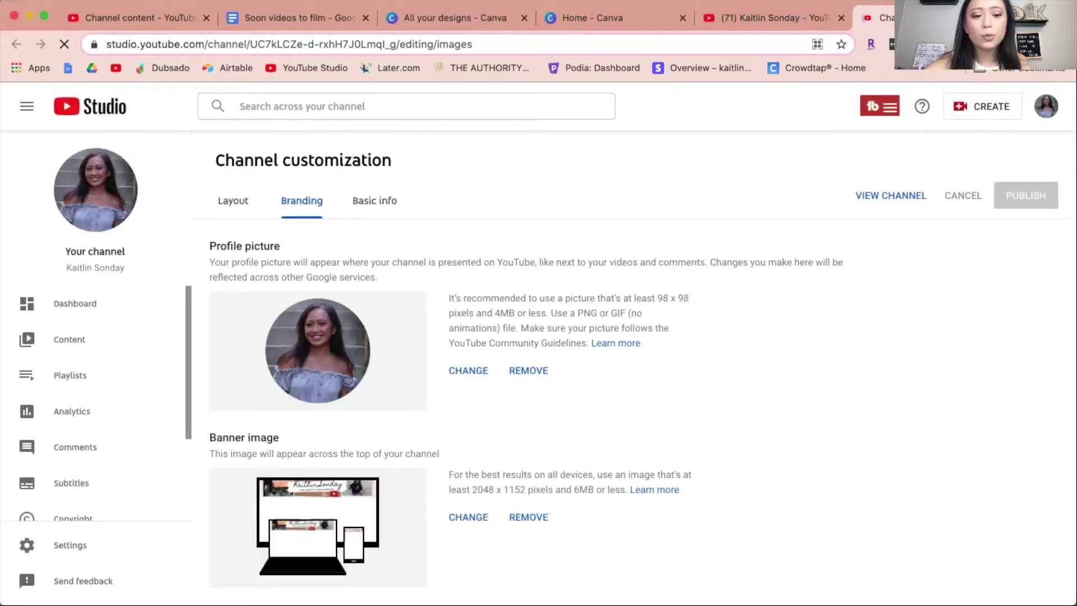
- Review the banner image size requirements in the channel's branding settings
scroll(637, 366, down, 1)
scroll(637, 364, down, 1)
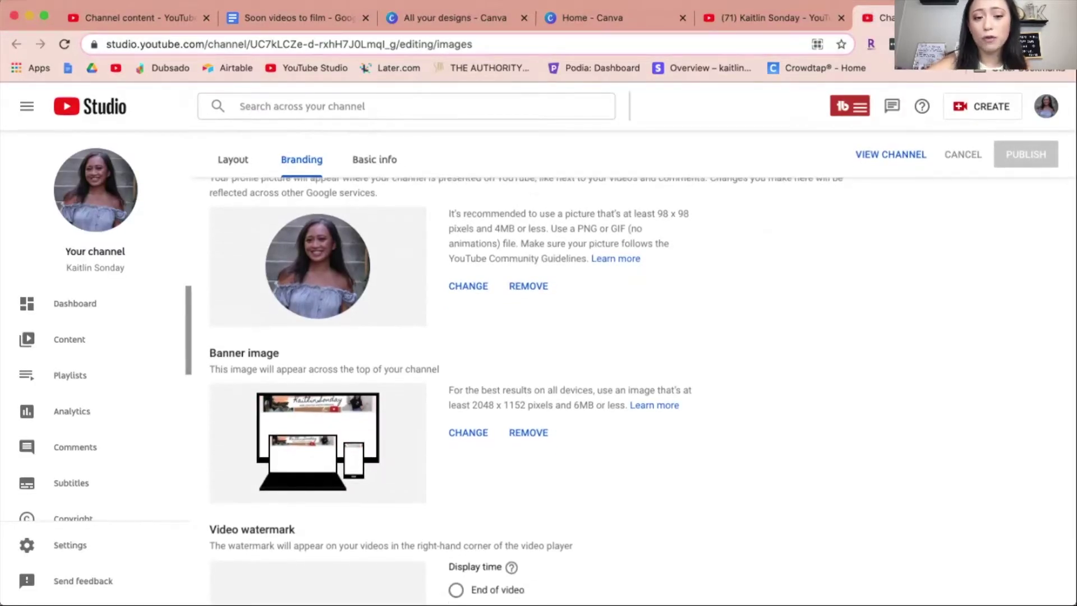
scroll(637, 364, down, 2)
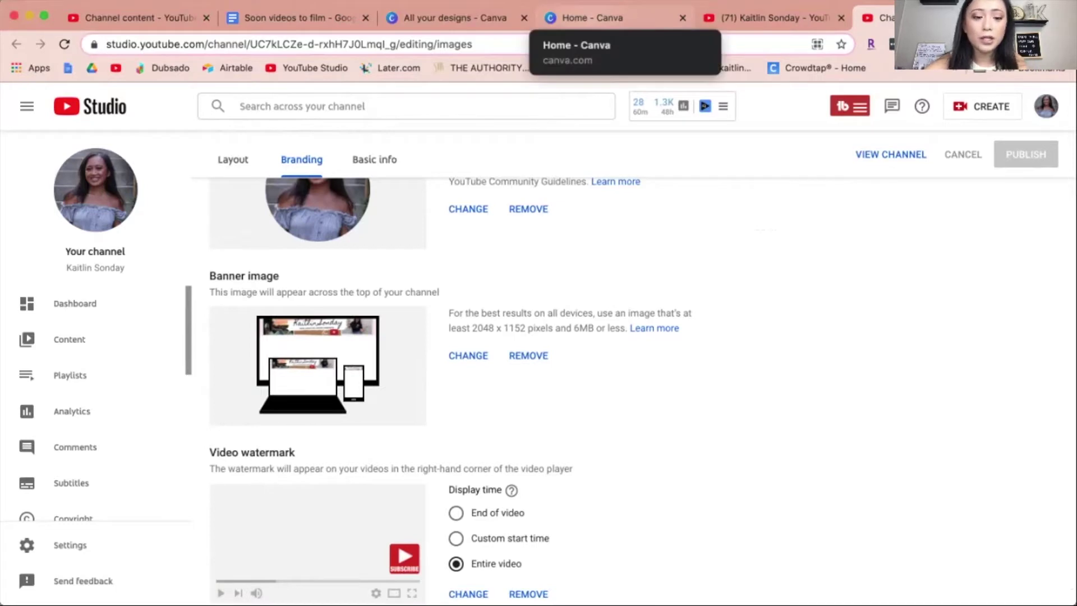
- Switch to Canva and open the existing "New videos every Monday & Thursdays!" banner design
click(589, 17)
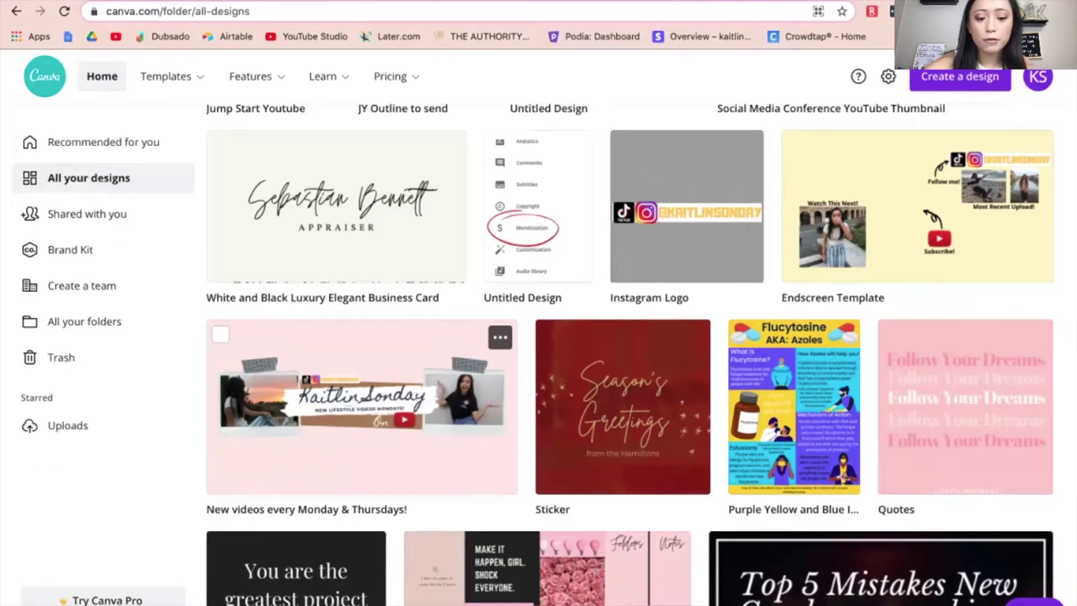
click(362, 407)
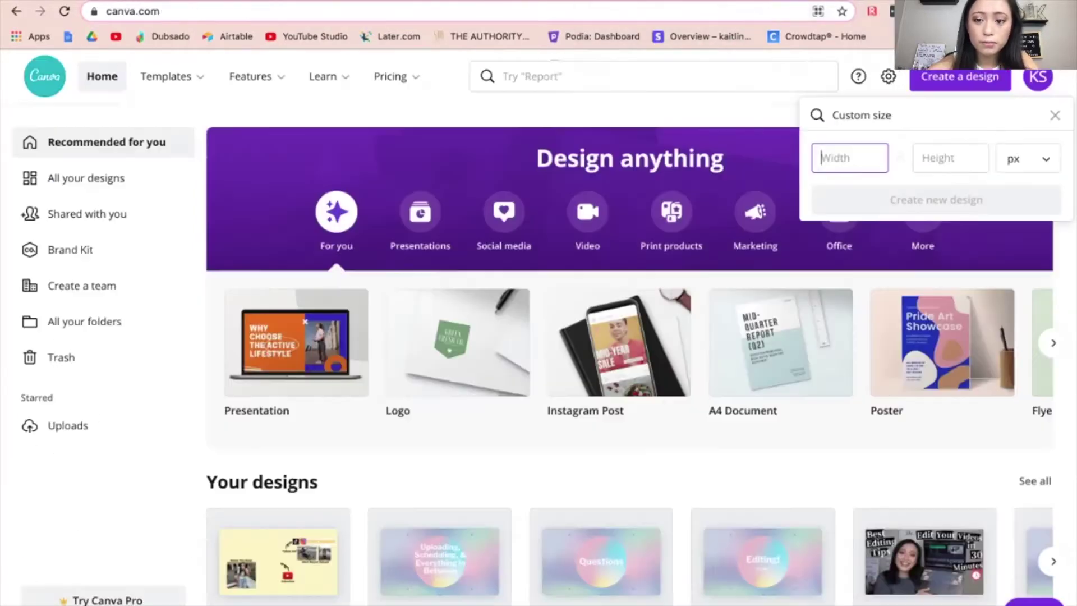
- Create a new custom-size design of 2048 × 1152 px
text(2048)
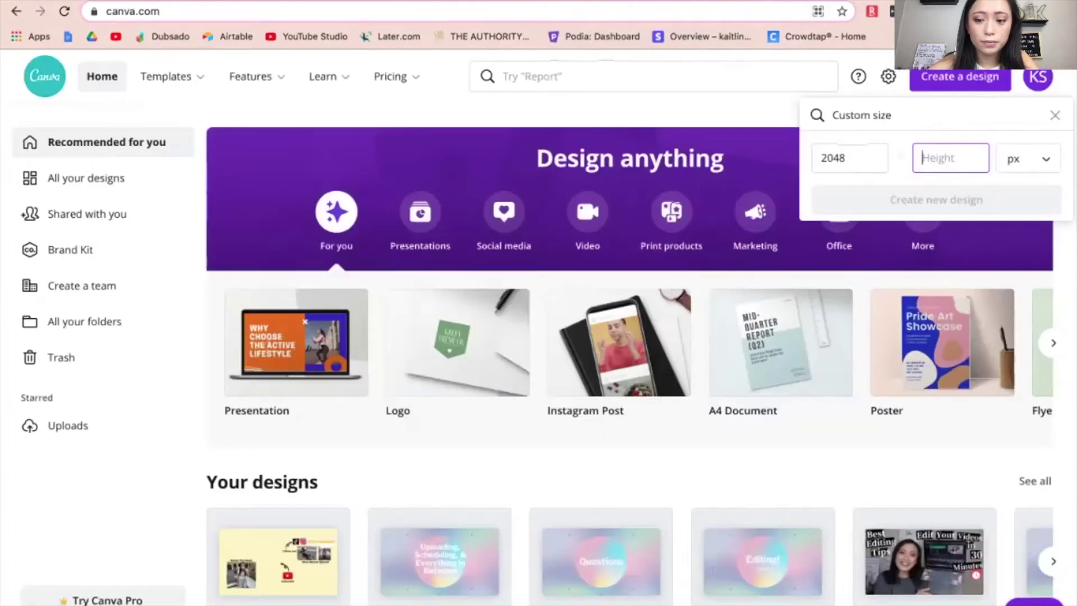
text(1152)
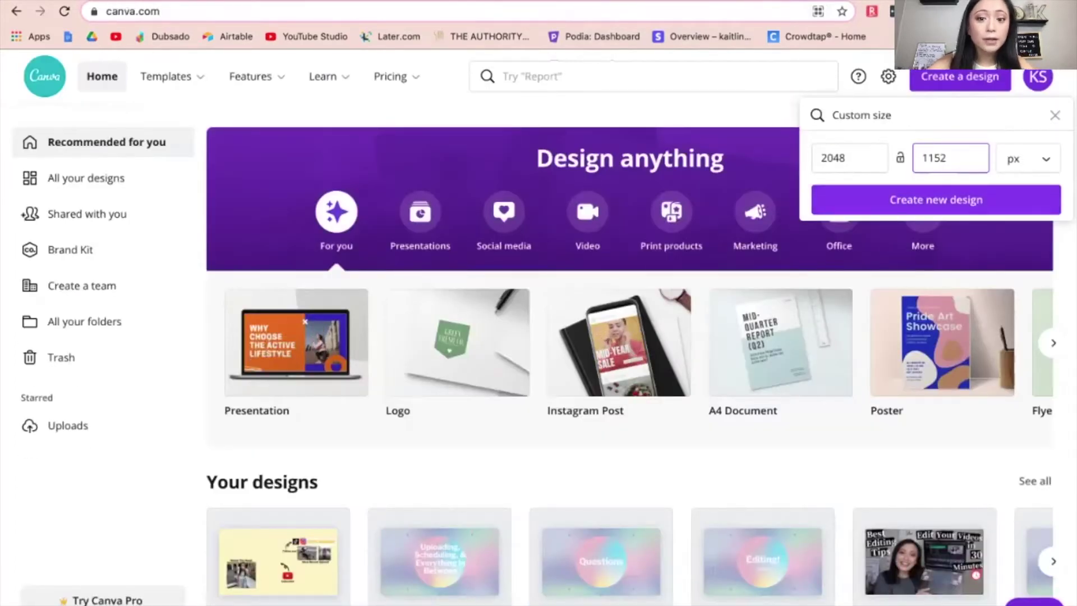
key(Return)
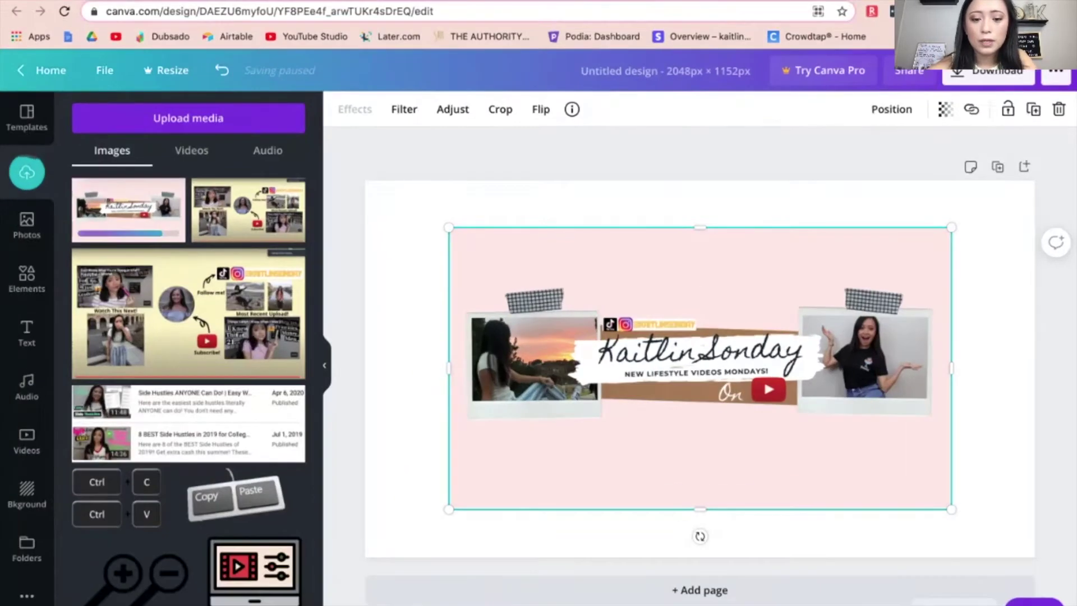
- Resize the uploaded banner image to fill the whole page and set its transparency to 19
drag(448, 227, 359, 178)
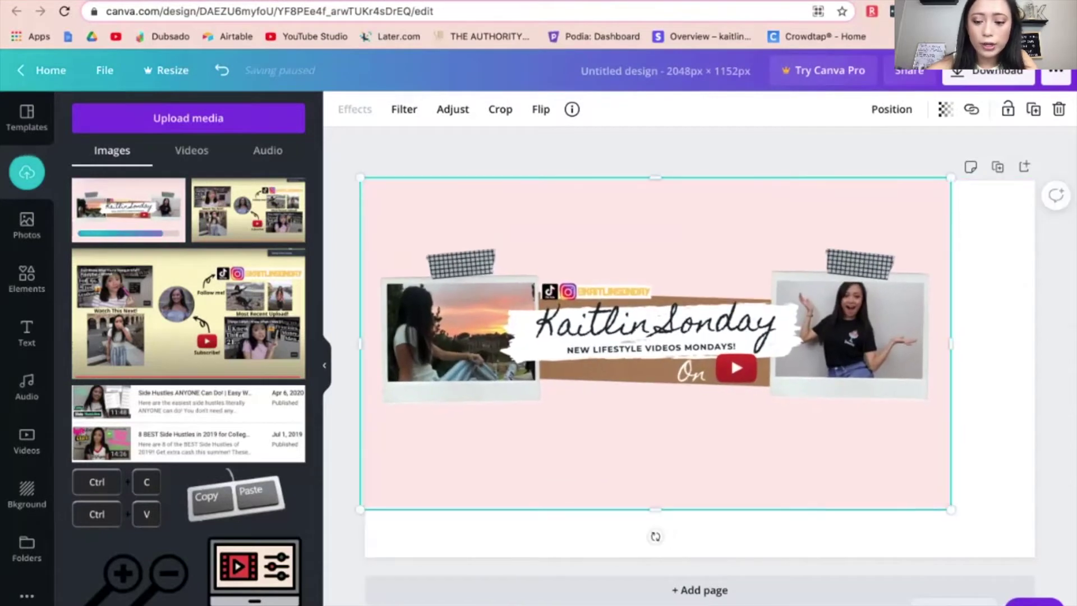
drag(951, 508, 1039, 558)
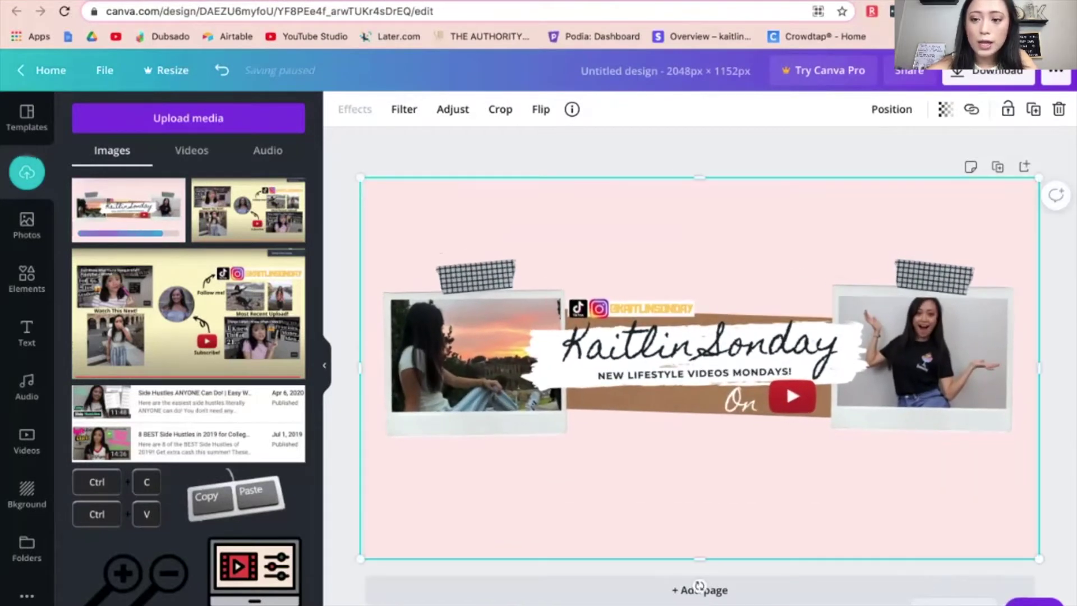
click(945, 109)
drag(894, 154, 819, 154)
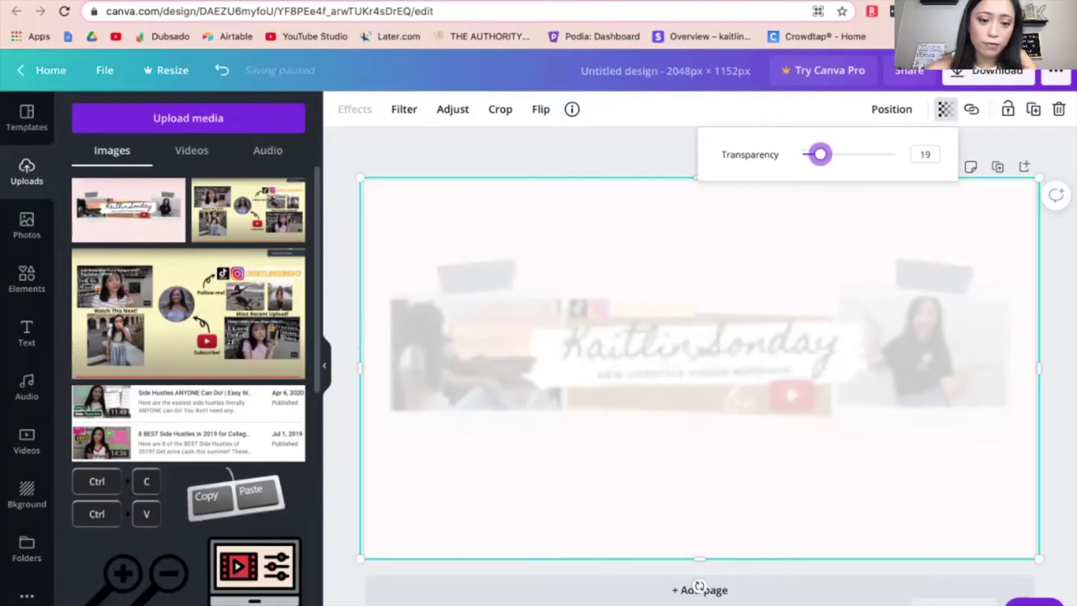
key(Escape)
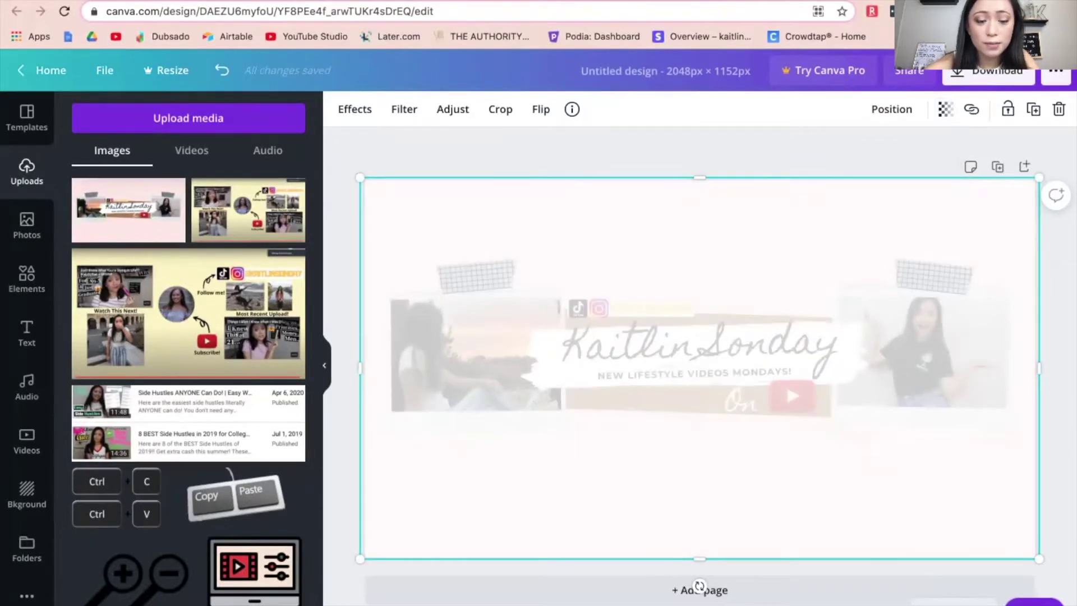
drag(360, 178, 364, 180)
key(Escape)
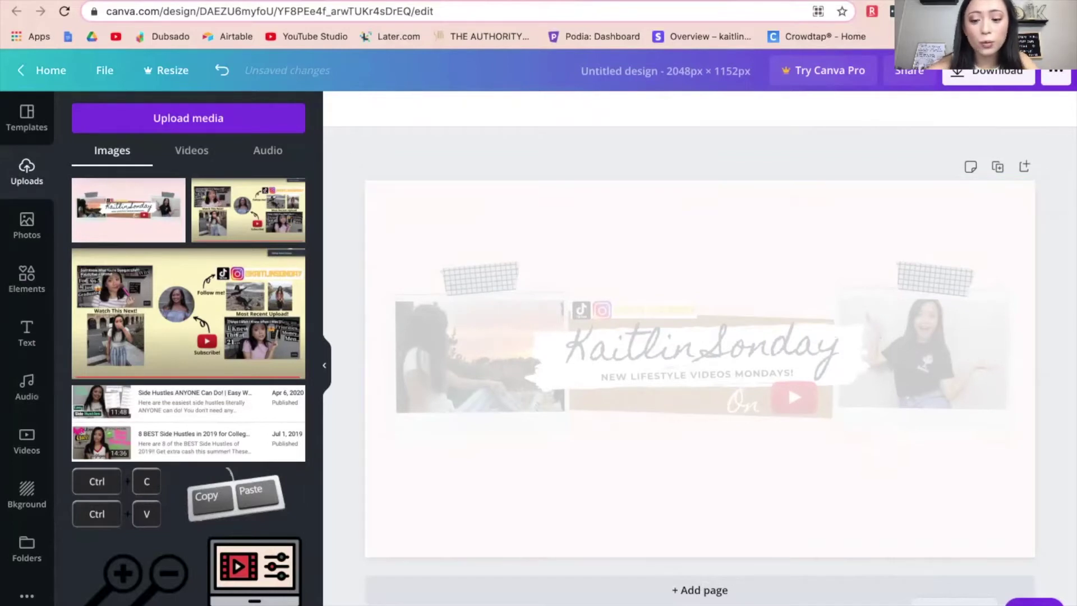
click(700, 369)
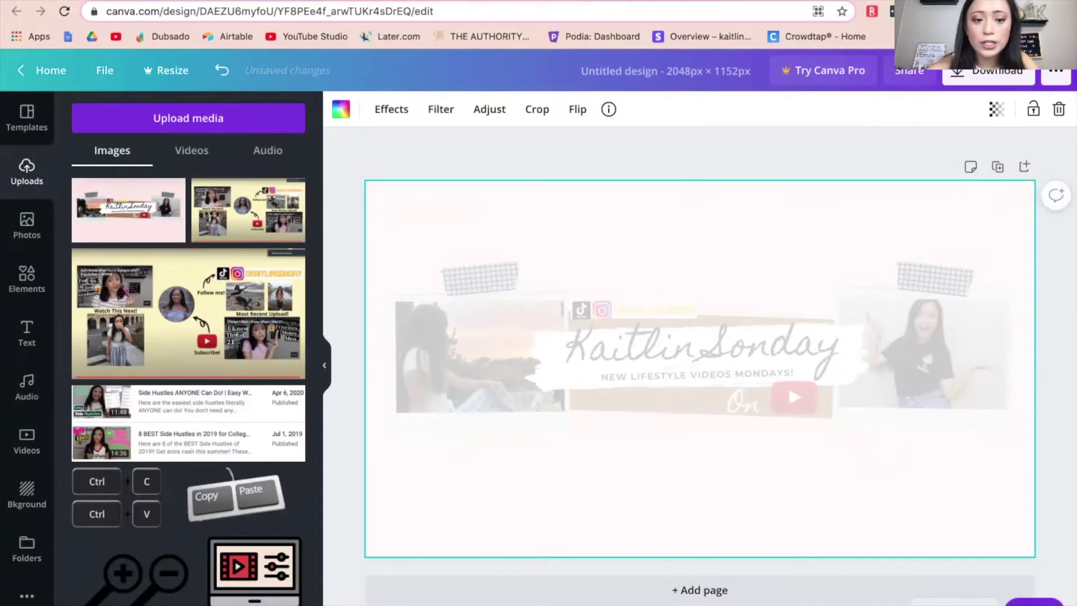
double_click(700, 368)
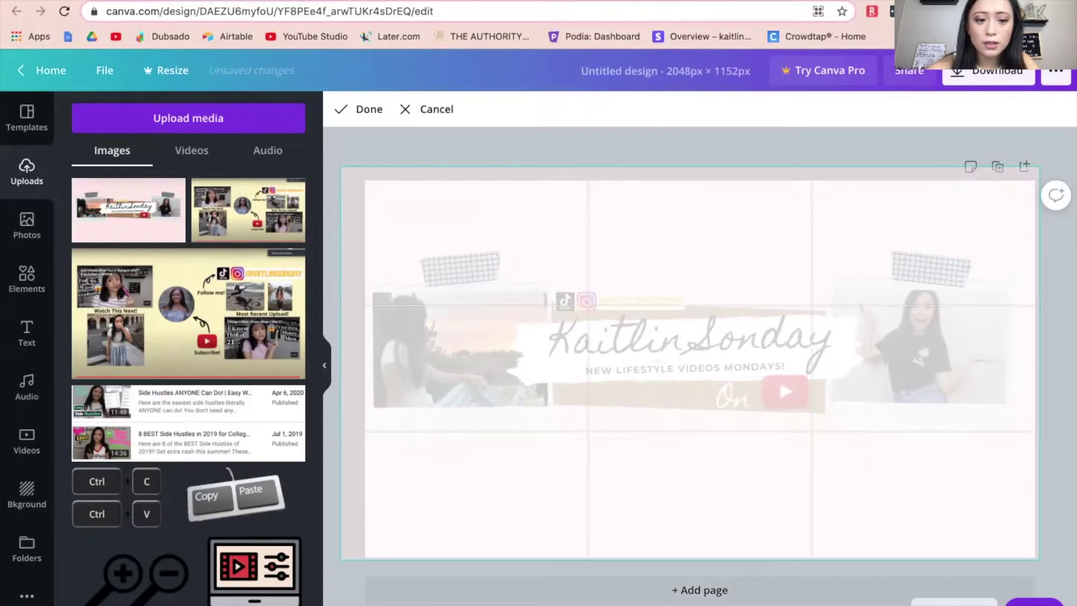
key(Escape)
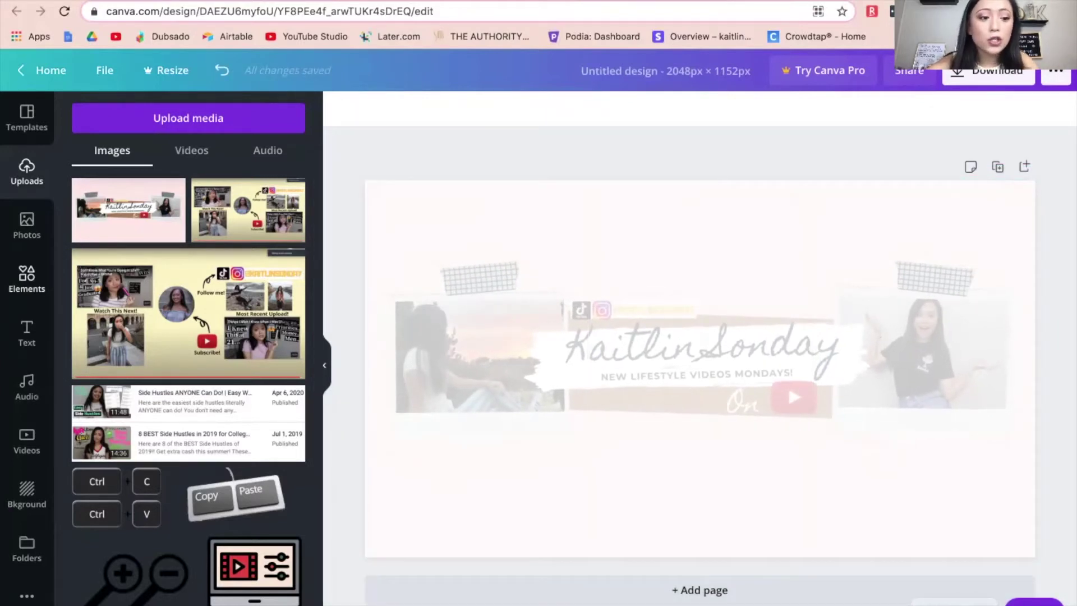
click(27, 278)
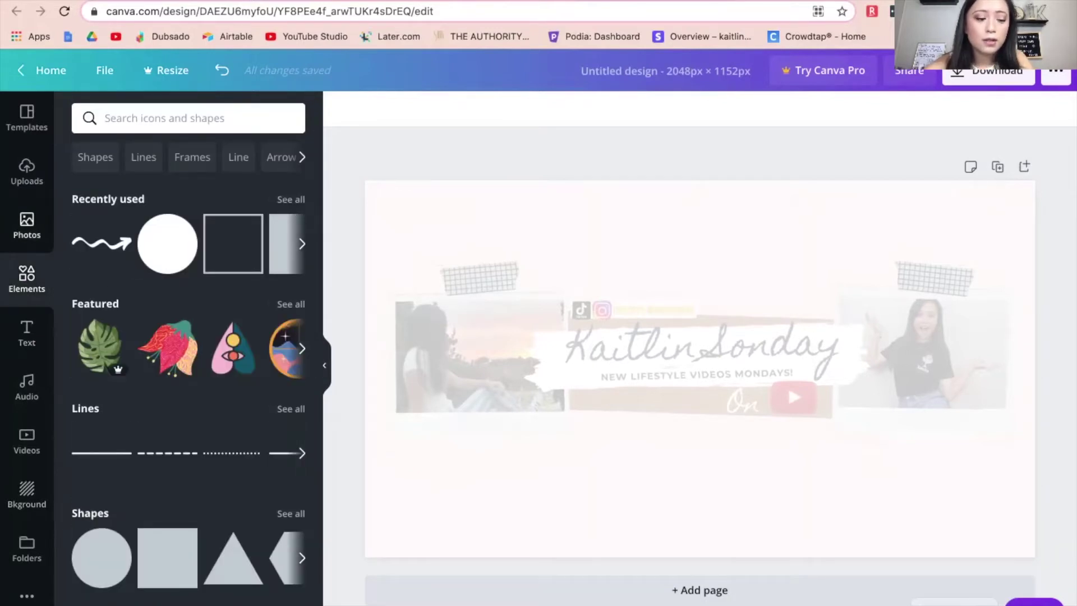
click(27, 225)
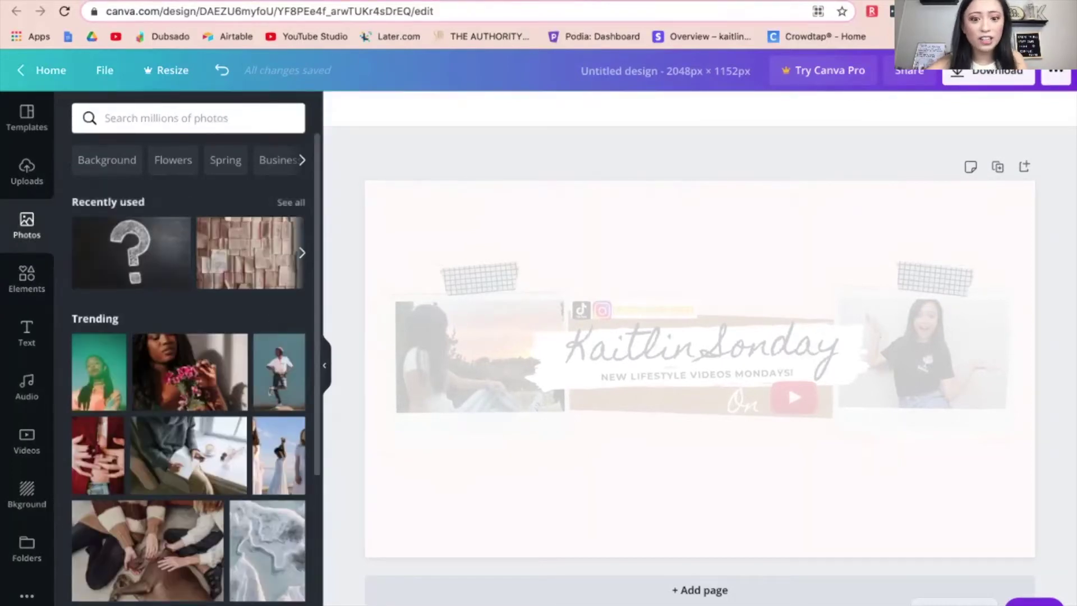
scroll(188, 455, down, 2)
click(26, 333)
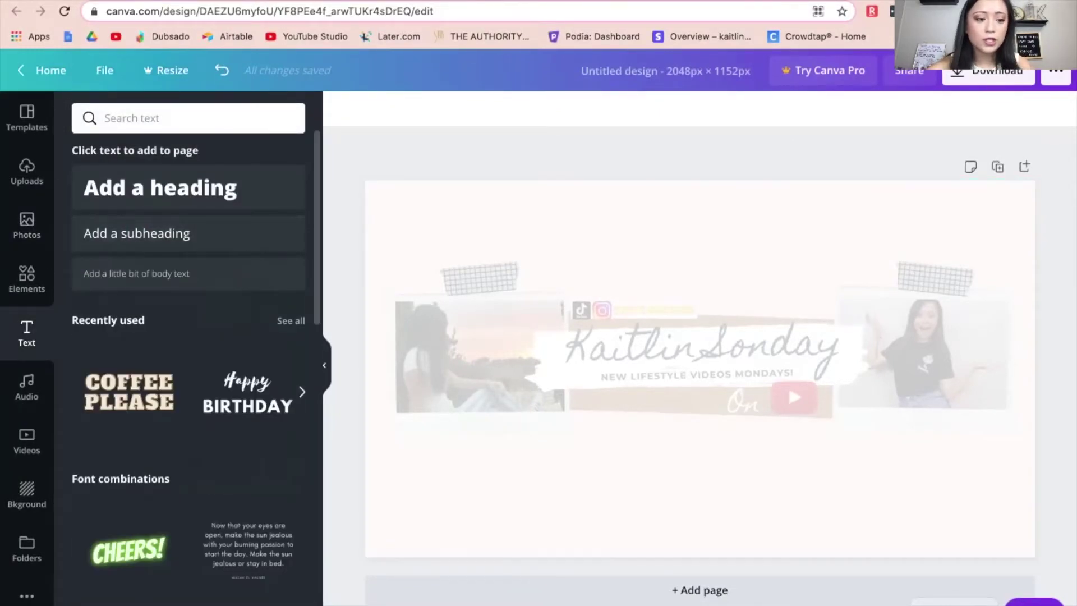
click(27, 171)
- Search the templates for "youtube channel art"
click(27, 118)
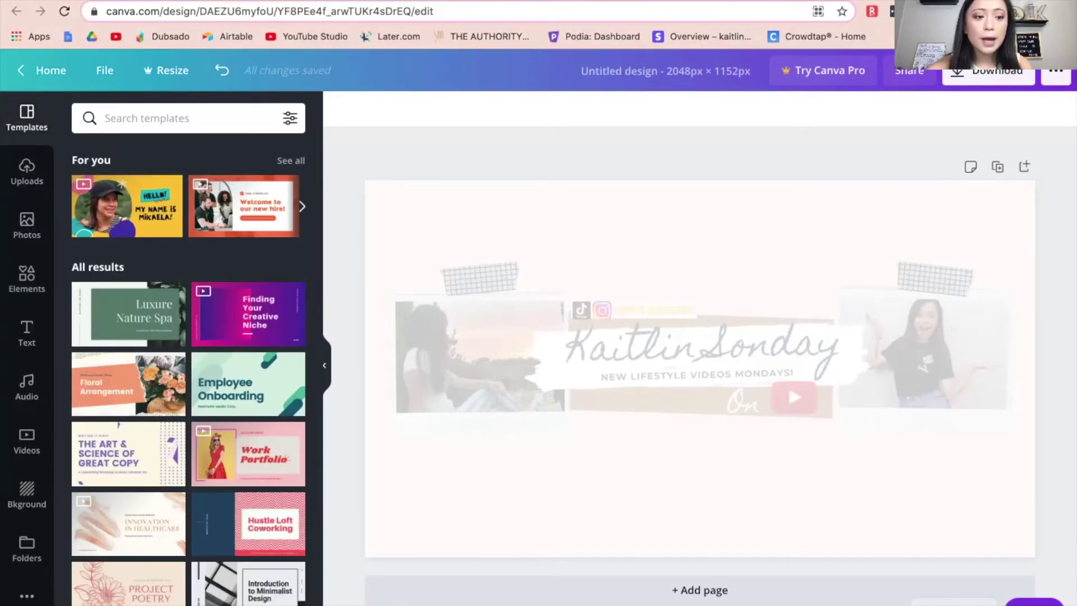
click(170, 118)
text(youtube )
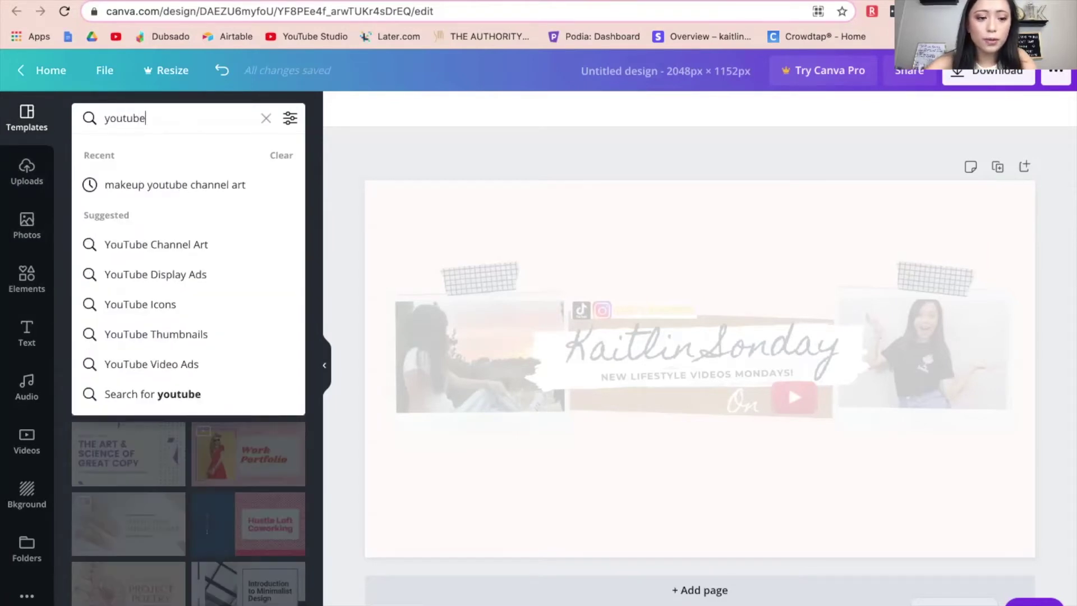
text(channel art)
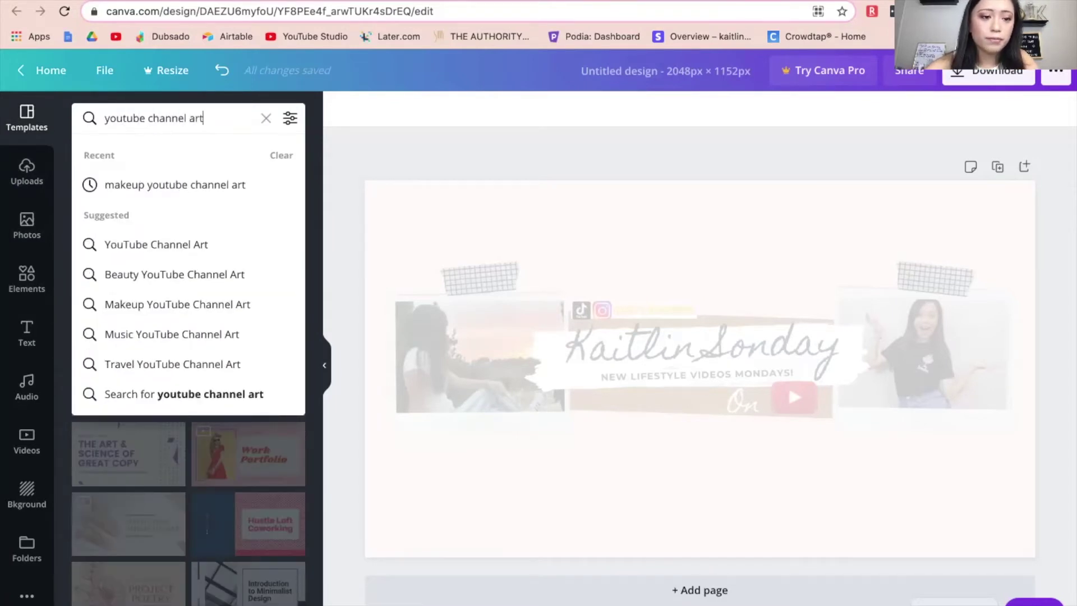
key(Return)
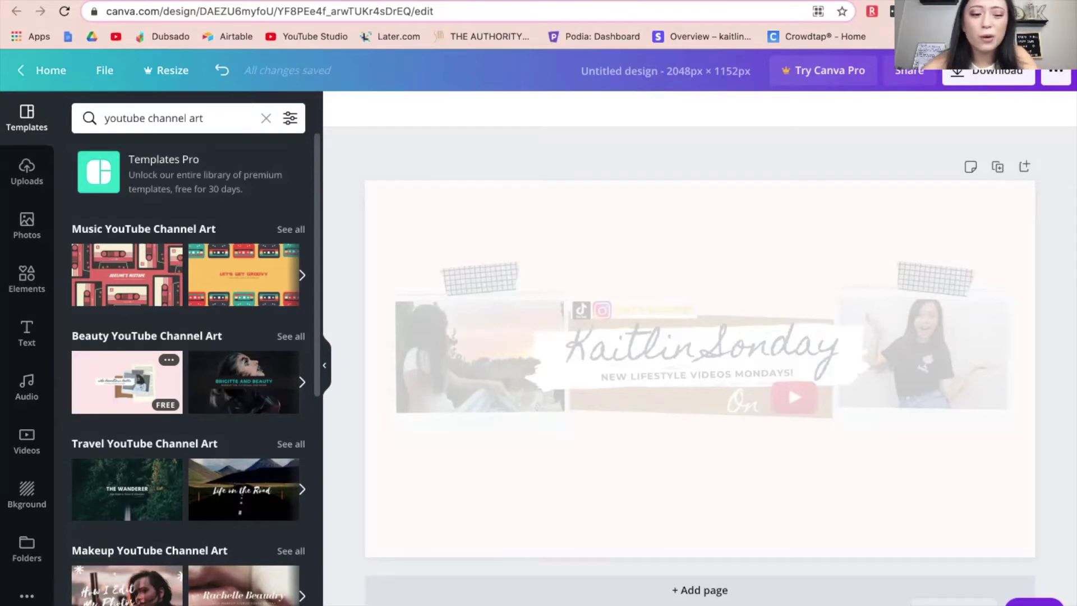
- Browse the YouTube channel art templates for a suitable banner layout
scroll(127, 381, down, 8)
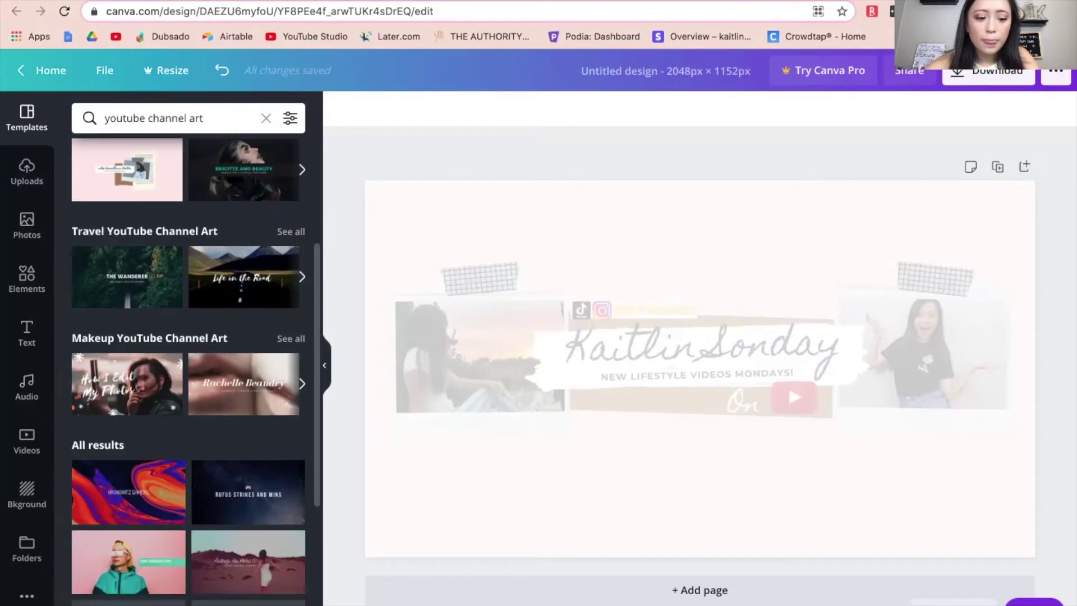
scroll(188, 369, down, 5)
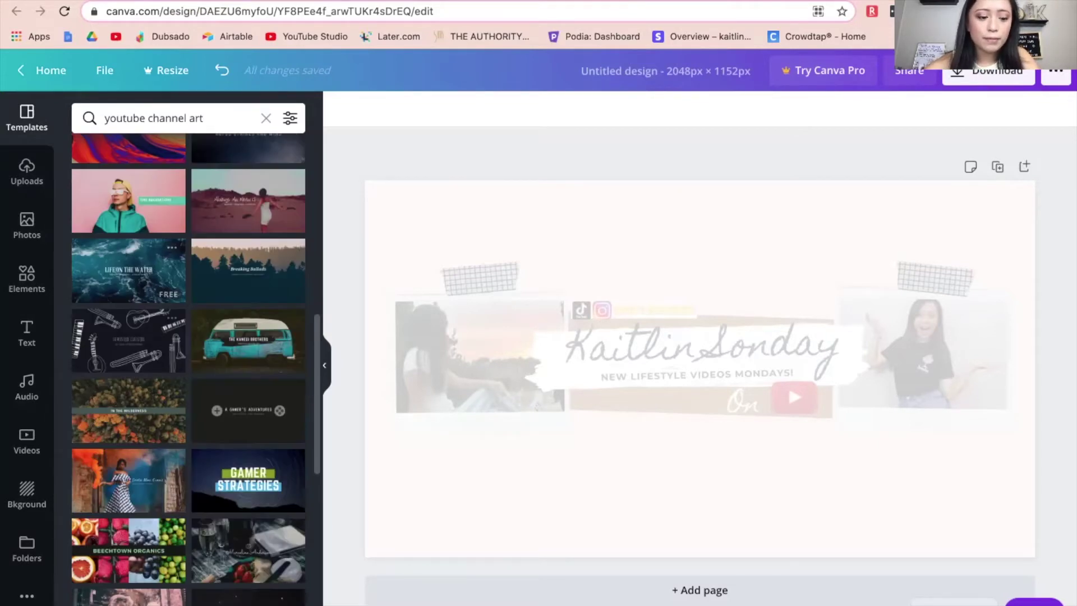
scroll(189, 359, down, 3)
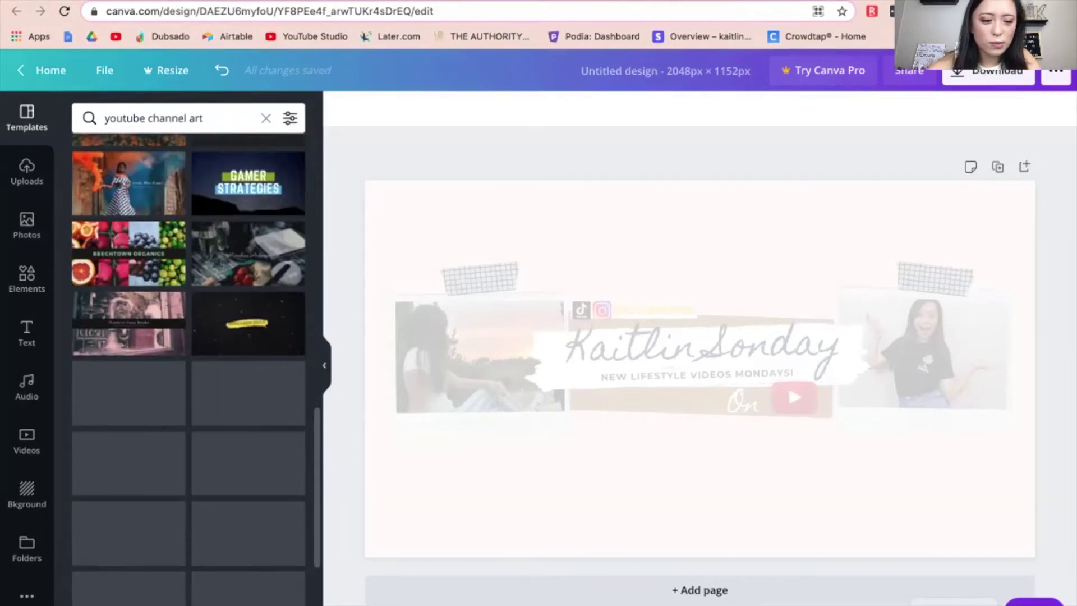
scroll(189, 369, down, 6)
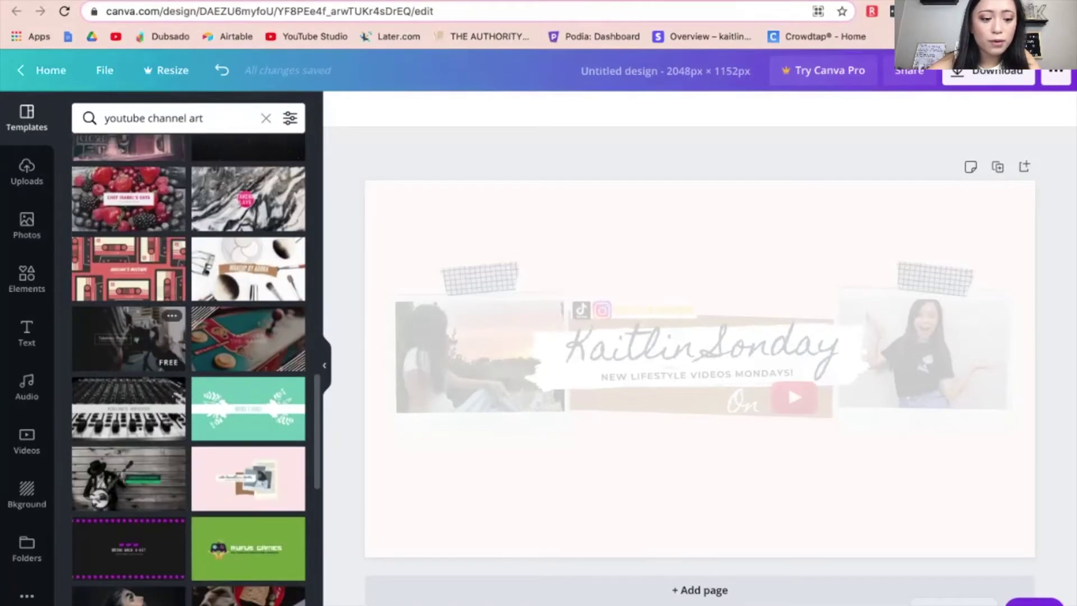
scroll(188, 369, down, 5)
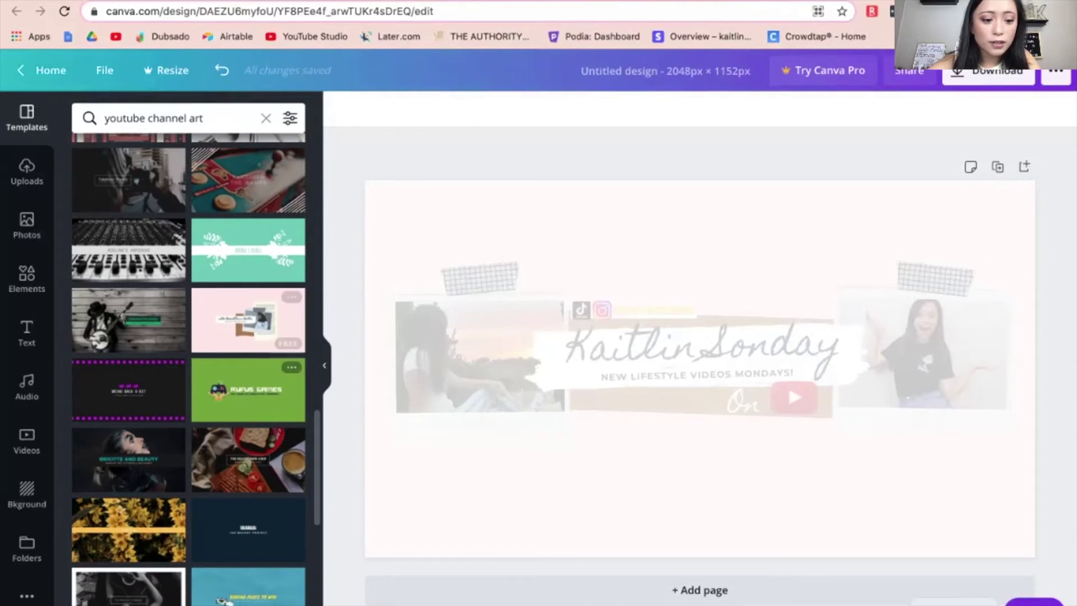
scroll(188, 369, down, 4)
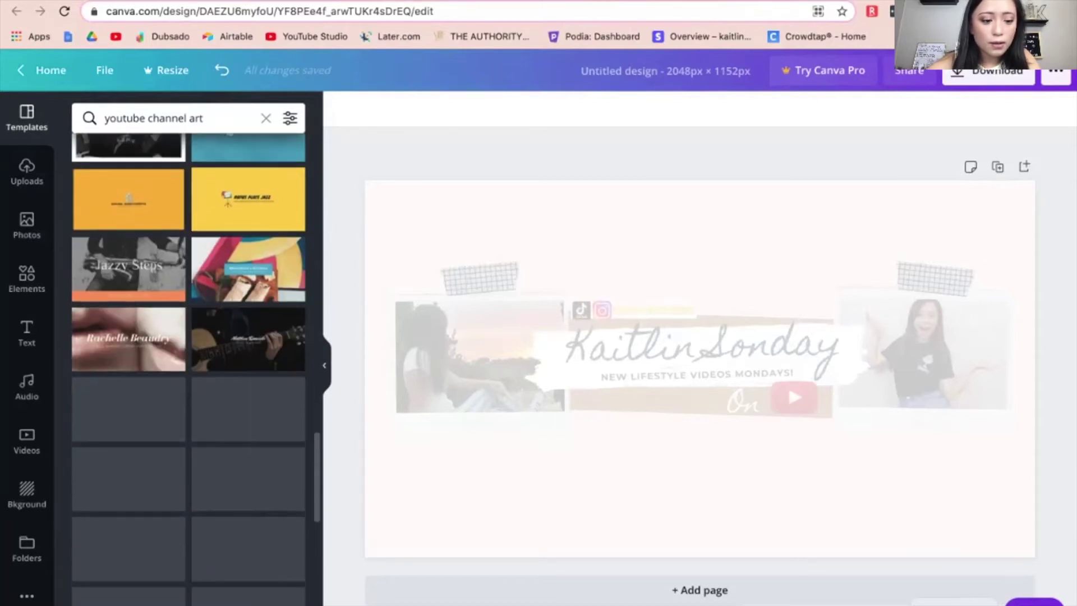
scroll(129, 527, down, 3)
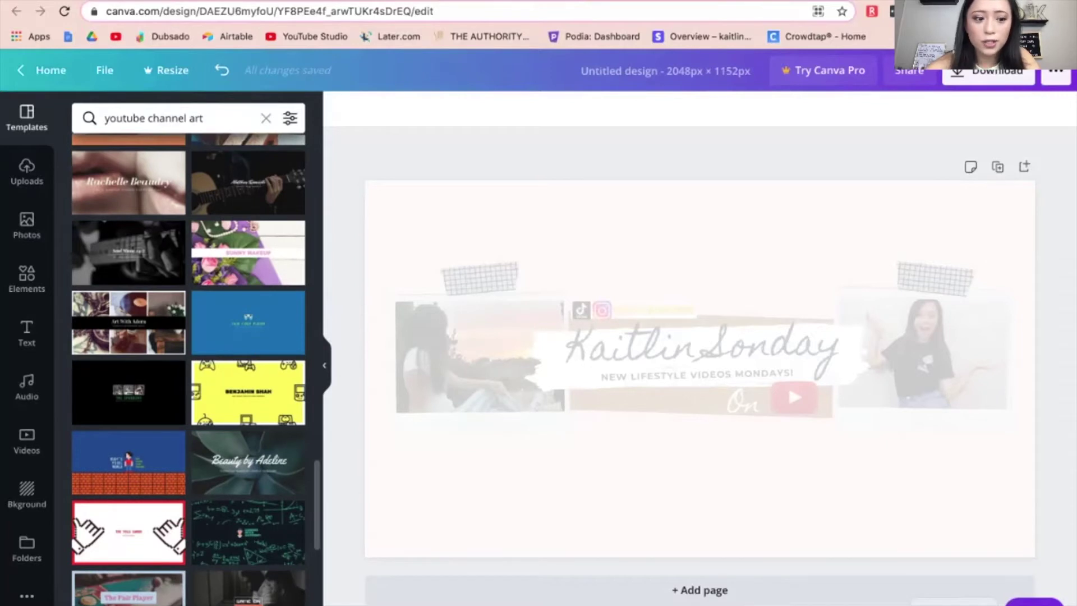
scroll(129, 584, down, 4)
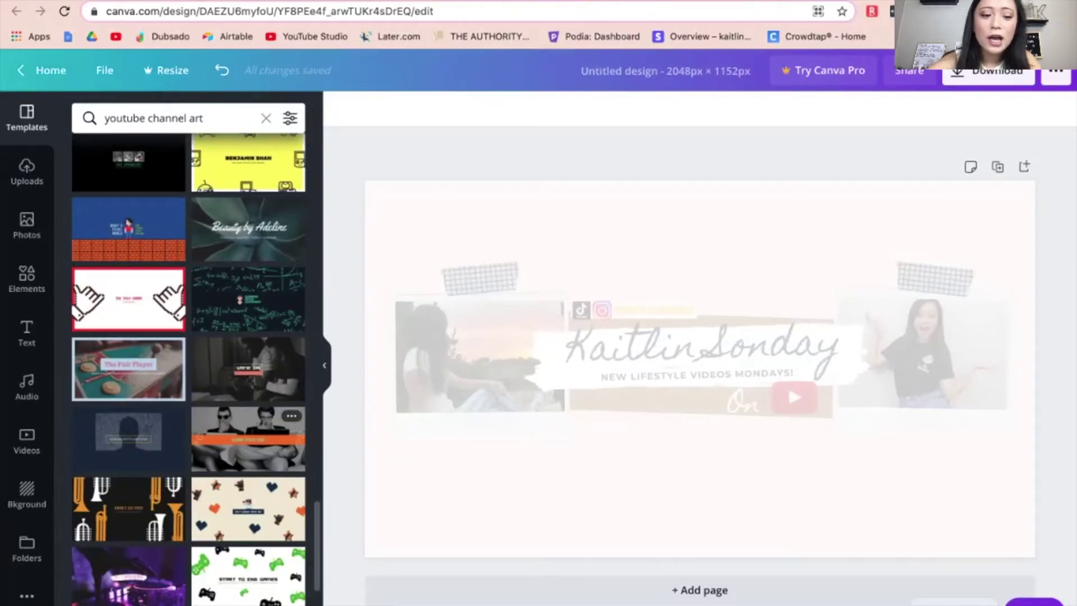
scroll(190, 370, down, 2)
scroll(190, 370, down, 2)
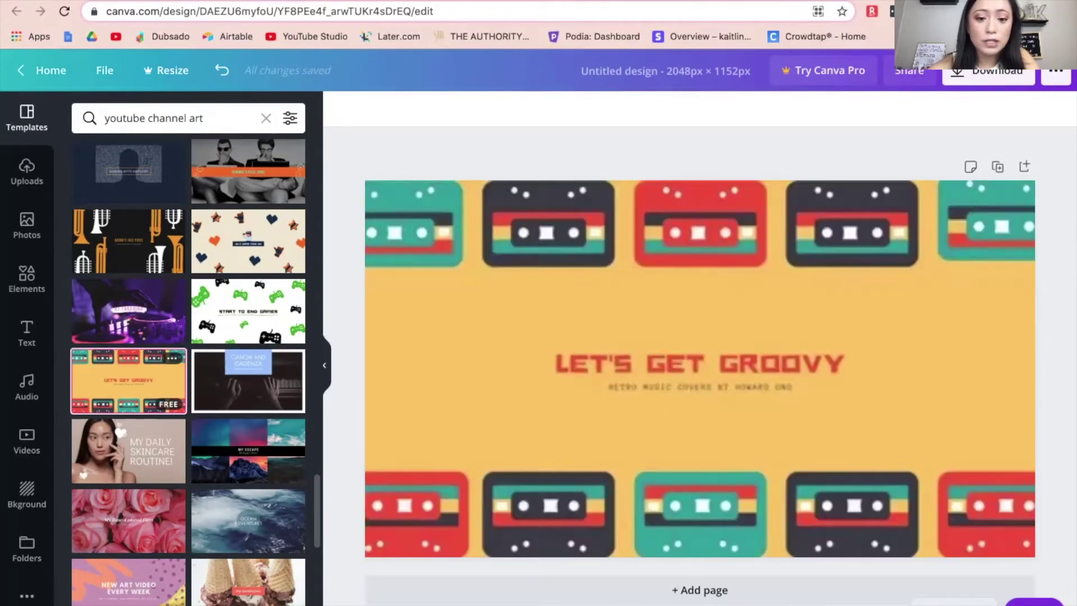
- Try moving the upper cassette row of the "Let's Get Groovy" template down slightly, and undo both the move and the template
click(700, 224)
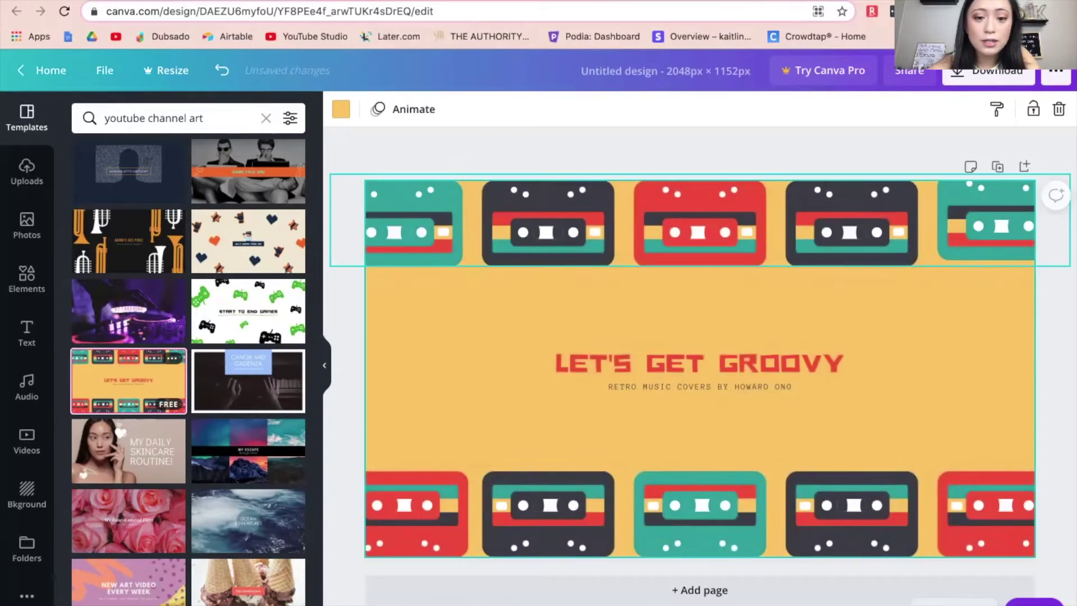
drag(700, 224, 695, 248)
key(super+z)
key(super+z)
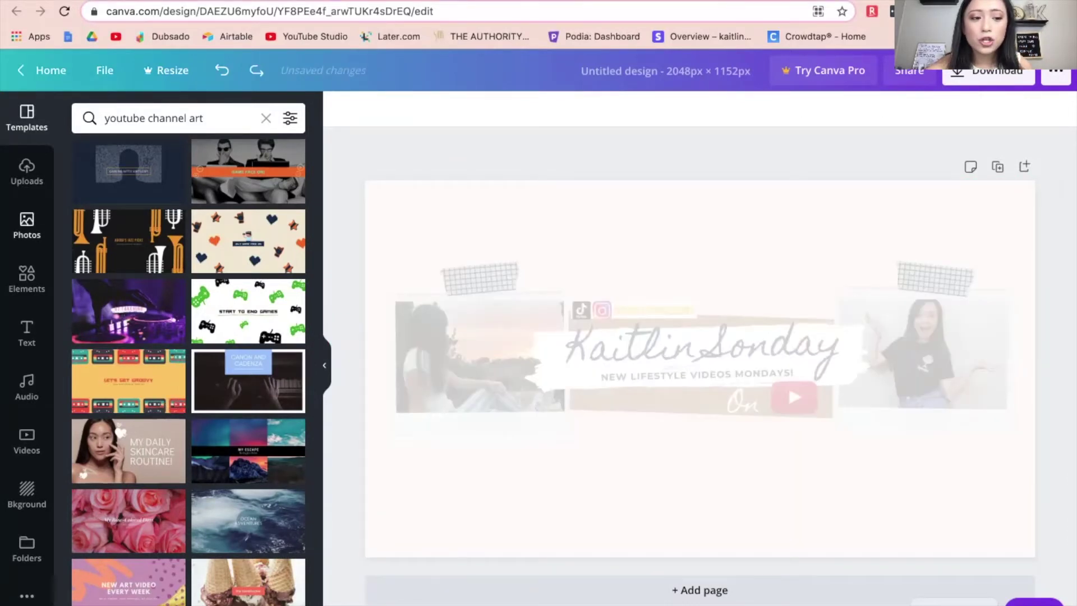
- Add the recently used square outline shape to the middle of the page
click(26, 279)
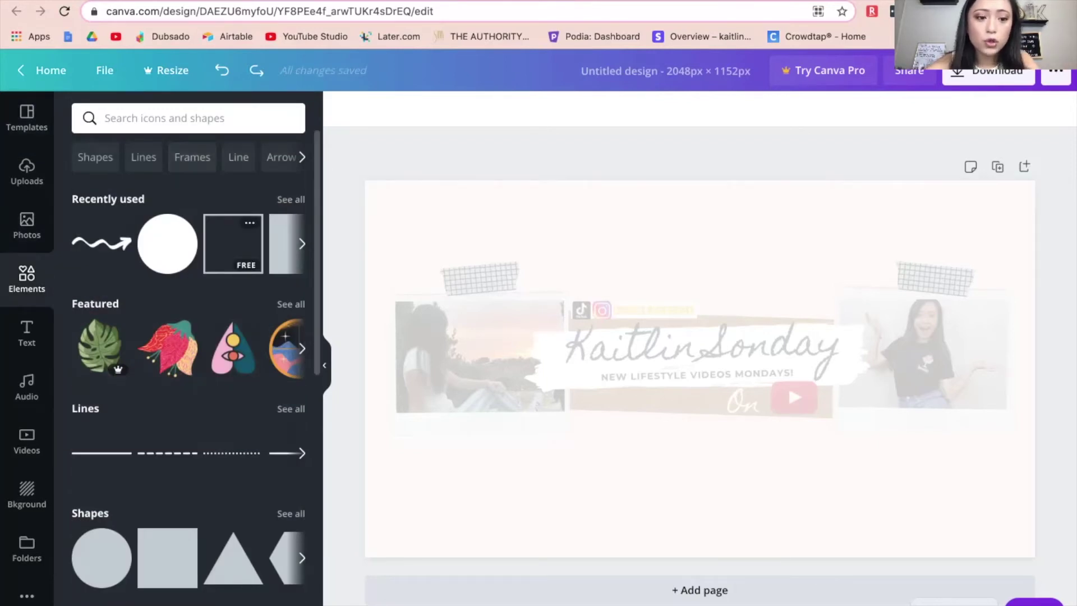
click(232, 243)
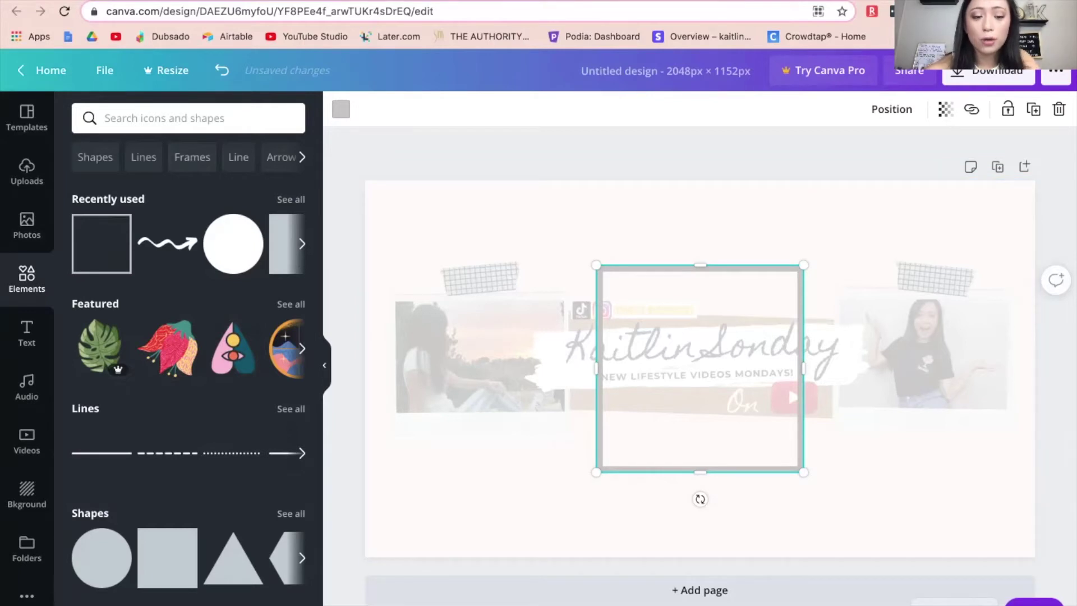
- Replace the square outline with a solid grey square and stretch it into a wide rectangle covering the faded banner's content strip
click(340, 109)
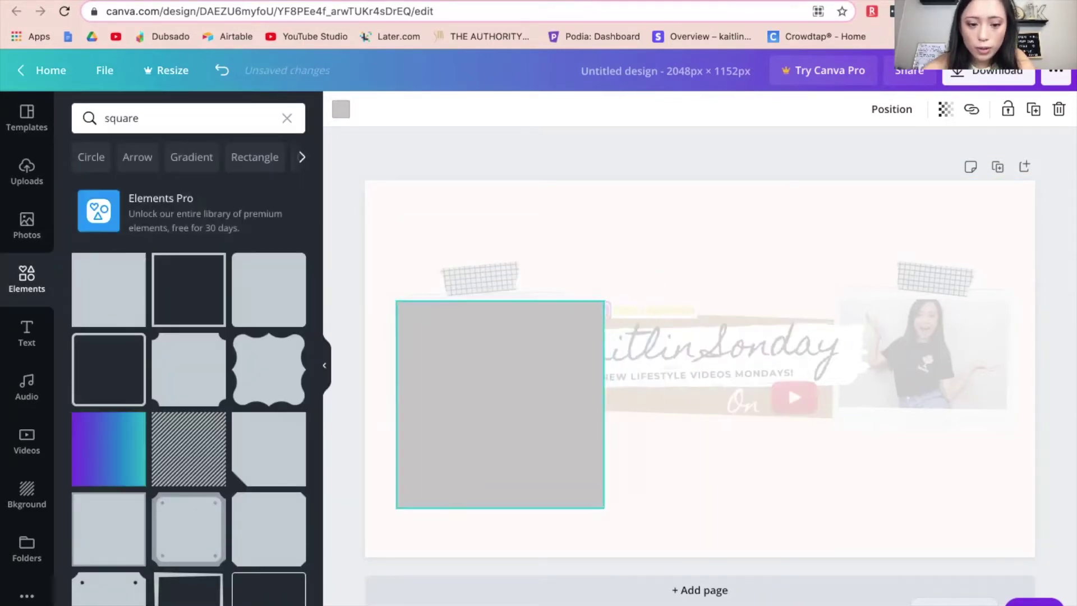
drag(501, 404, 495, 399)
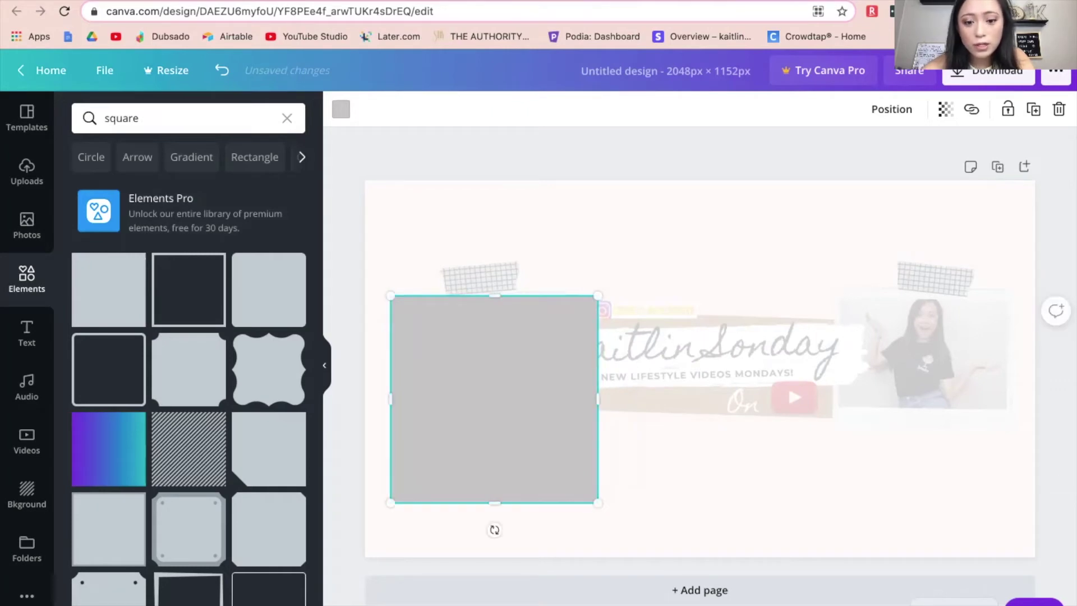
drag(598, 399, 1010, 399)
drag(700, 504, 700, 418)
mouse_move(700, 294)
mouse_down()
mouse_move(700, 337)
mouse_move(700, 291)
mouse_up()
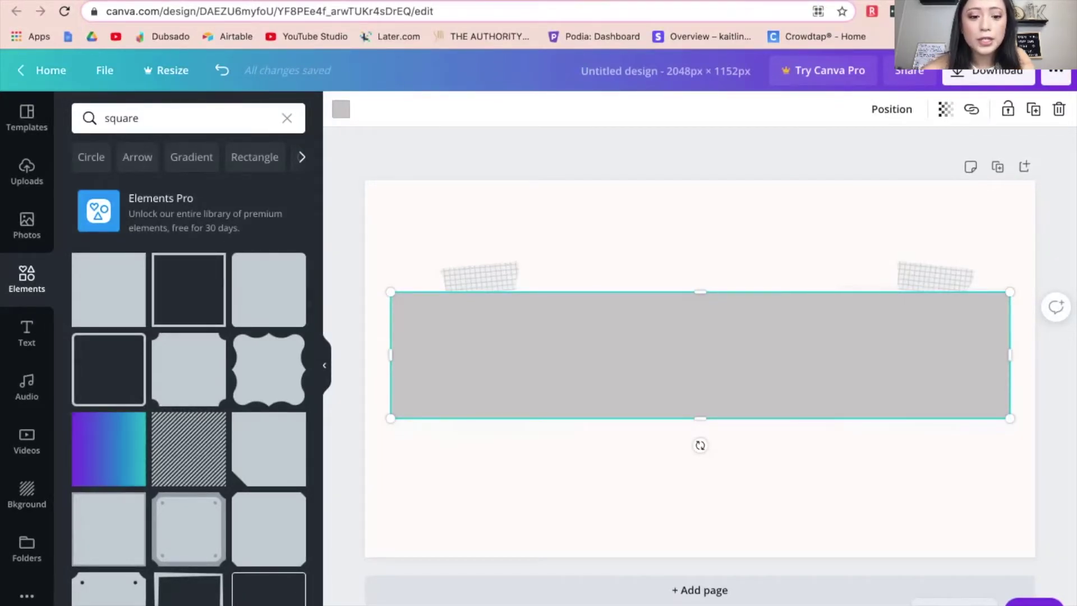
- Delete the faded banner guide and apply the "Let's Get Groovy" template, keeping the grey rectangle on top of it
click(700, 235)
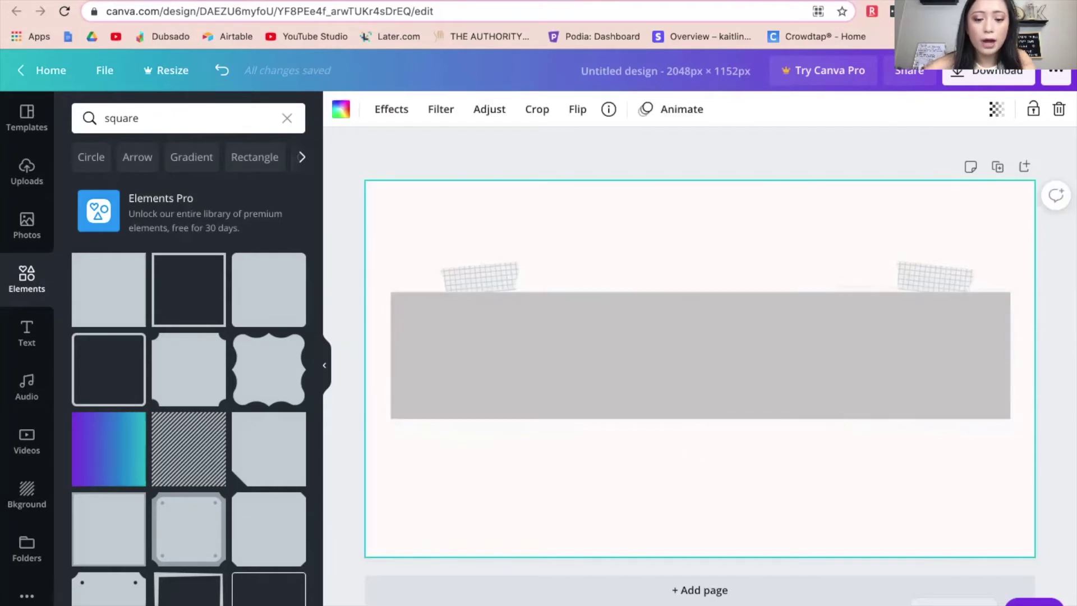
key(Delete)
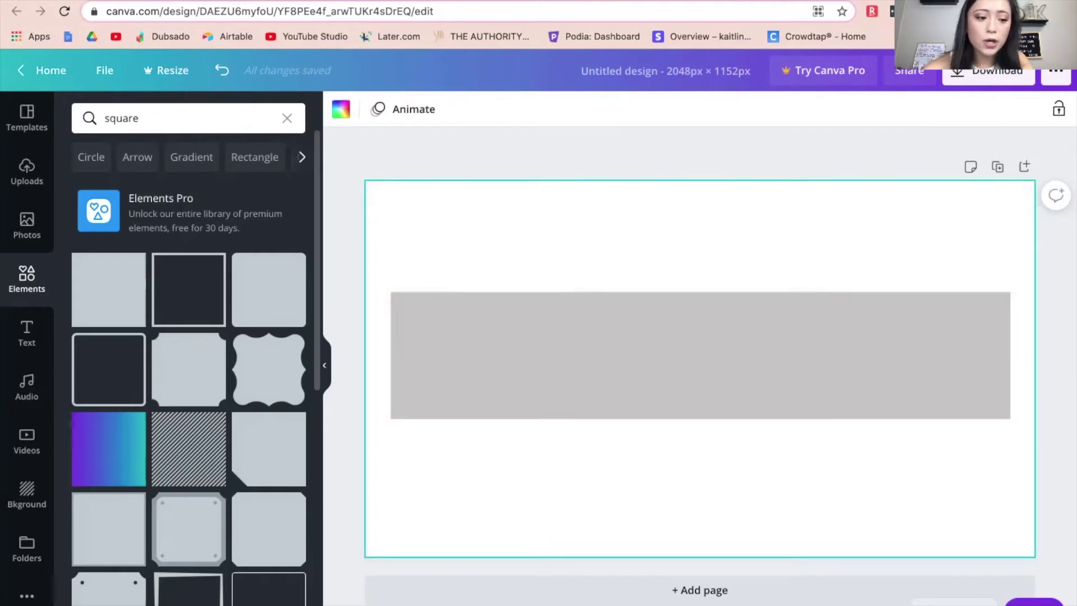
click(26, 117)
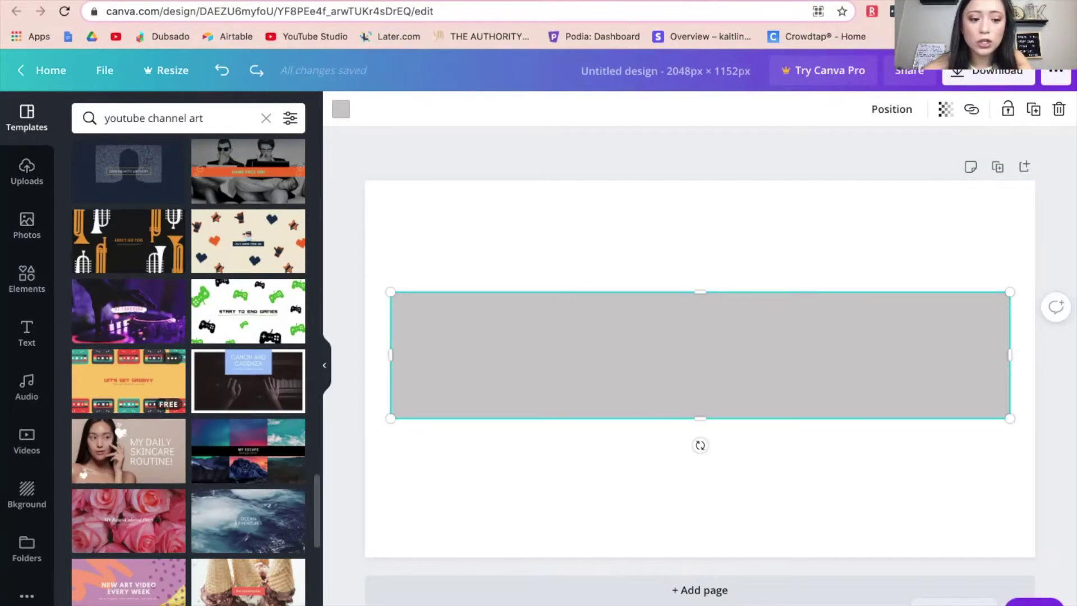
click(128, 381)
key(ctrl+z)
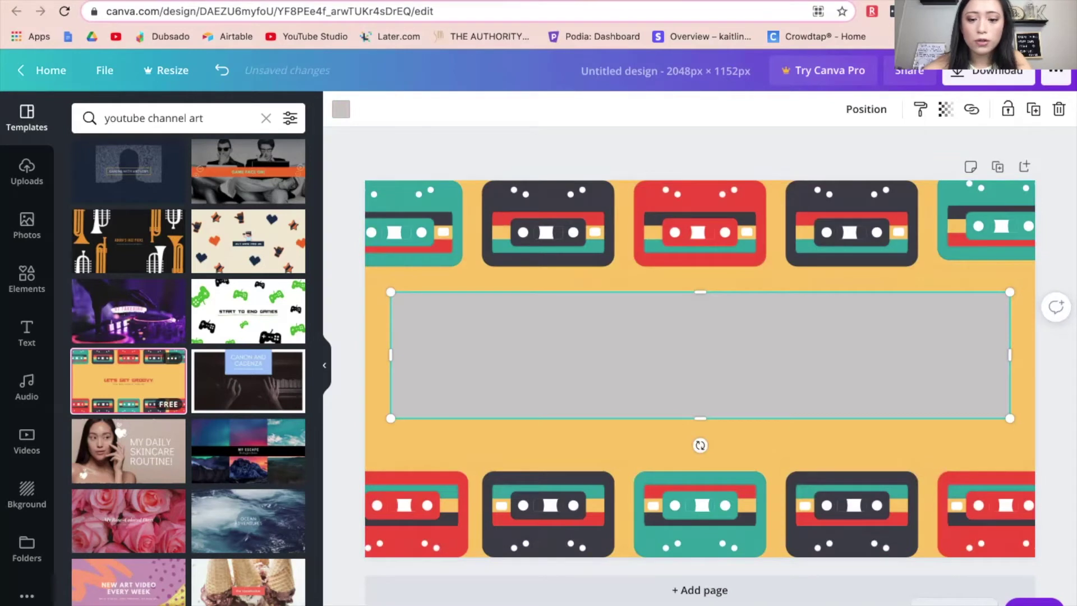
- Set the grey rectangle's transparency to about 39
click(945, 108)
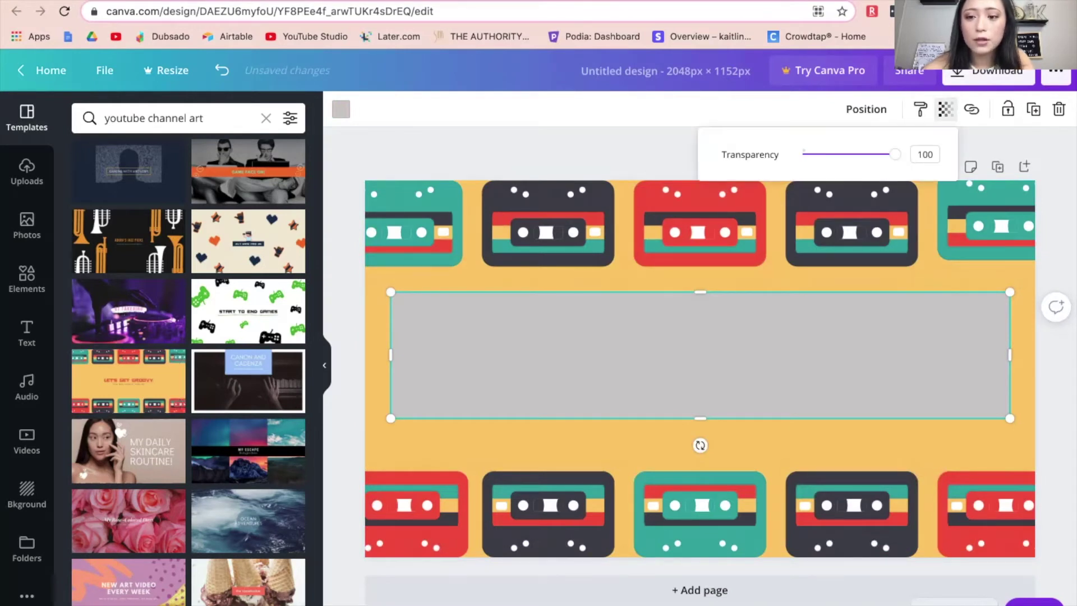
drag(895, 154, 831, 154)
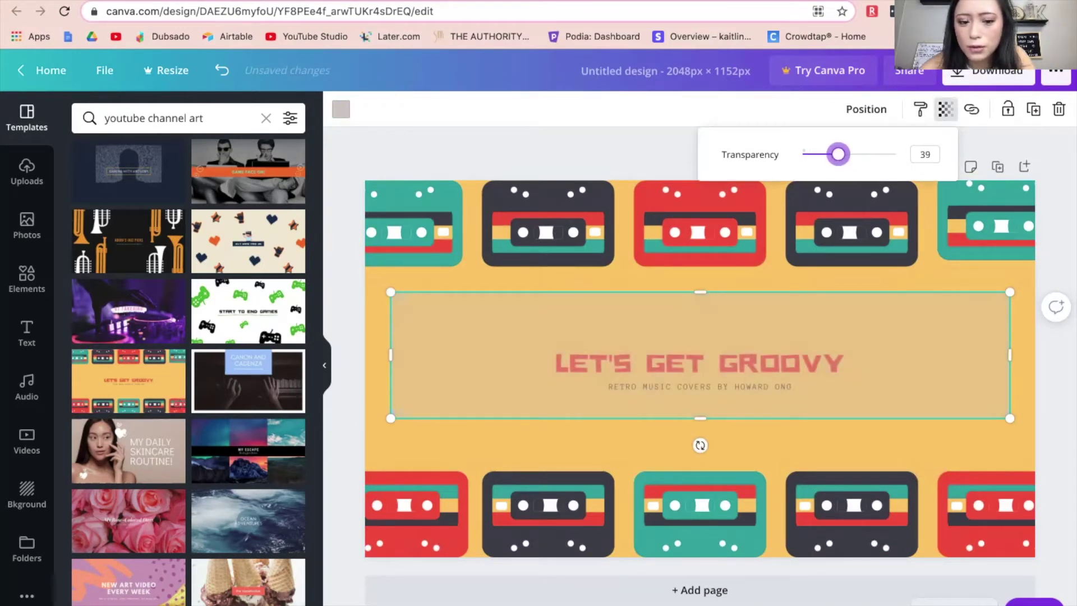
key(Escape)
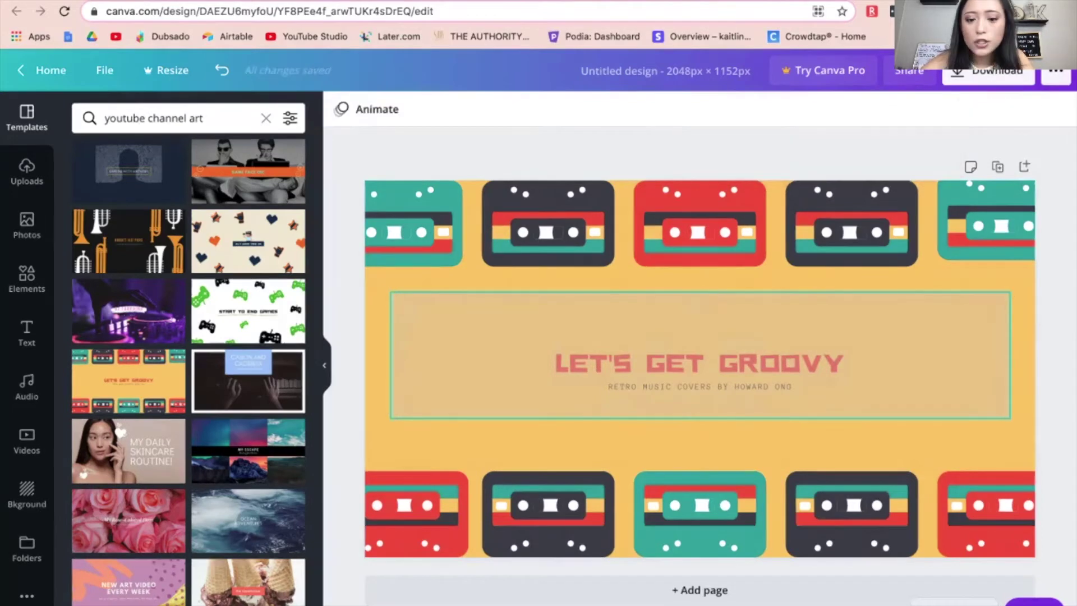
- Send the translucent rectangle backward, behind the "Let's Get Groovy" text group
click(897, 325)
click(865, 109)
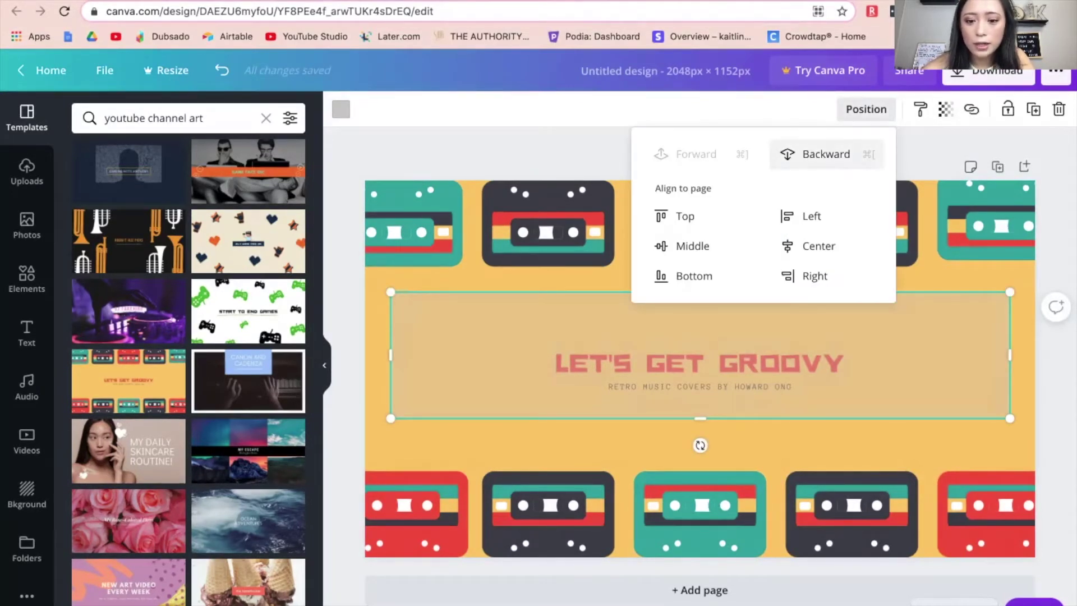
click(821, 153)
key(Escape)
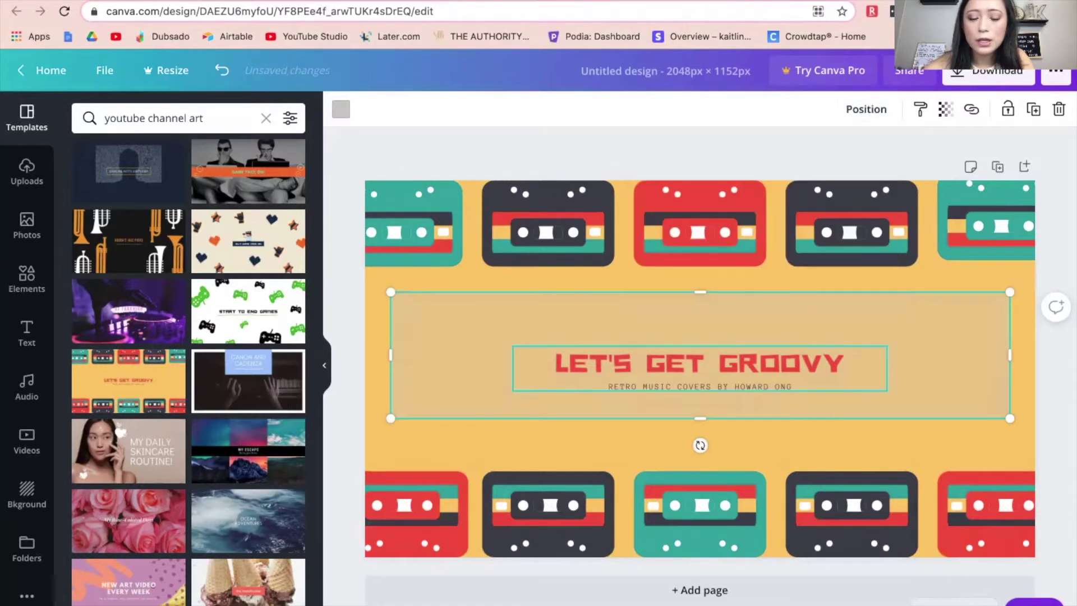
- Replace the template's title with the channel title, made of the owner's first name in possessive form and "CHANNEL"
double_click(700, 363)
text(KAITLIN'S CHANNE)
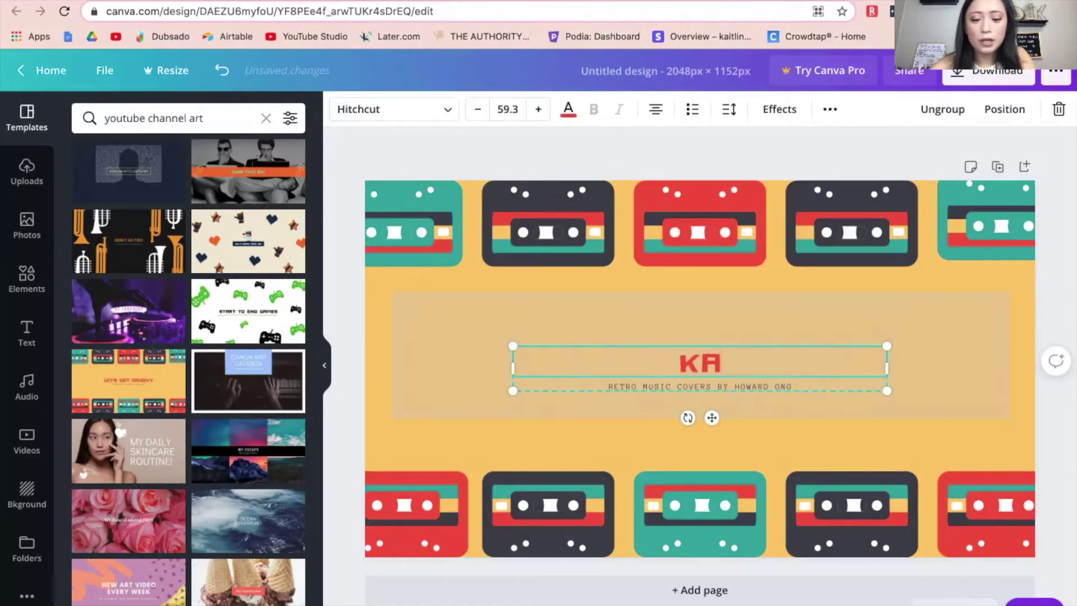
text(L)
triple_click(699, 386)
key(BackSpace)
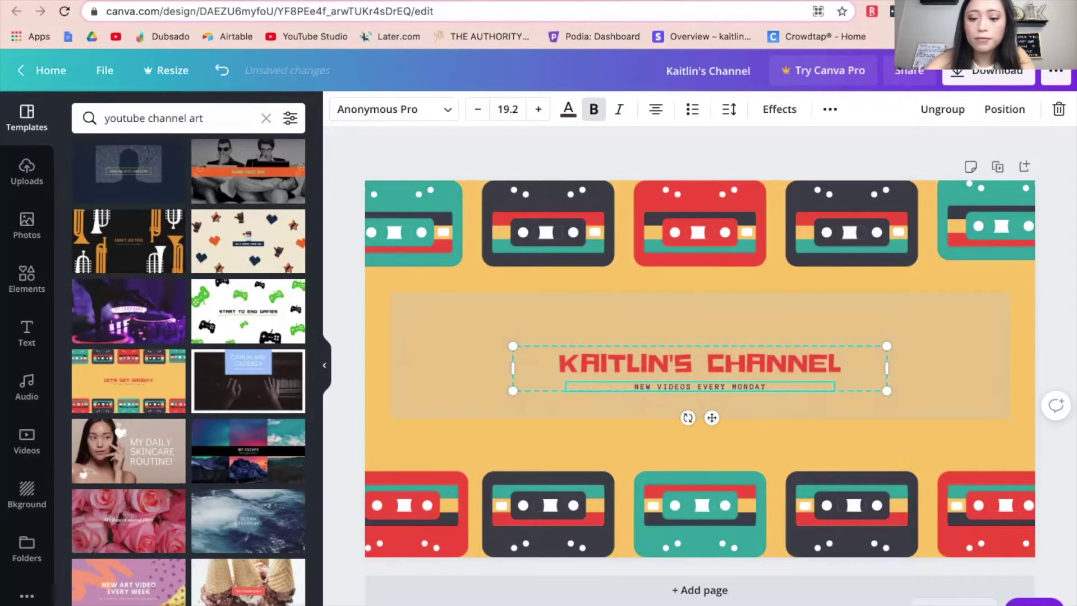
text(@)
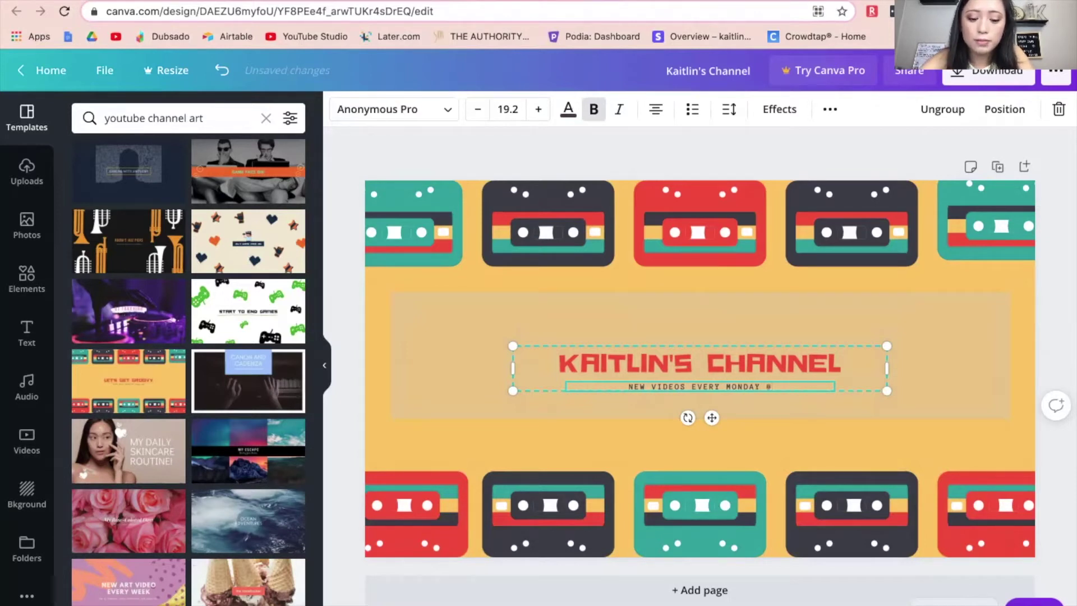
text(5PM)
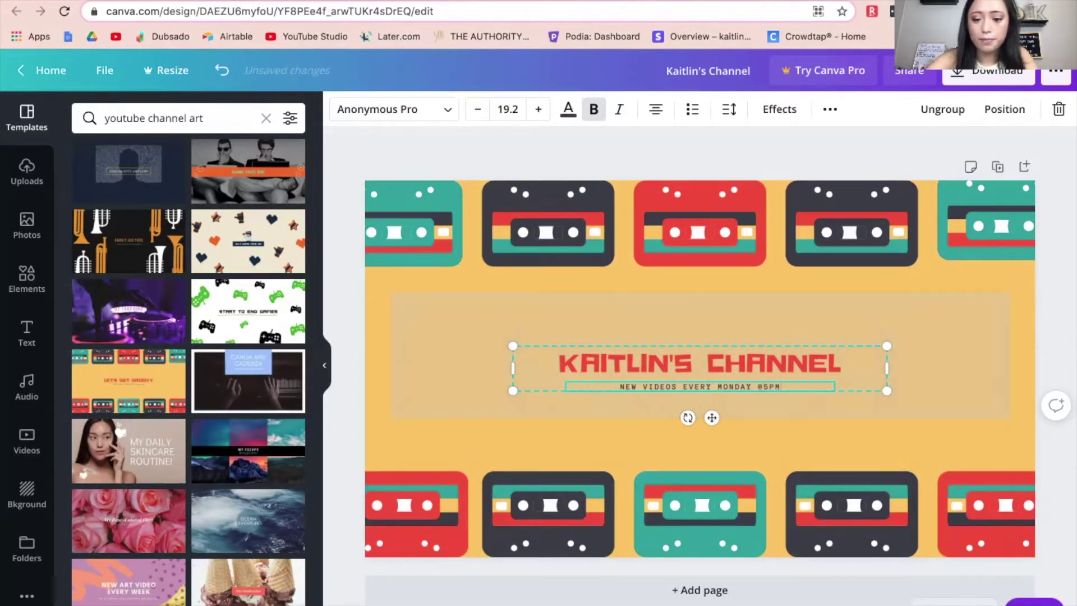
key(Escape)
click(700, 319)
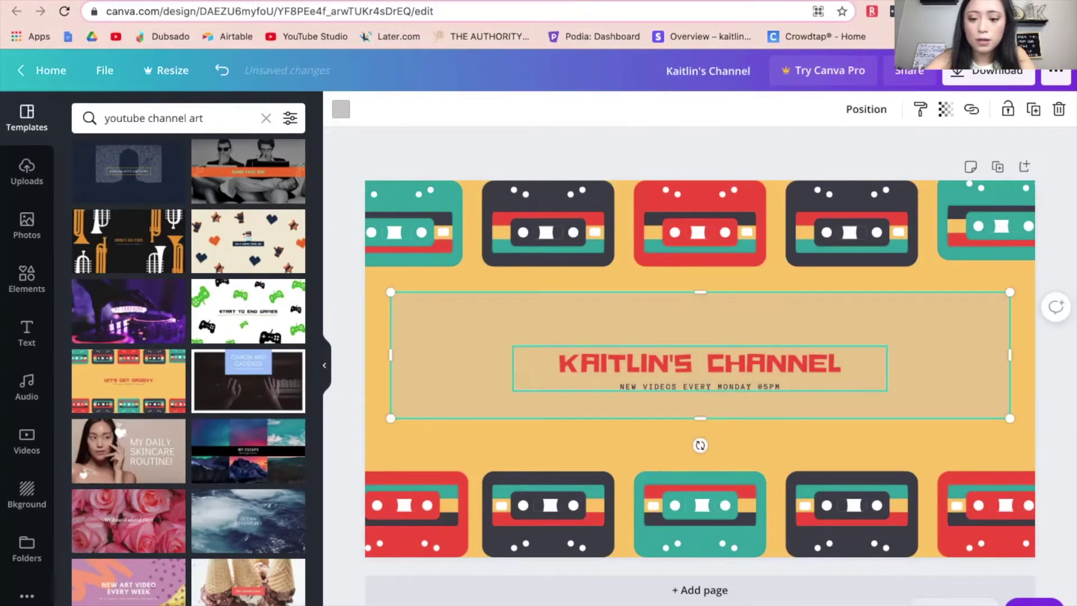
click(701, 387)
text(CST)
key(Escape)
key(Escape)
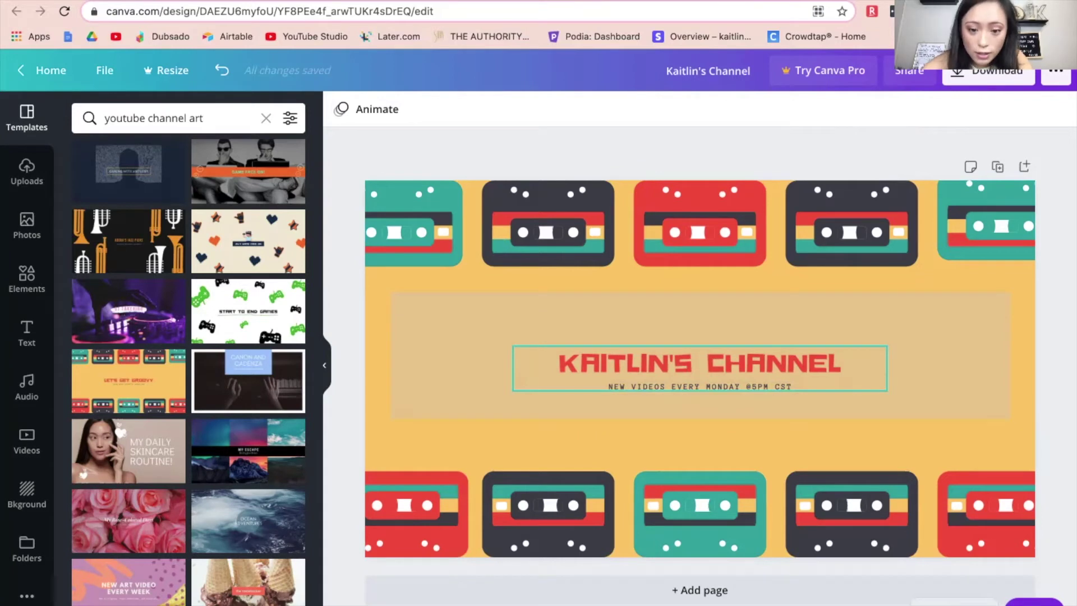
drag(699, 368, 700, 355)
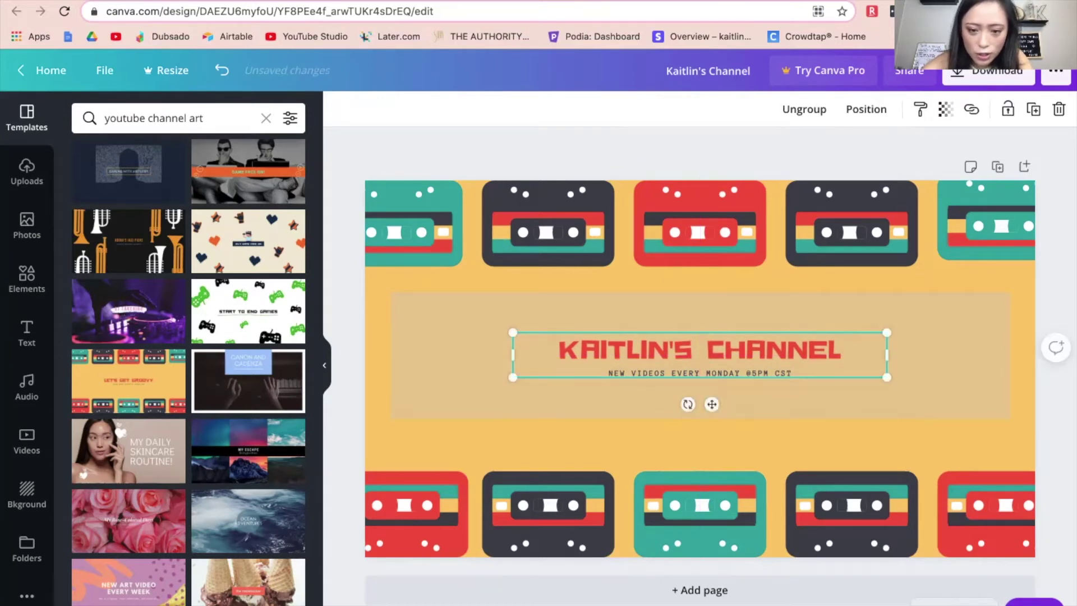
- Shrink the upper cassette row to about the text group's width and place it above the title, along the rectangle's upper edge
click(700, 235)
drag(330, 173, 702, 221)
drag(886, 244, 696, 316)
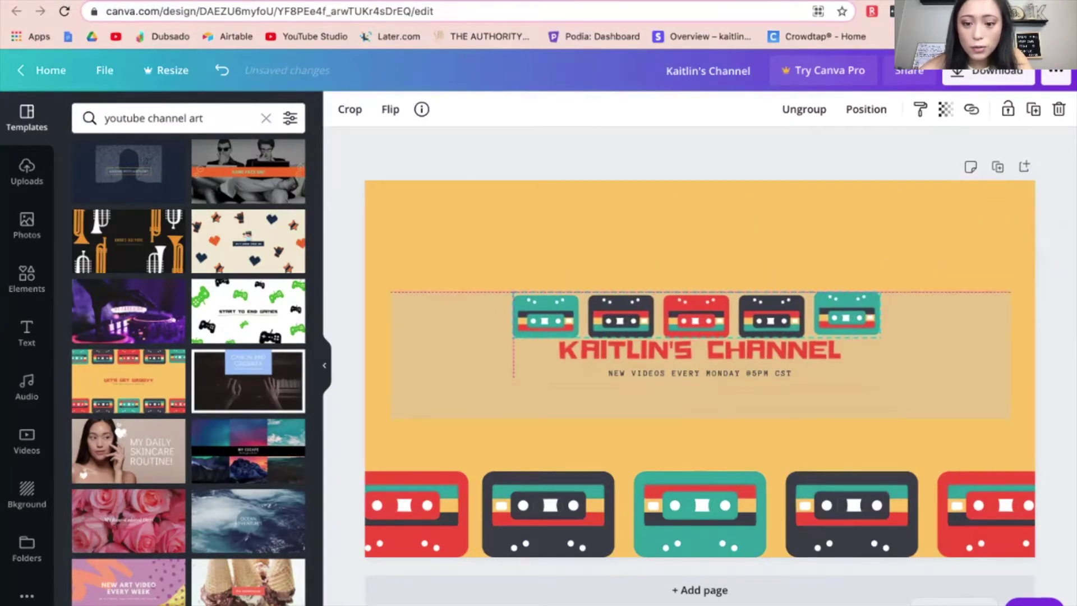
- Shrink the lower cassette row and place it below the subtitle, along the rectangle's lower edge
click(694, 502)
drag(335, 471, 714, 515)
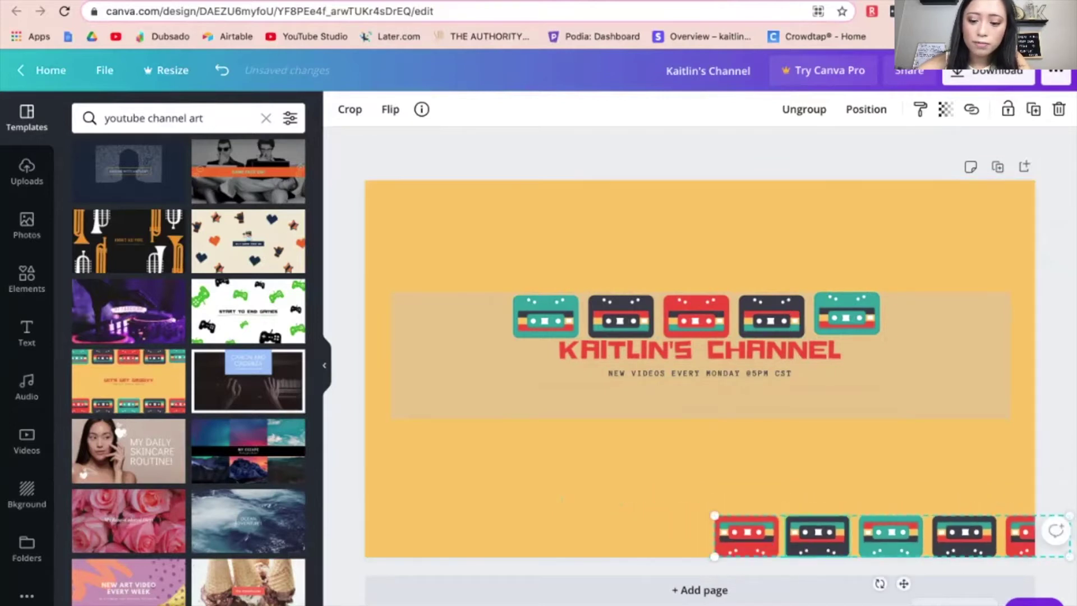
drag(785, 535, 595, 399)
- Try placing a copy of the upper cassette row over the lower row, and delete the copy
click(621, 316)
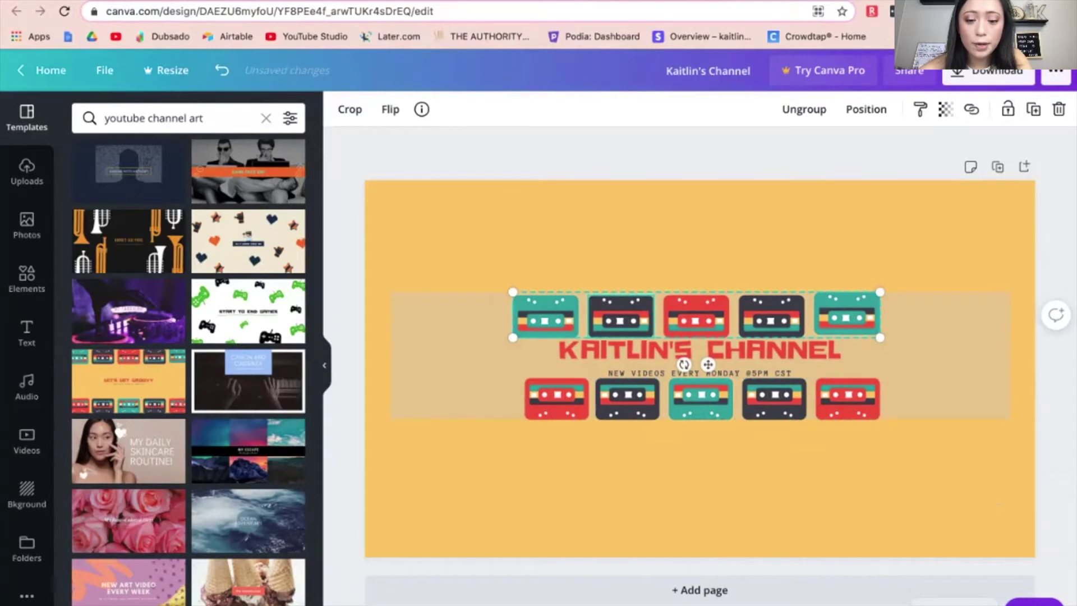
drag(708, 365, 713, 445)
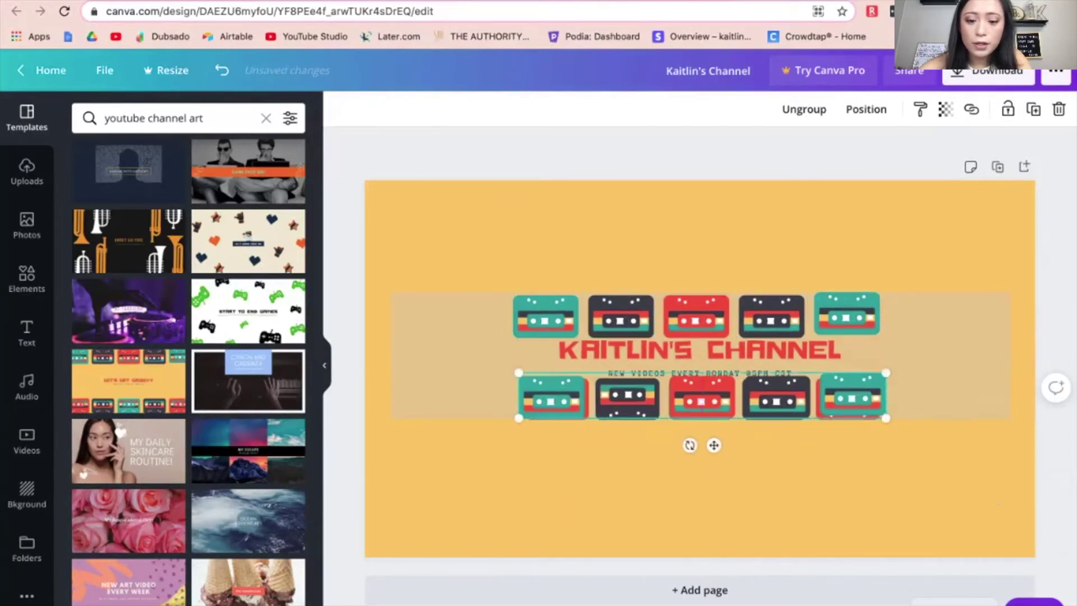
click(552, 397)
key(Delete)
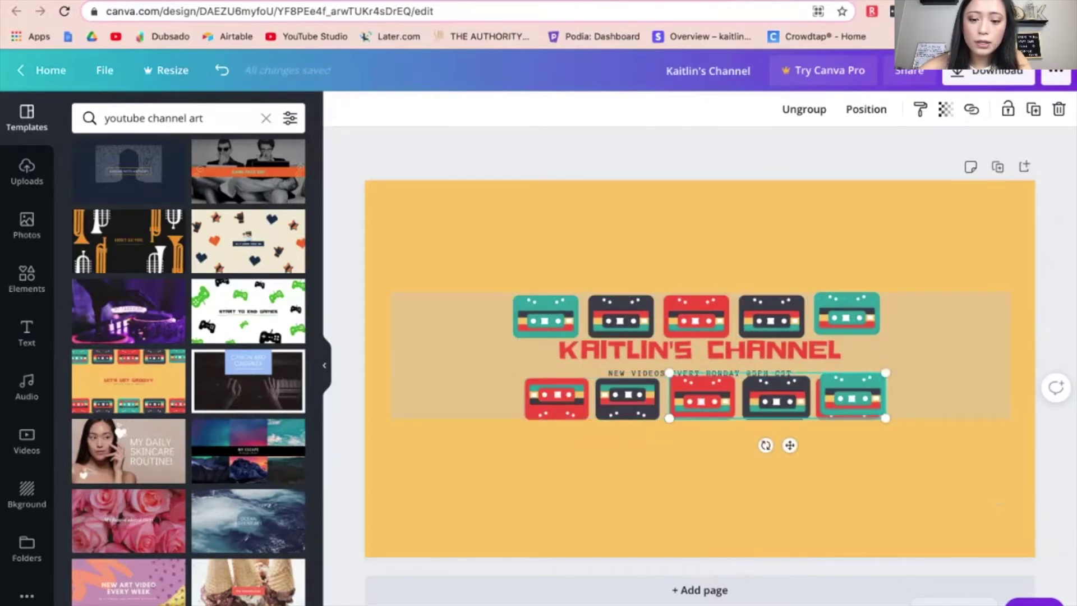
key(Delete)
- Enlarge the lower cassette row slightly so its ends line up with those of the upper row
drag(701, 399, 700, 399)
drag(524, 378, 512, 377)
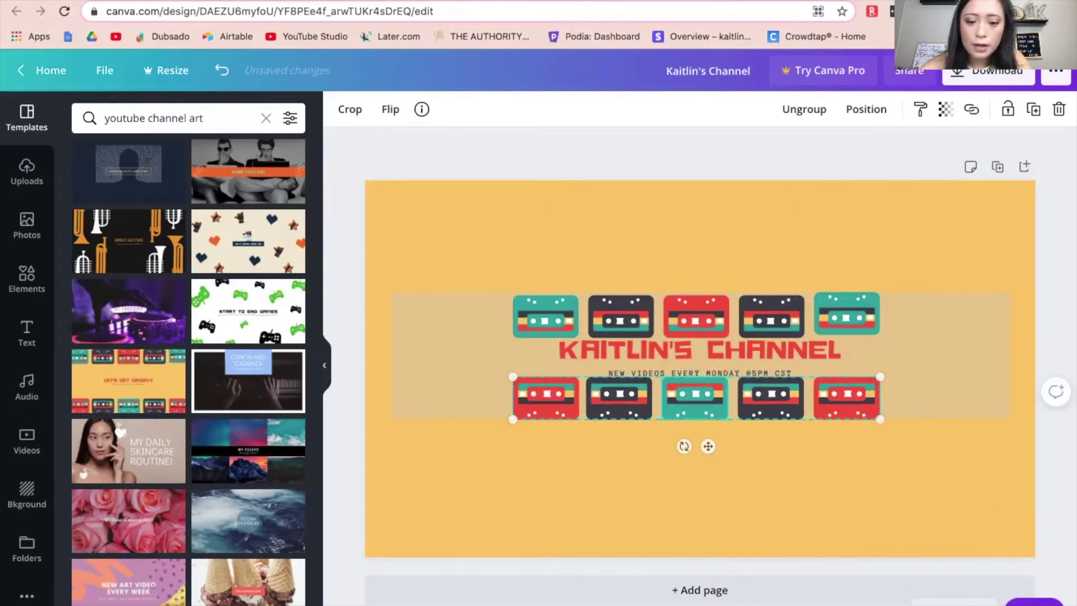
click(488, 449)
- Duplicate the upper cassette row, move the copy down and to the left over the lower row, and ungroup it
click(620, 315)
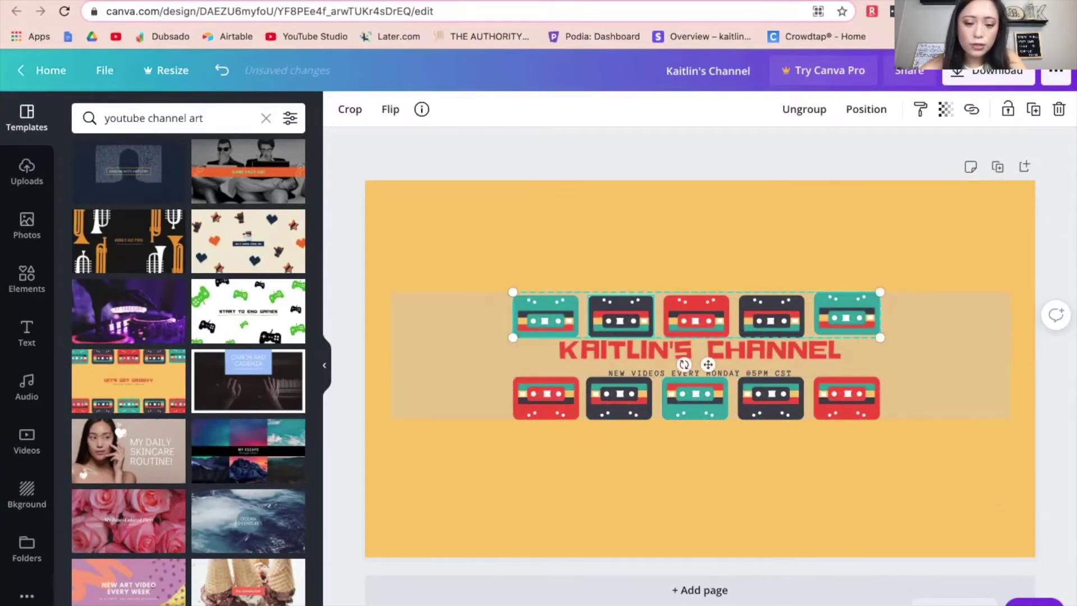
key(super+d)
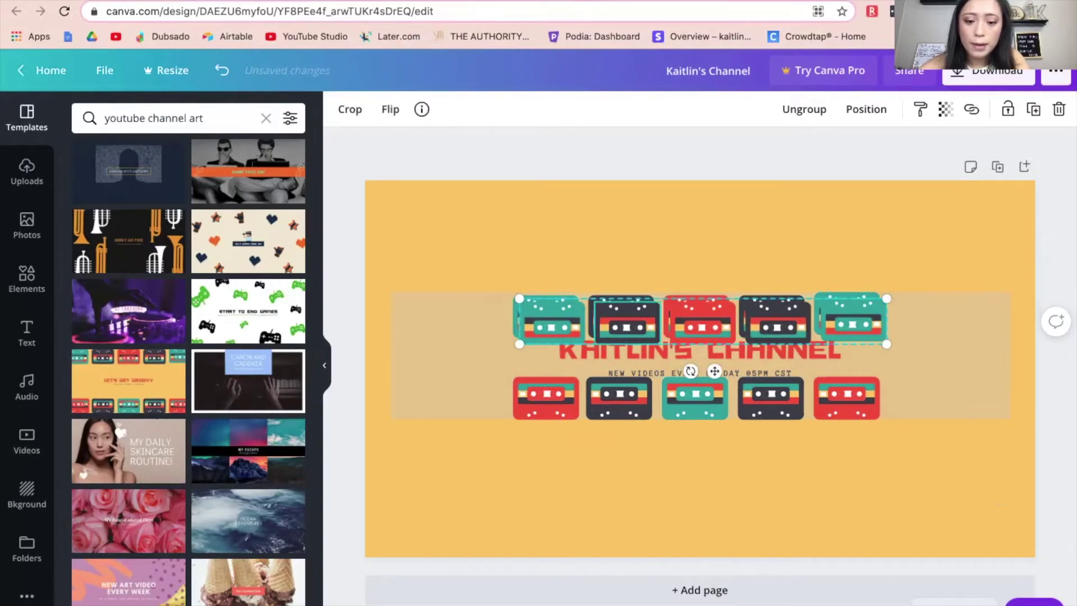
drag(627, 320, 510, 399)
double_click(510, 399)
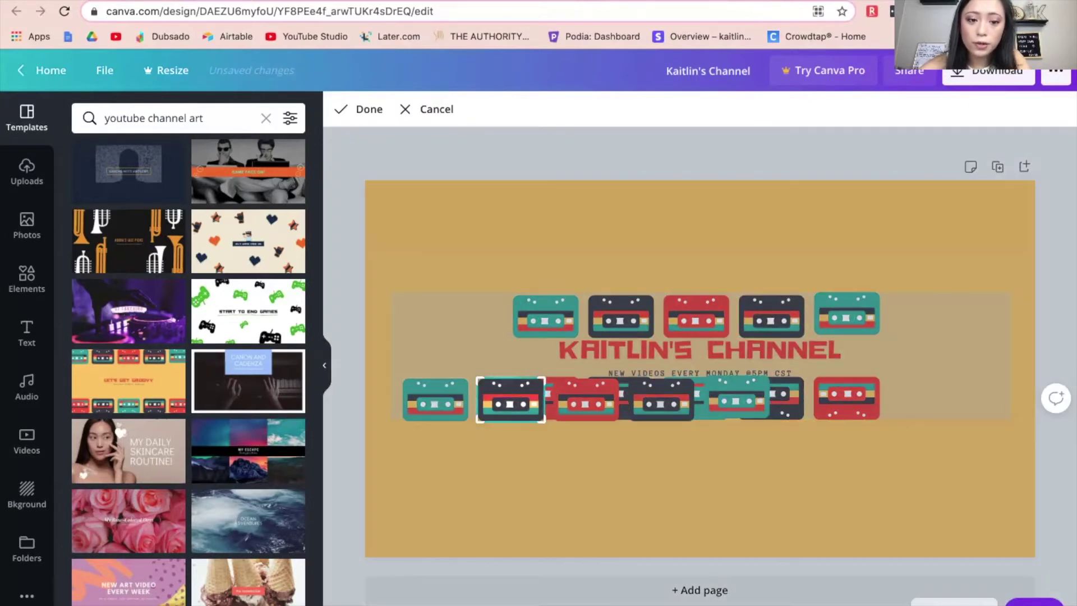
key(Escape)
click(509, 399)
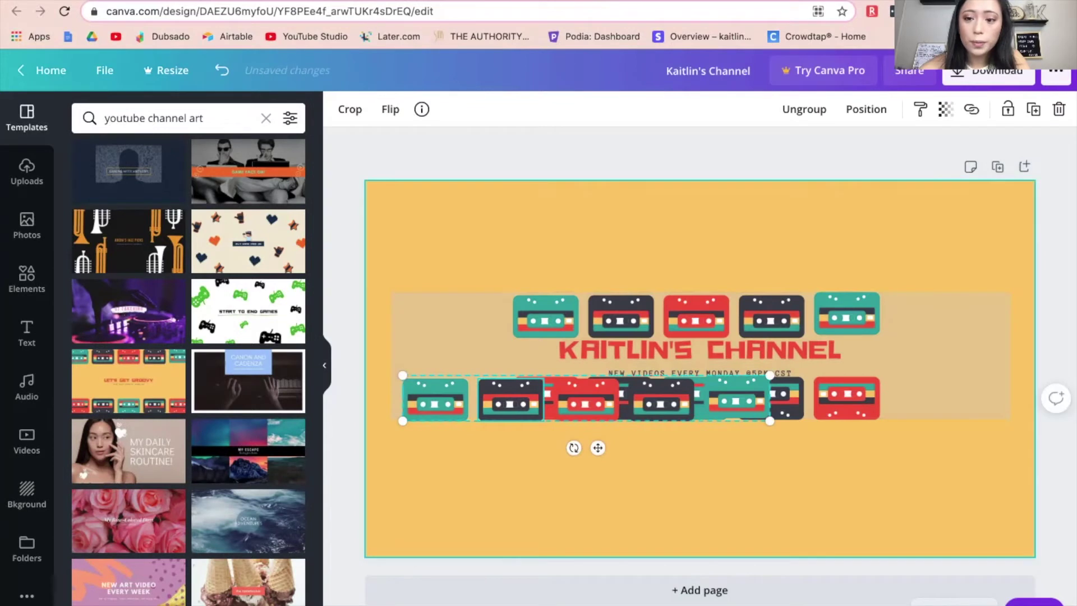
click(803, 109)
click(505, 460)
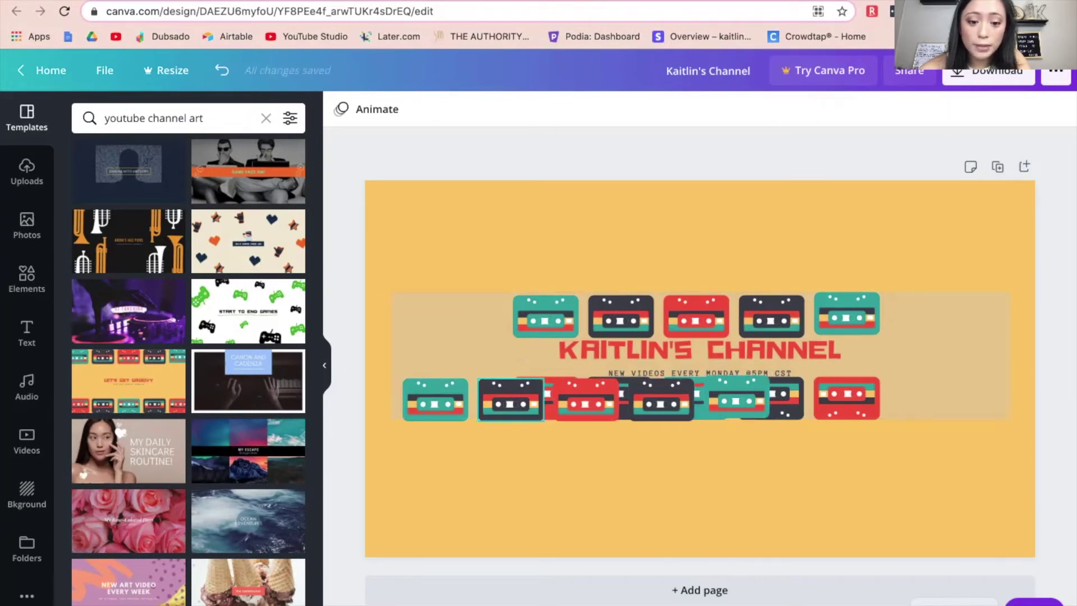
- Place the copy's loose dark cassette left of the title and a loose teal one right of it, inside the rectangle
drag(510, 400, 480, 353)
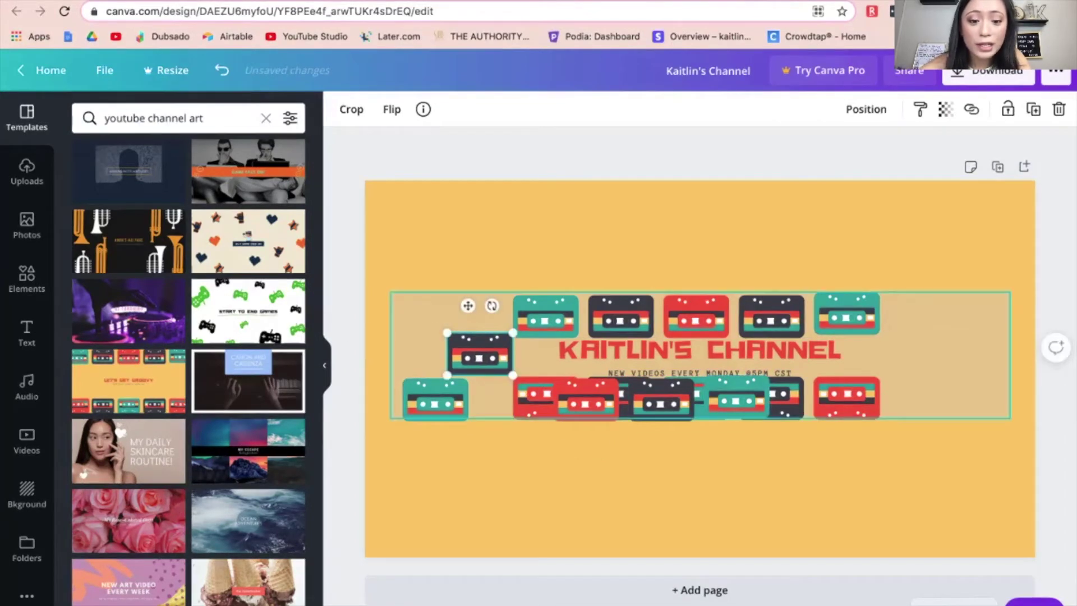
drag(435, 399, 595, 382)
drag(583, 330, 901, 308)
- Delete the three leftover cassettes covering the lower row and nudge the teal side cassette up level with the dark one
click(583, 400)
key(Delete)
click(661, 400)
key(Delete)
click(736, 397)
key(Delete)
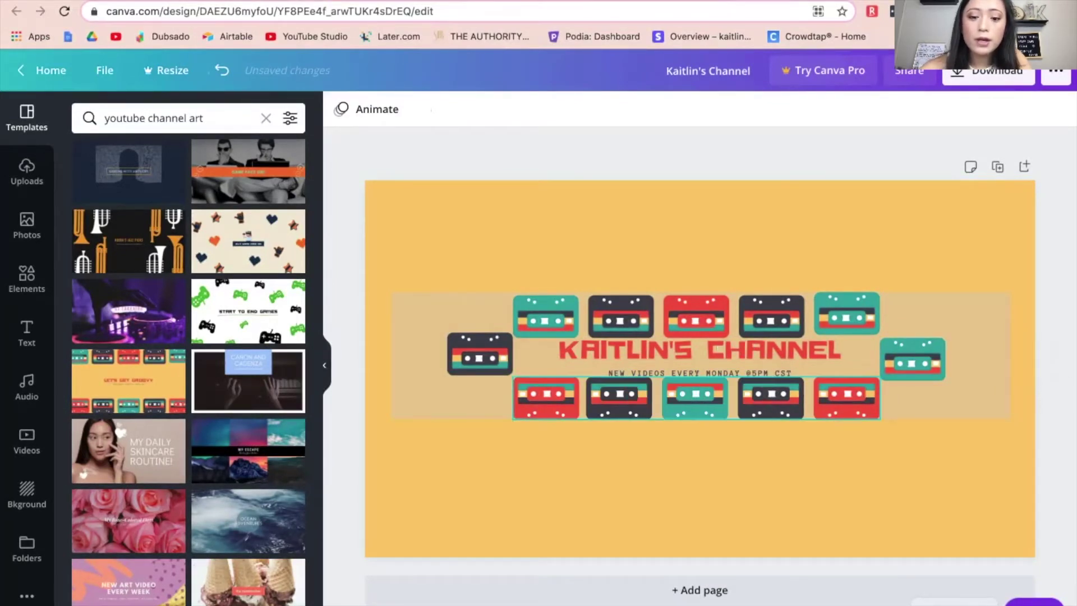
drag(912, 359, 913, 355)
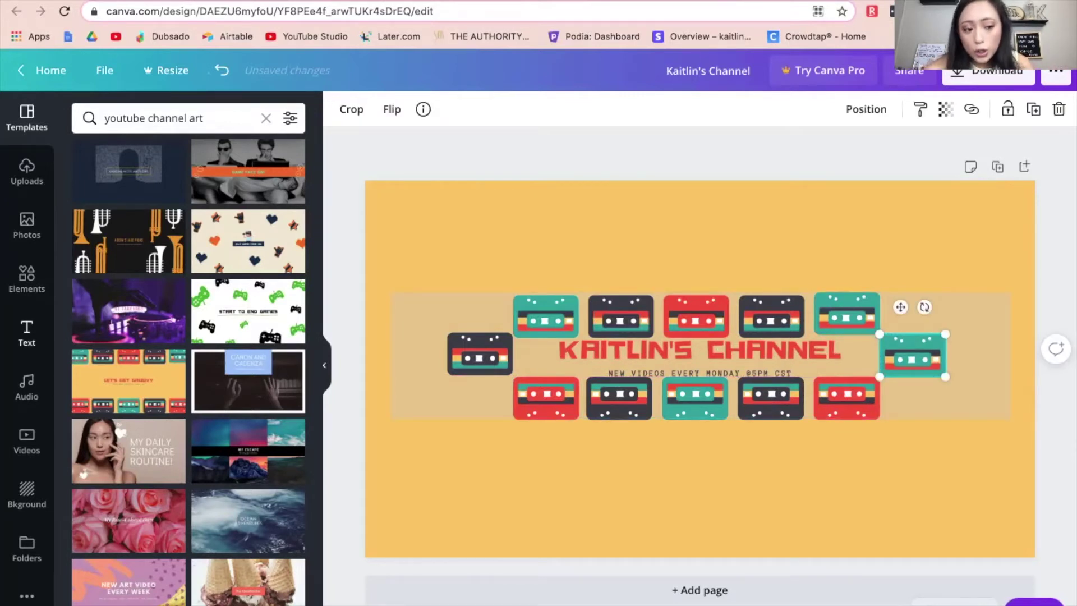
- Add the uploaded photo of the woman holding a laptop, shrink it and move it to the left end of the pale rectangle
click(27, 171)
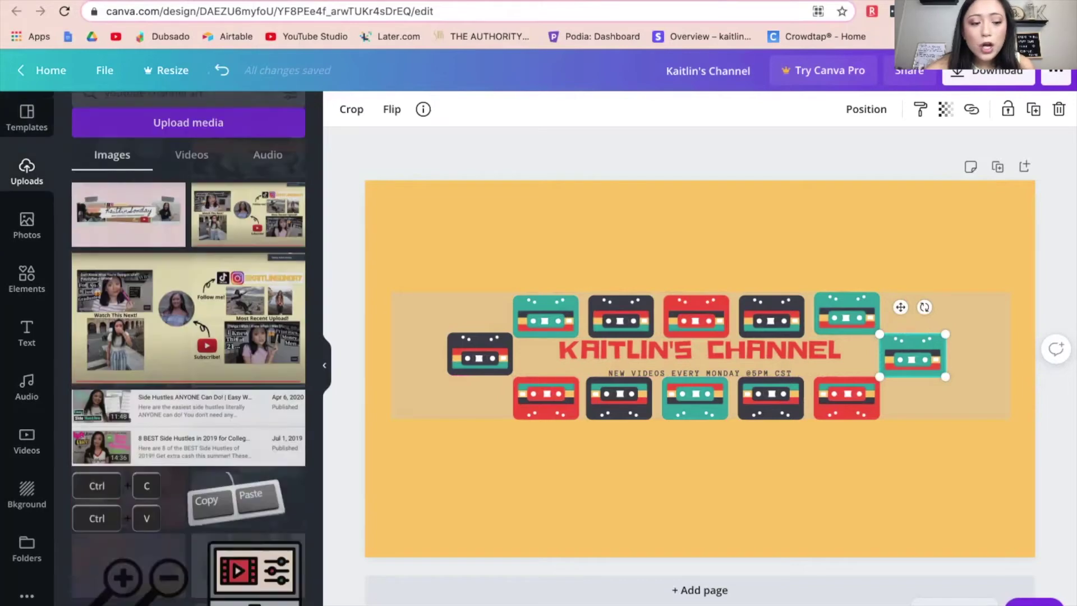
scroll(189, 364, down, 4)
scroll(189, 385, down, 15)
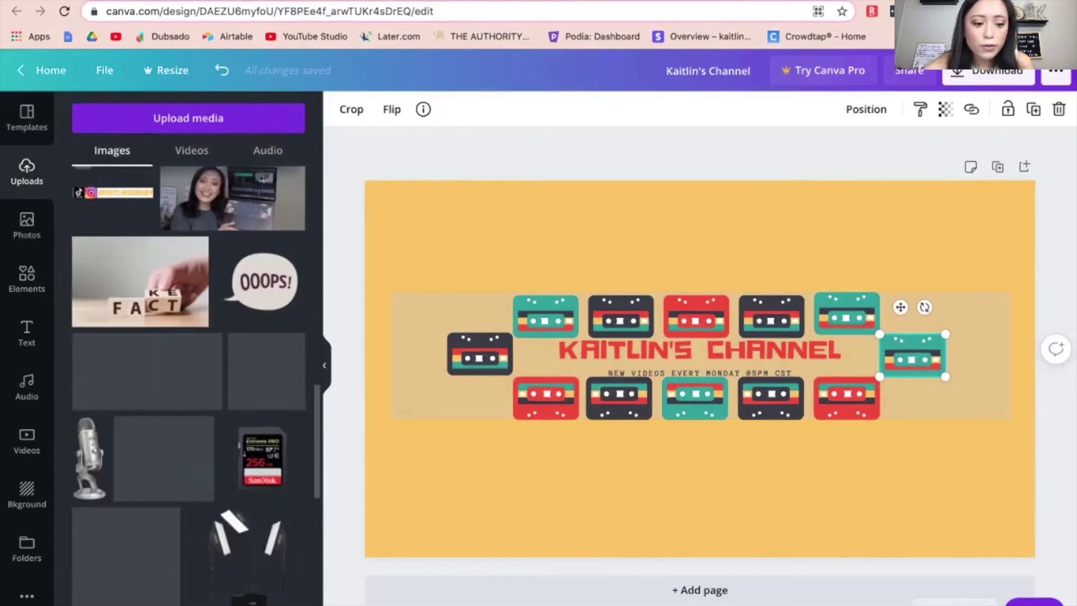
scroll(189, 364, down, 1)
click(233, 314)
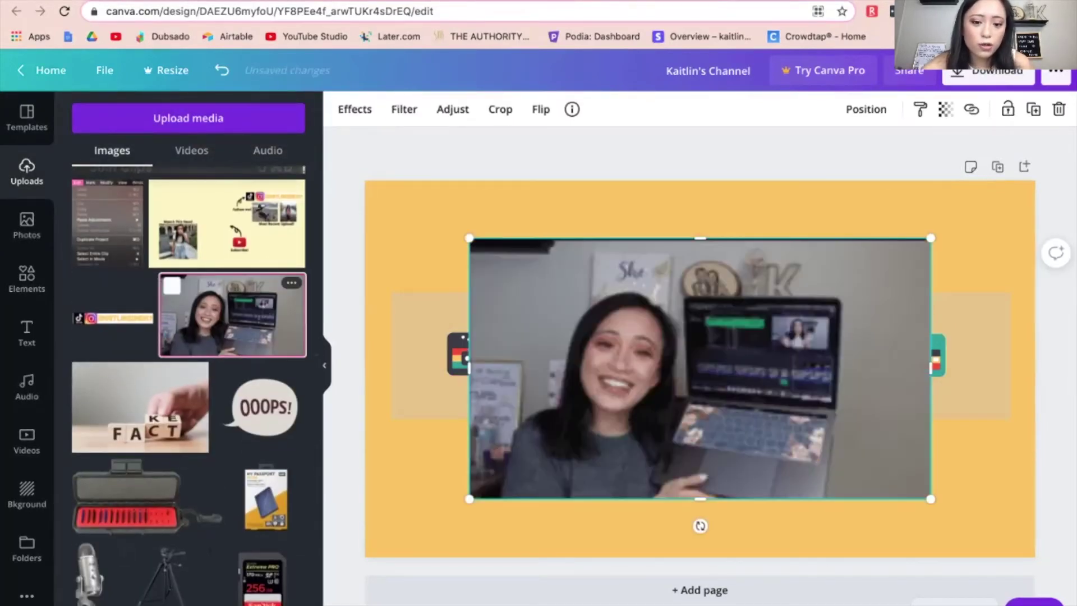
drag(931, 238, 630, 409)
drag(561, 449, 493, 349)
- Crop the laptop out of the photo to leave a portrait shape and nudge it up within the rectangle's left end
drag(559, 309, 464, 326)
double_click(527, 329)
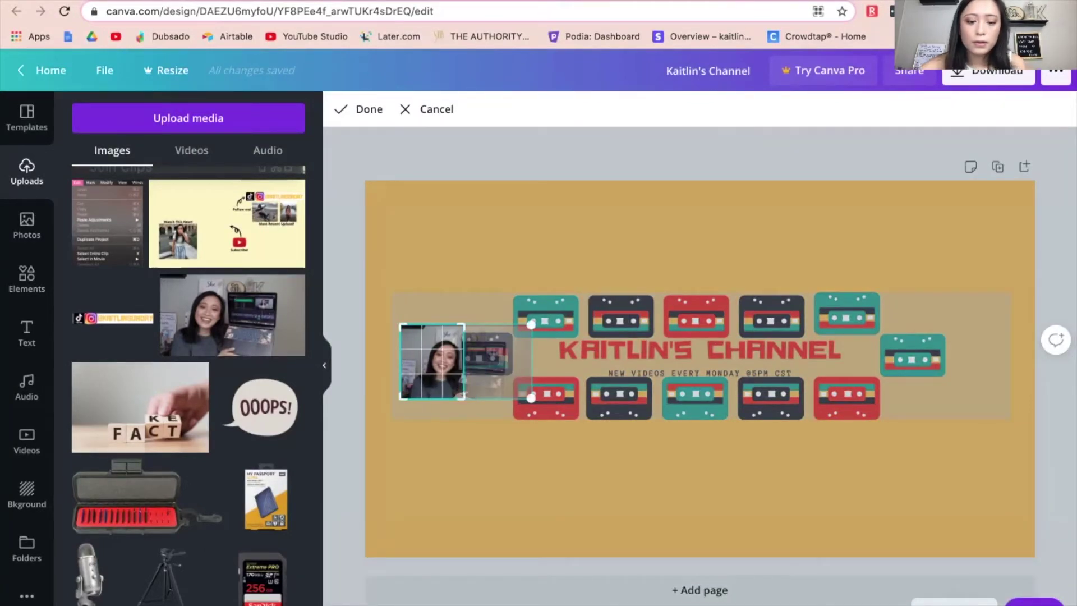
key(Return)
drag(432, 361, 442, 351)
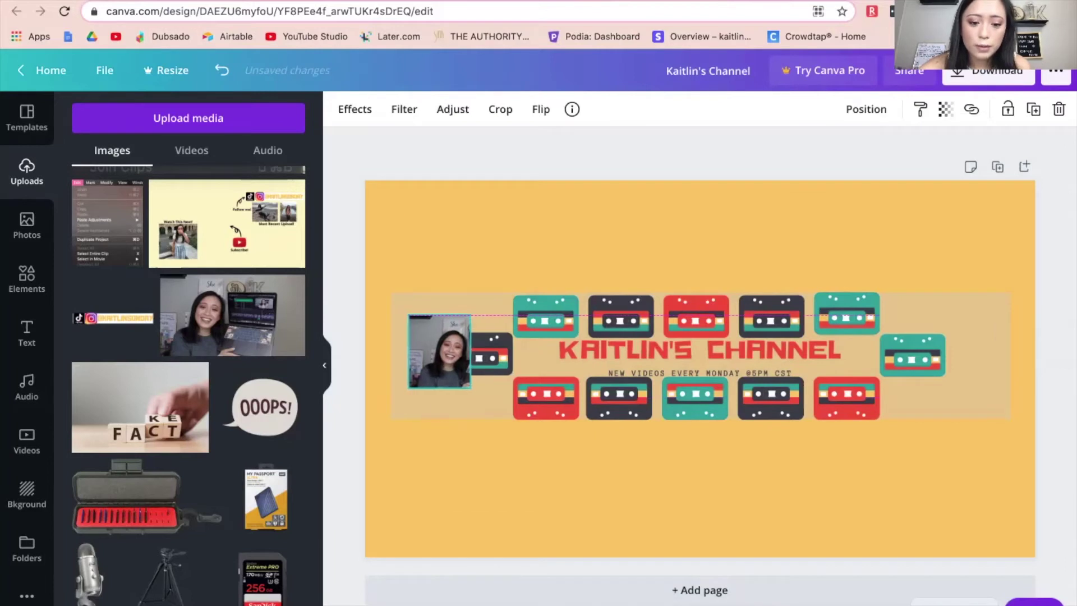
- Delete the dark cassette beside the photo and enlarge the photo to nearly fill the rectangle's height left of the cassette rows
click(492, 353)
key(Delete)
click(488, 356)
click(441, 357)
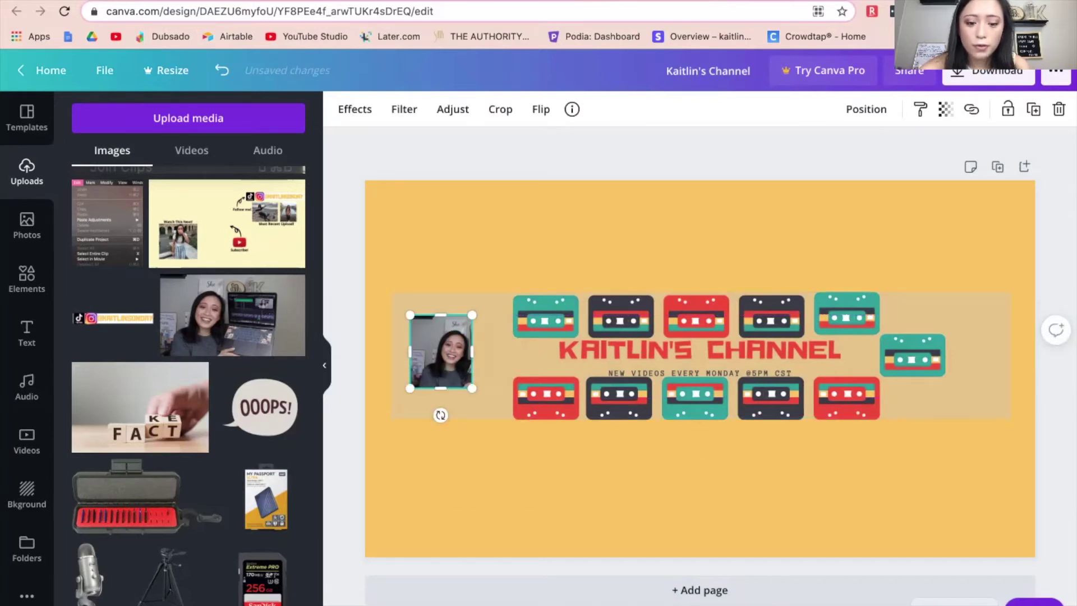
drag(472, 388, 503, 425)
mouse_move(455, 370)
mouse_down()
mouse_move(457, 348)
mouse_move(459, 356)
mouse_up()
scroll(189, 365, down, 6)
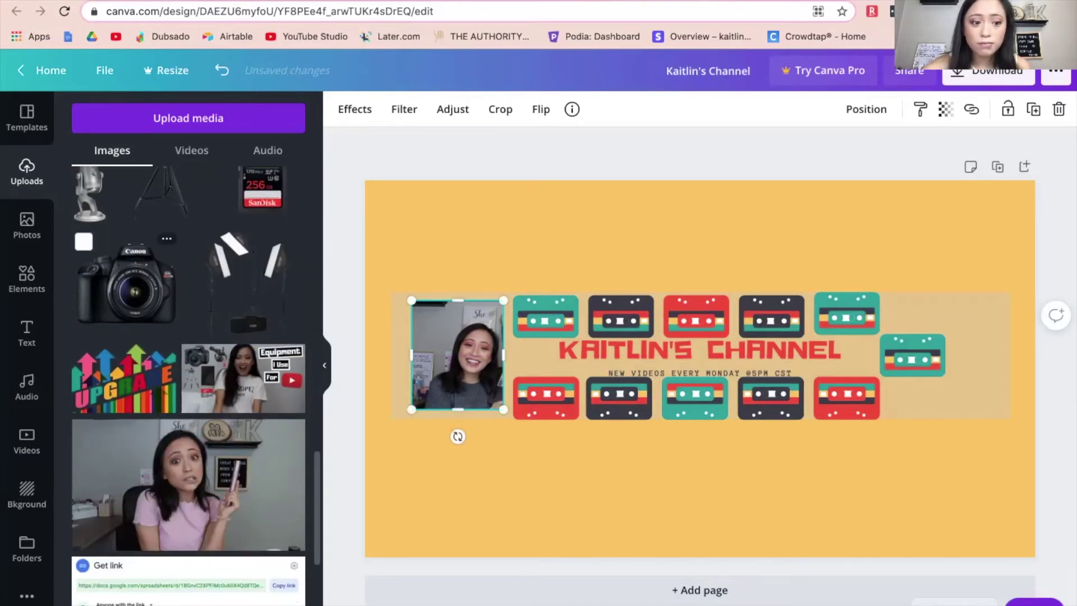
click(126, 283)
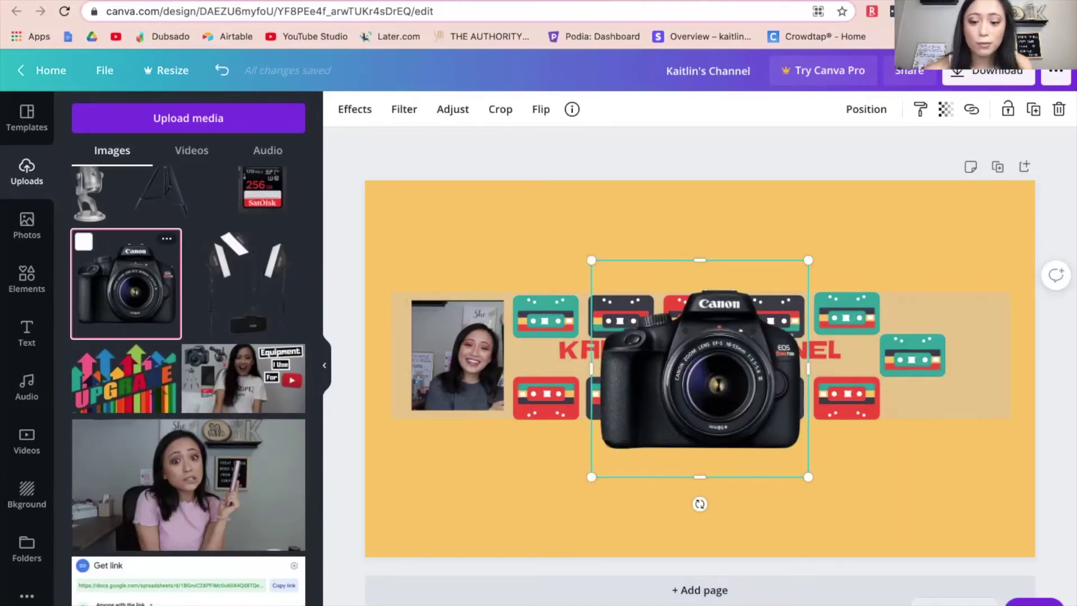
drag(807, 477, 678, 342)
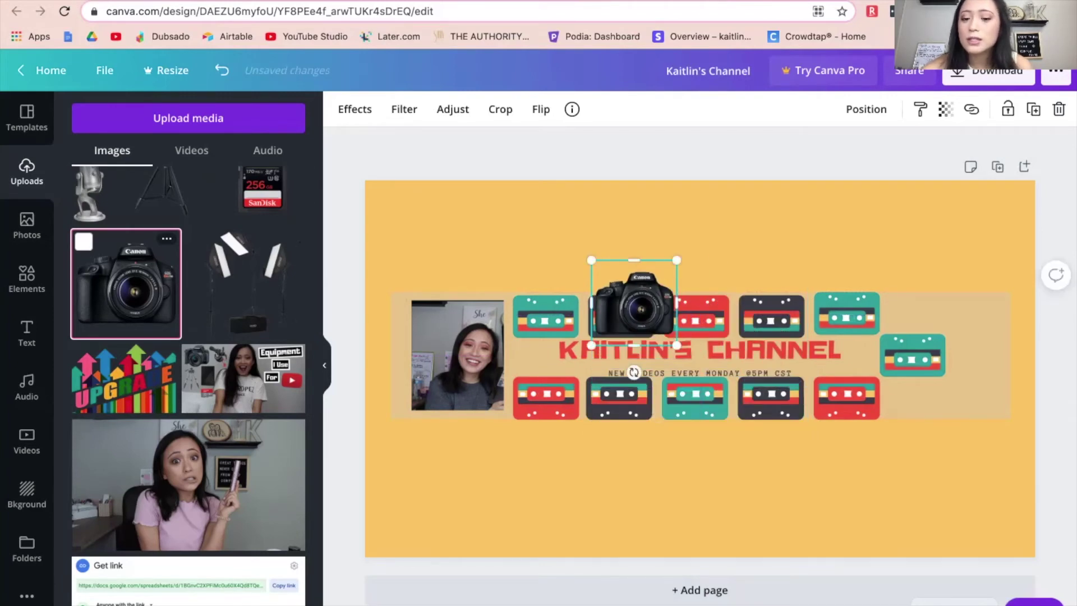
drag(637, 300, 904, 351)
key(BackSpace)
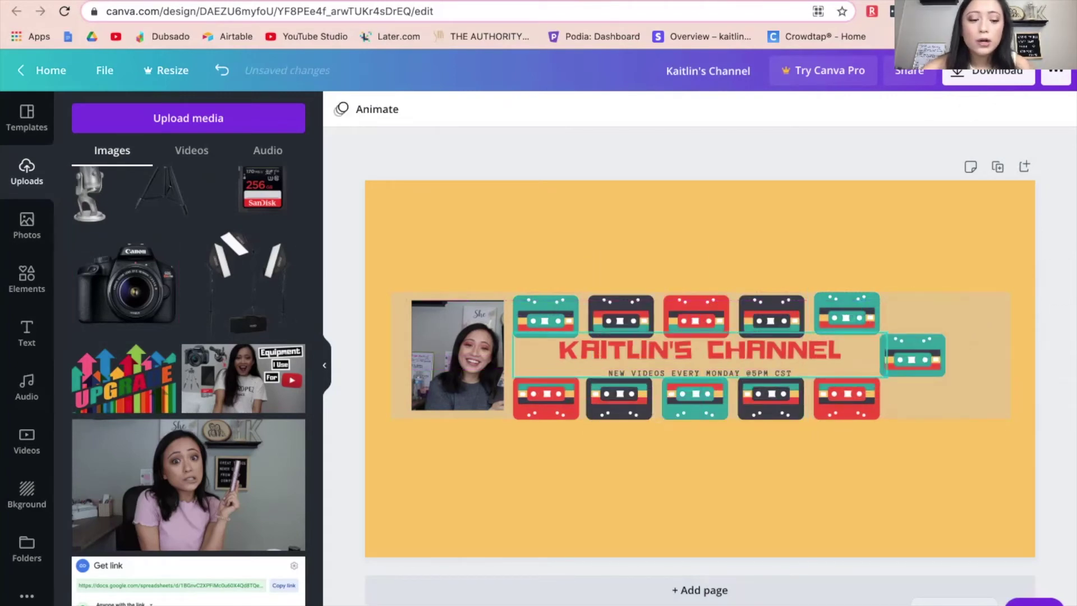
- Add the uploaded pink-shirt photo, crop it to a portrait shape and fit it at the rectangle's right end, replacing the teal cassette
click(188, 484)
click(188, 485)
double_click(699, 368)
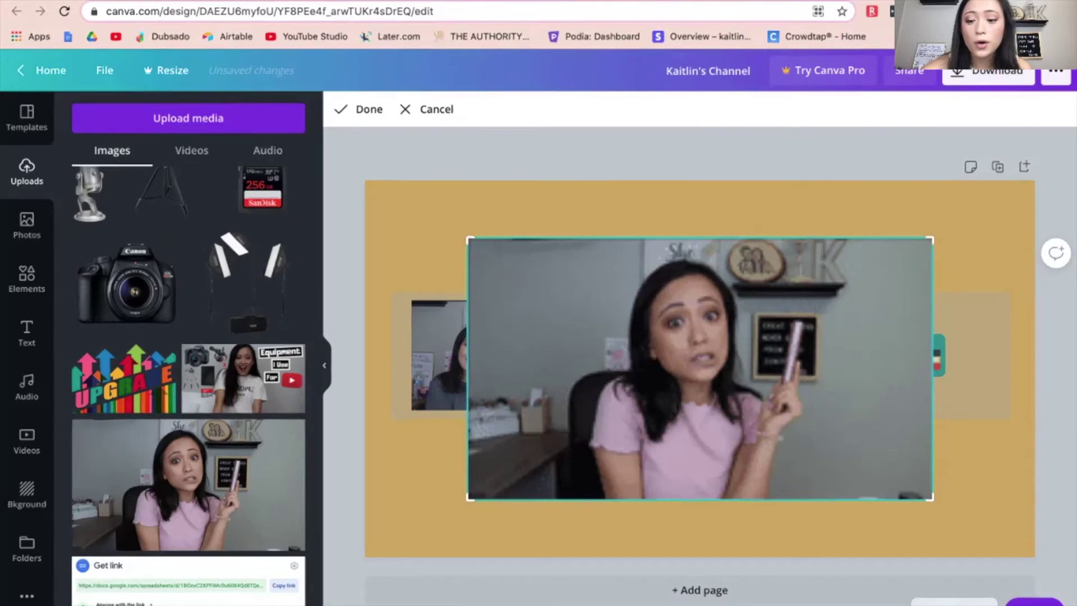
drag(932, 368, 817, 368)
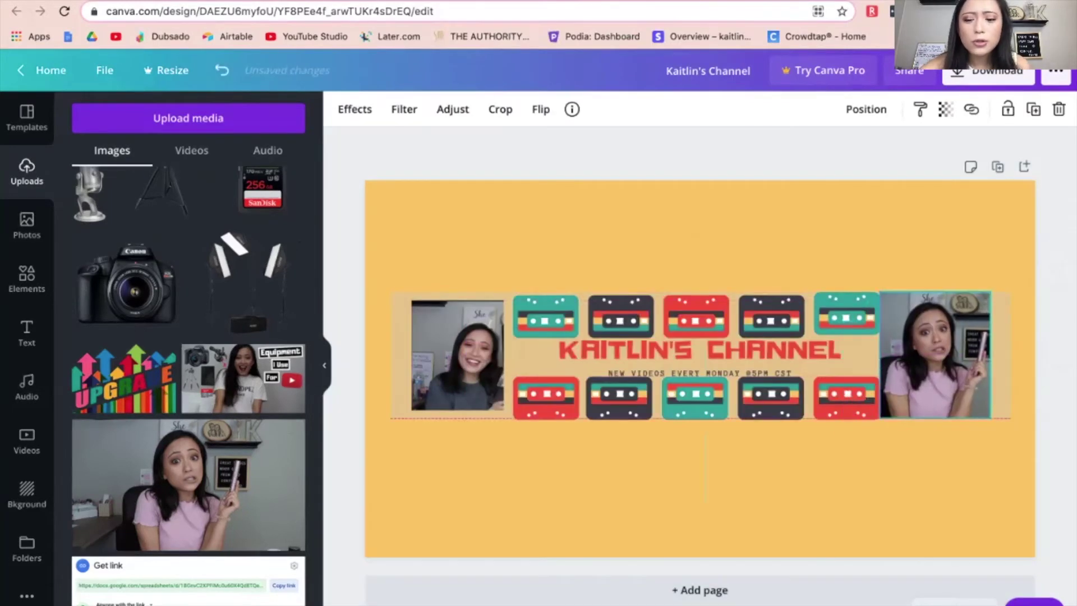
drag(880, 292, 899, 315)
mouse_move(945, 366)
mouse_down()
mouse_move(931, 351)
mouse_move(940, 355)
mouse_up()
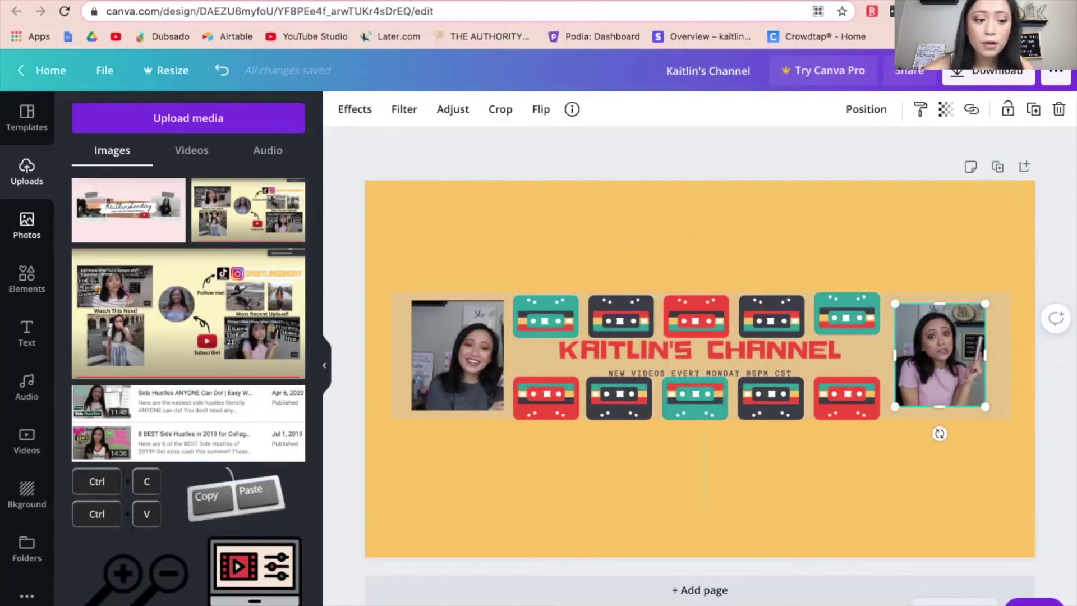
- Search the elements for "tape" and add the free pink paper strip to the banner
click(26, 278)
double_click(121, 118)
text(ta[)
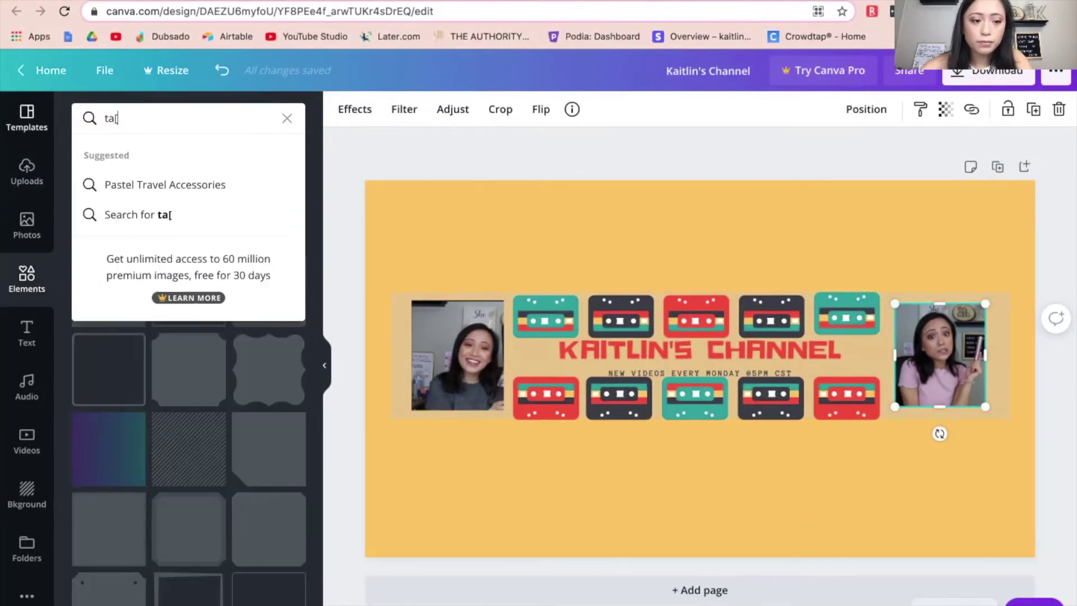
key(BackSpace)
text(oe)
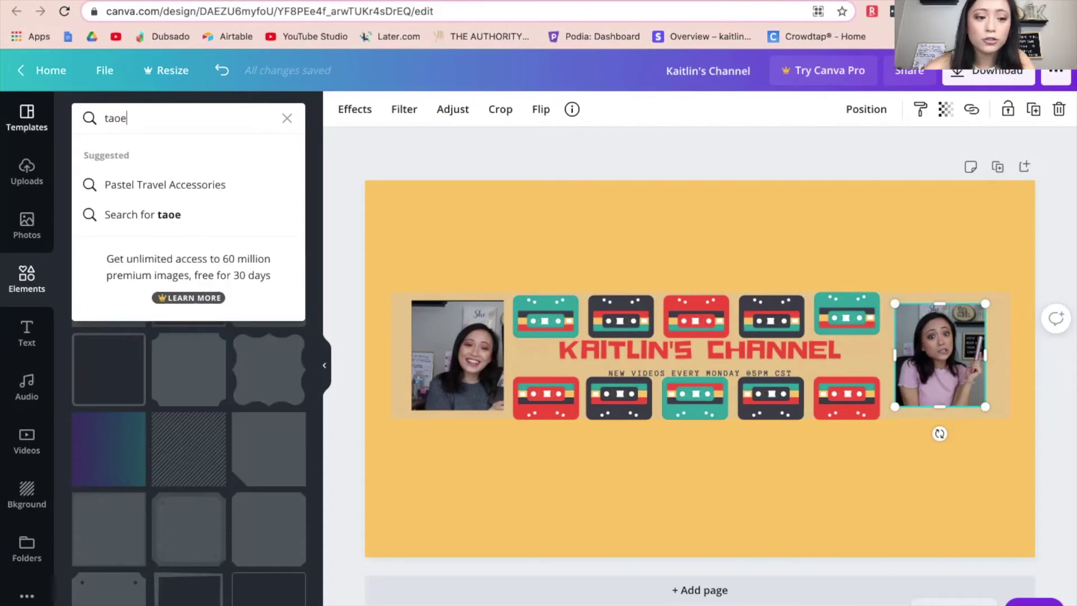
key(Return)
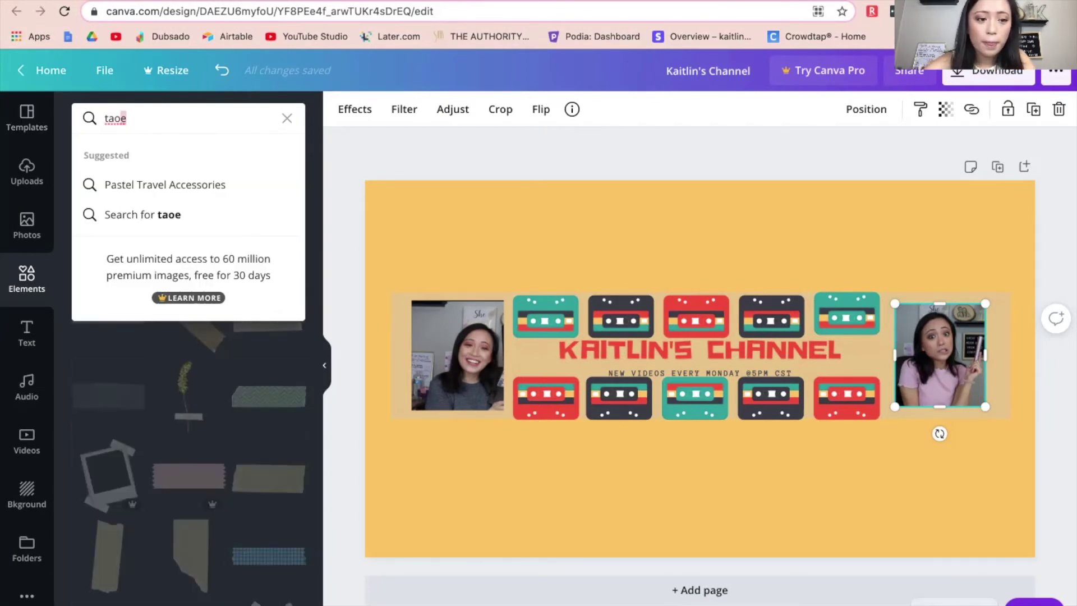
key(BackSpace)
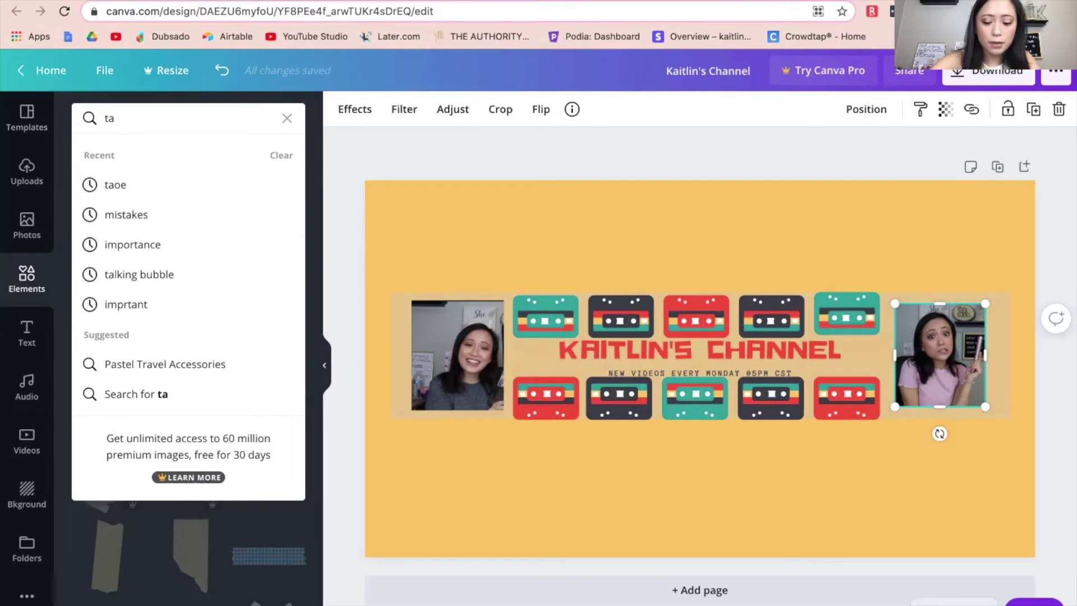
text(p)
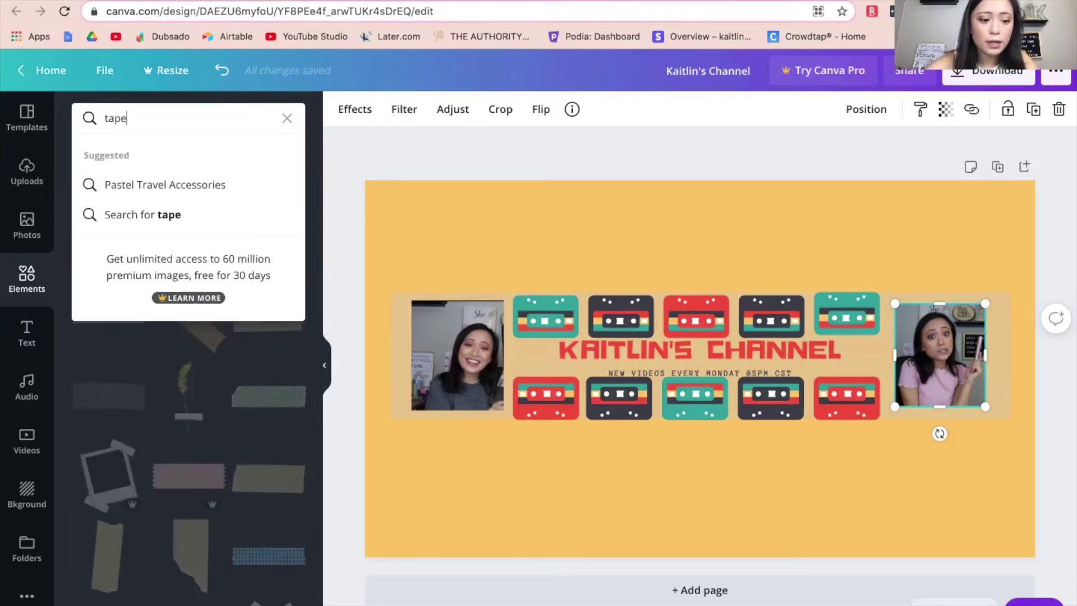
text(e)
key(Return)
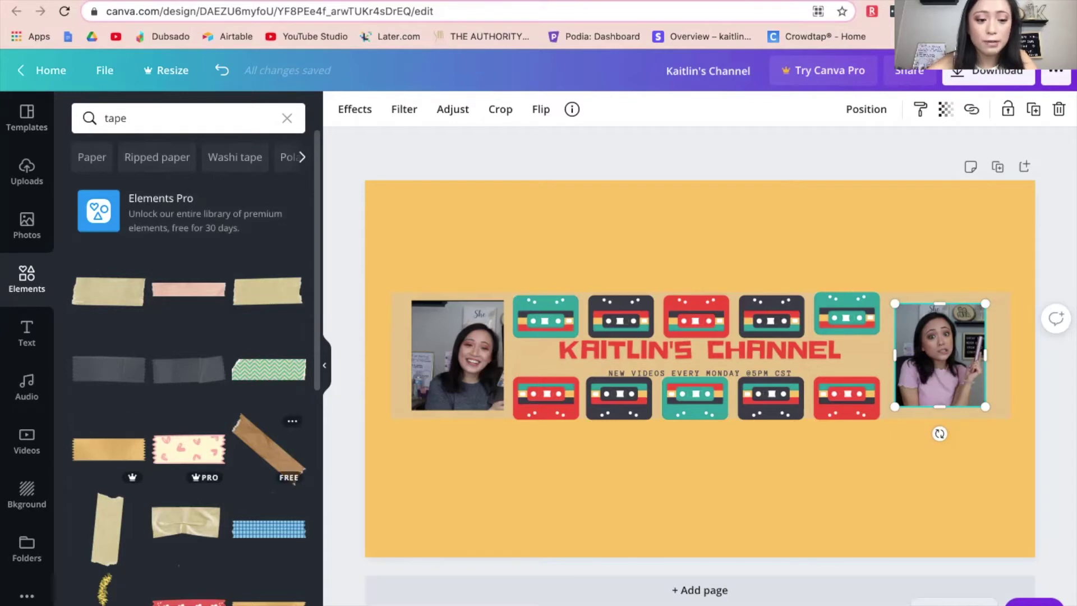
click(188, 289)
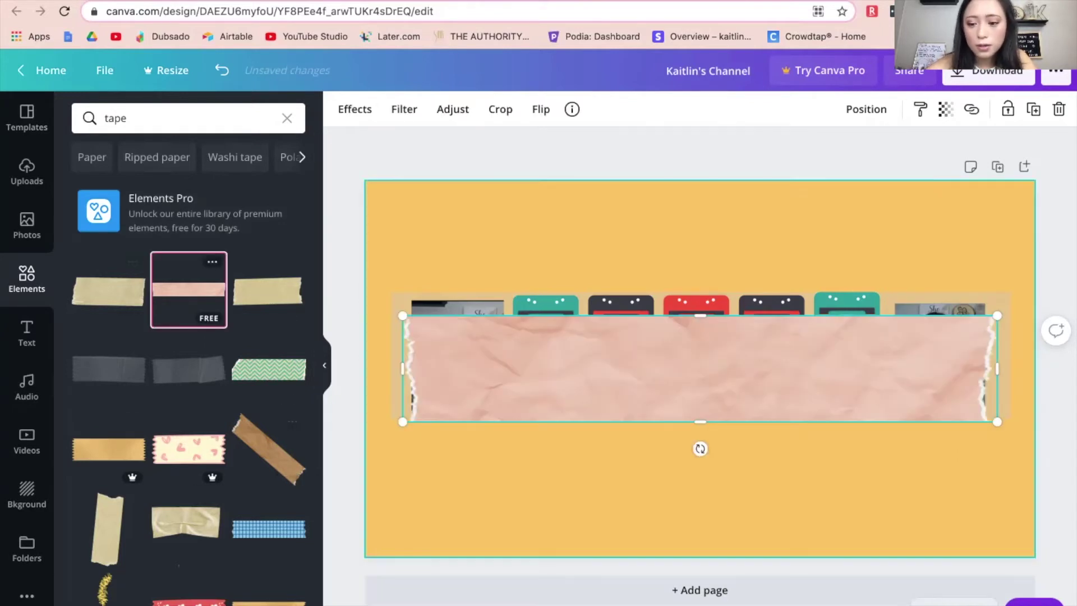
- Shrink the pink tape strip, tilt it upward to the right and place it across the left photo's upper-left corner
drag(997, 421, 494, 345)
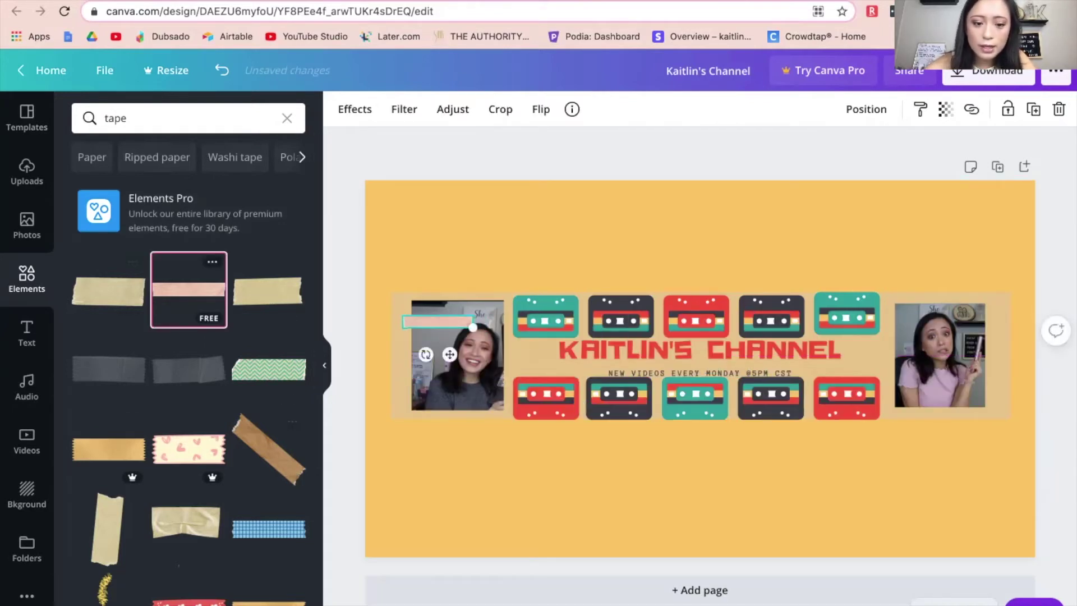
drag(426, 354, 436, 356)
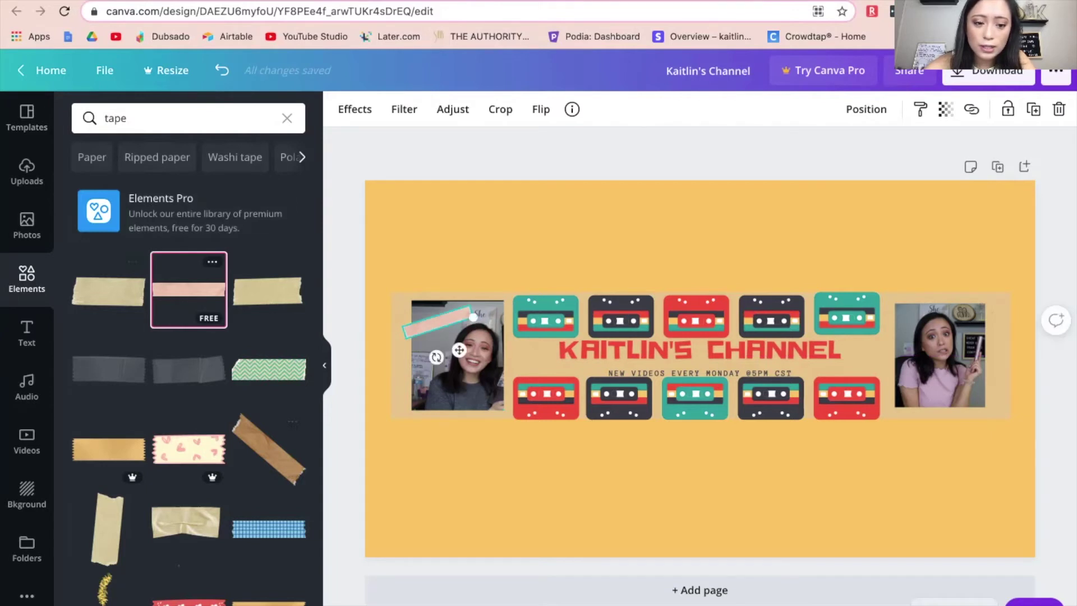
click(377, 331)
drag(438, 322, 422, 300)
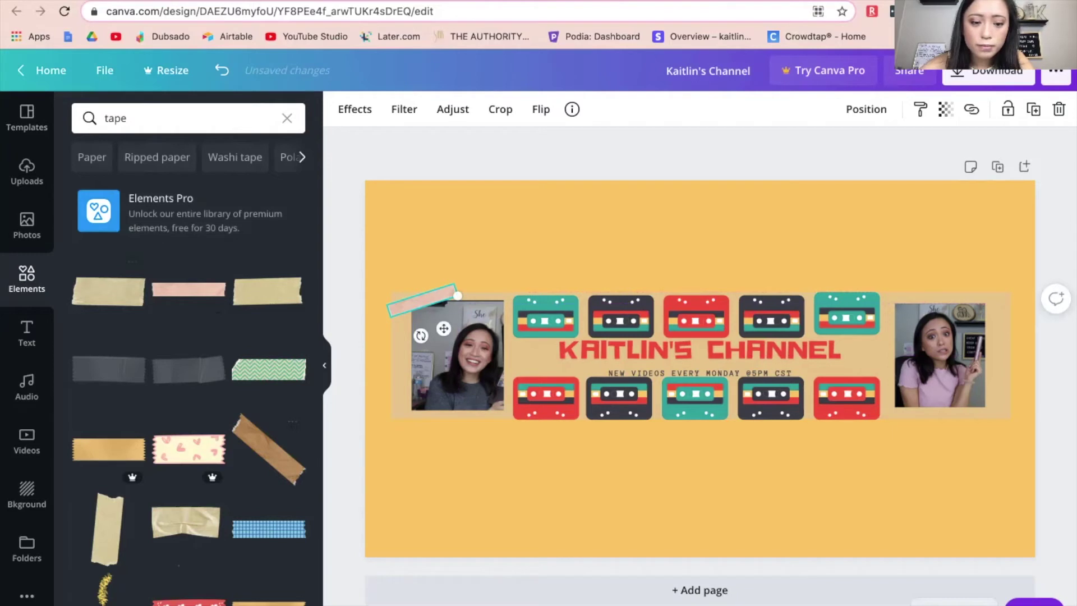
drag(457, 296, 428, 307)
- Place a copy of the tape strip, tilted the opposite way, across the right photo's upper-right corner
key(Escape)
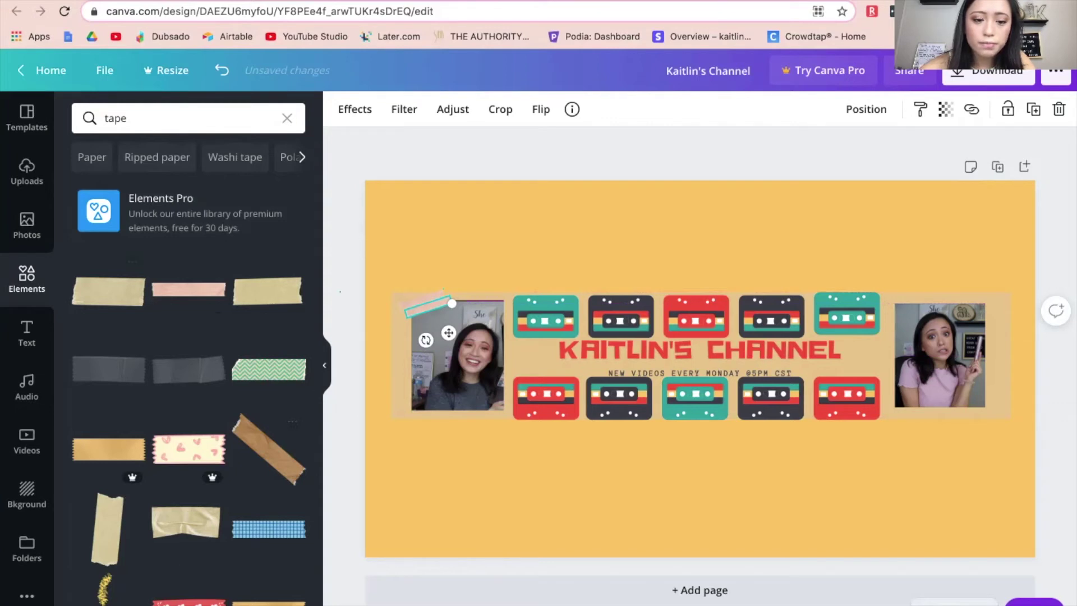
key(Escape)
drag(428, 307, 981, 339)
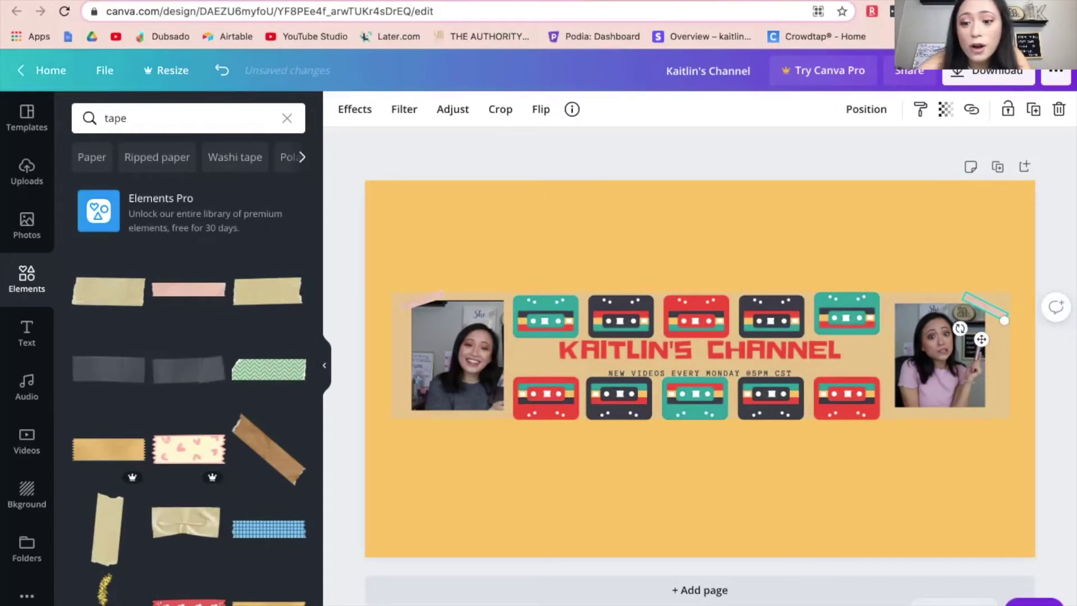
key(Escape)
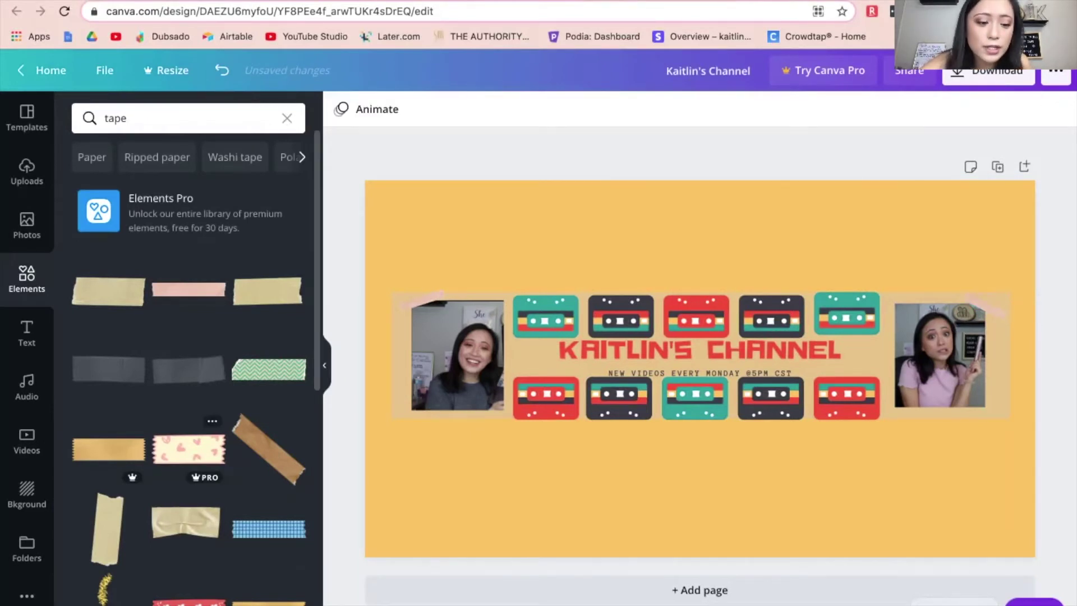
- Browse the tape results, the element categories and the Stickers collection for further decorations, and clear the search
scroll(189, 448, down, 4)
scroll(189, 449, up, 4)
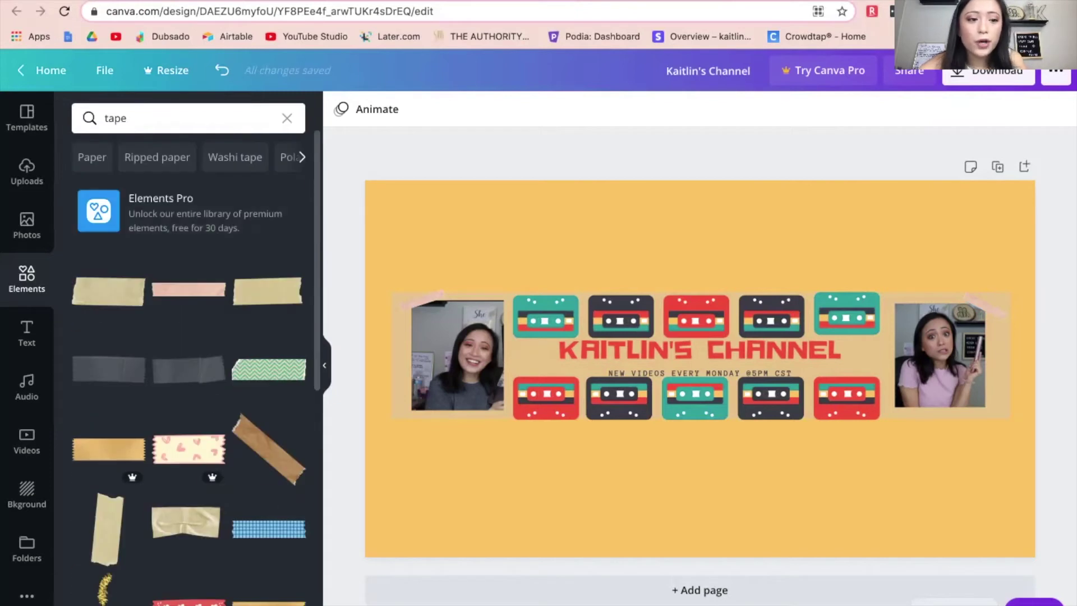
double_click(115, 118)
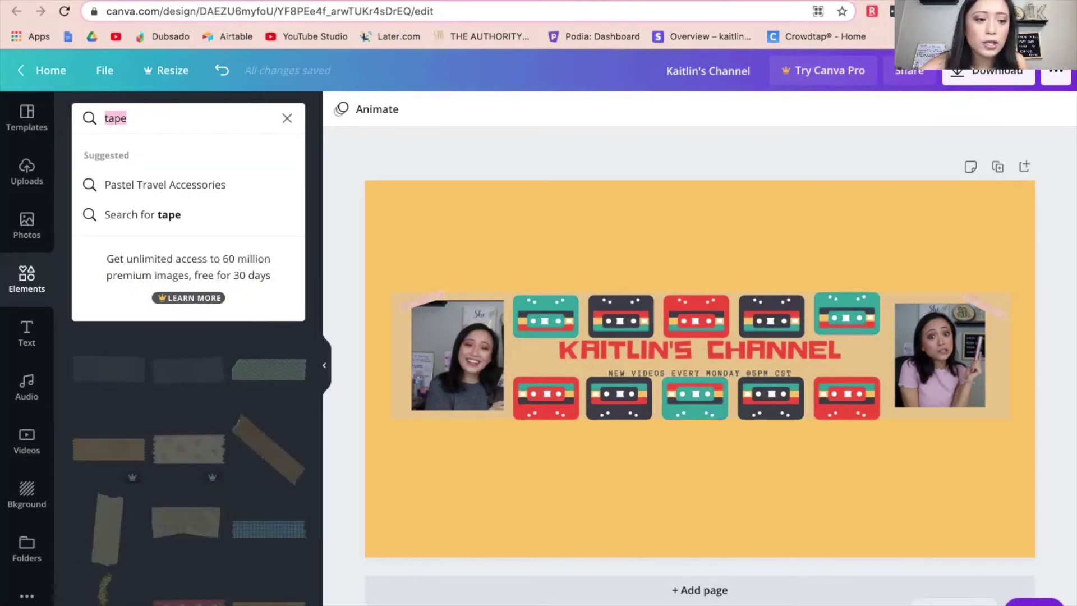
key(BackSpace)
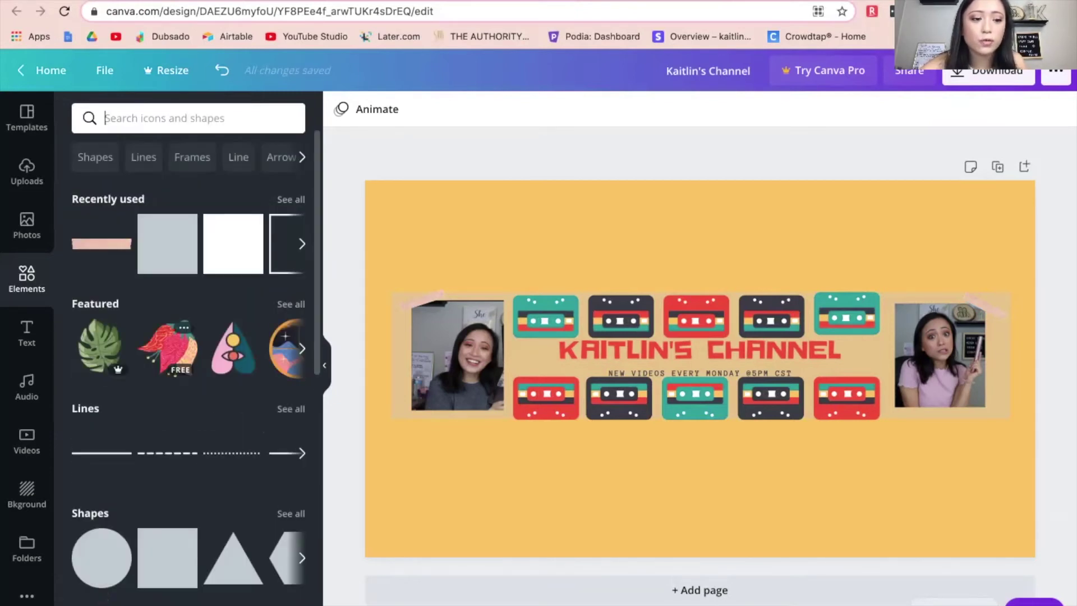
click(302, 157)
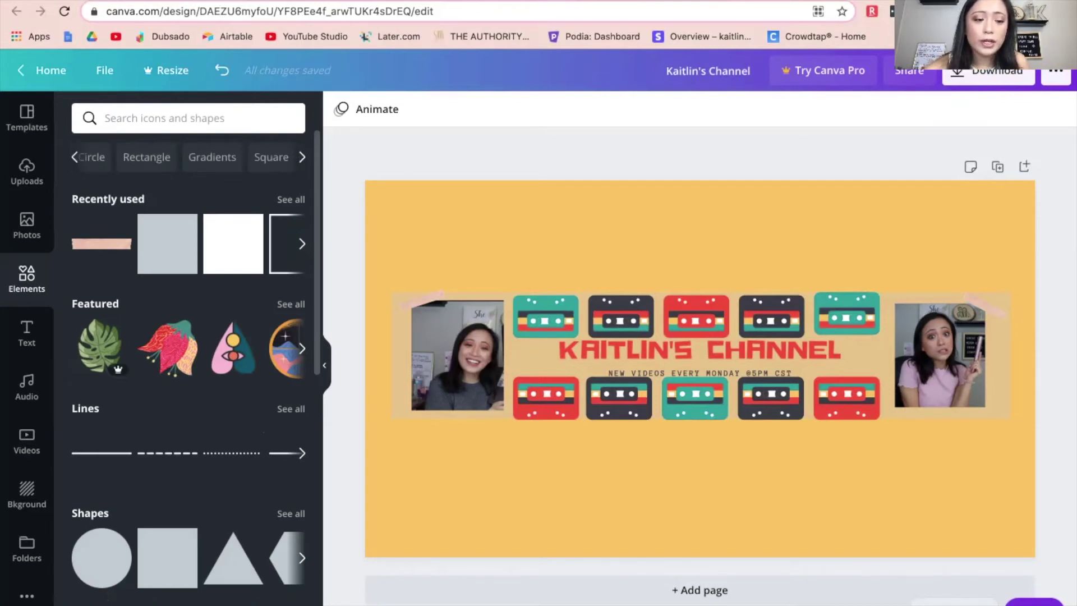
click(301, 157)
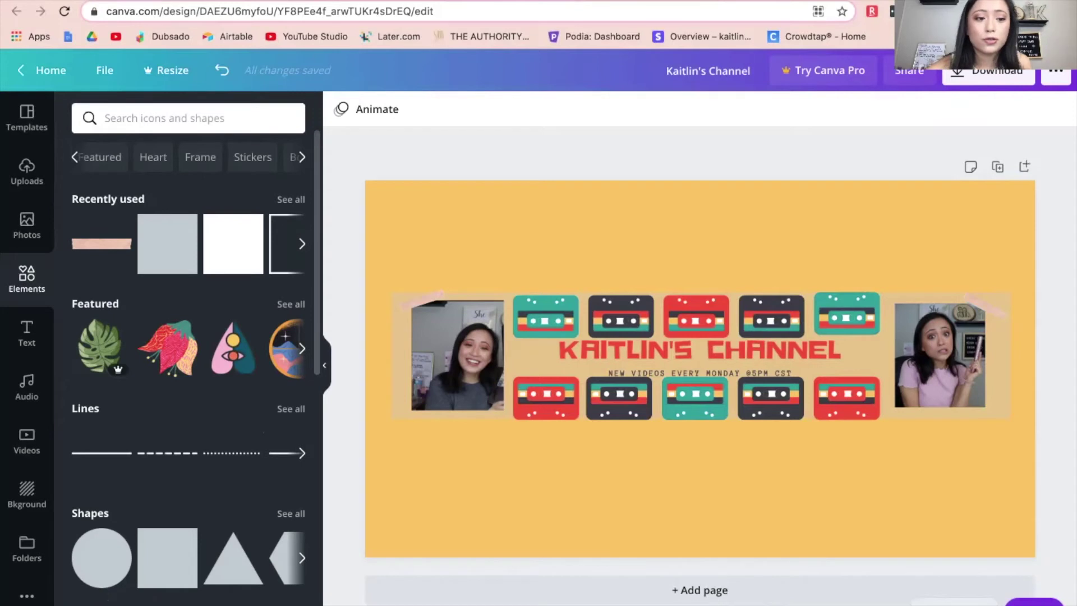
click(253, 157)
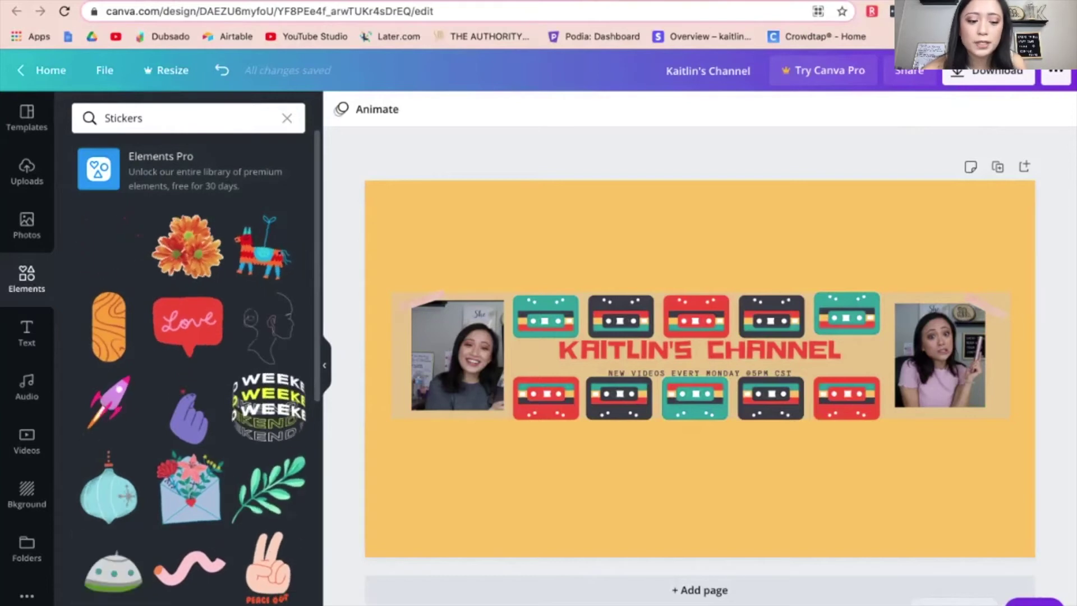
scroll(191, 437, down, 4)
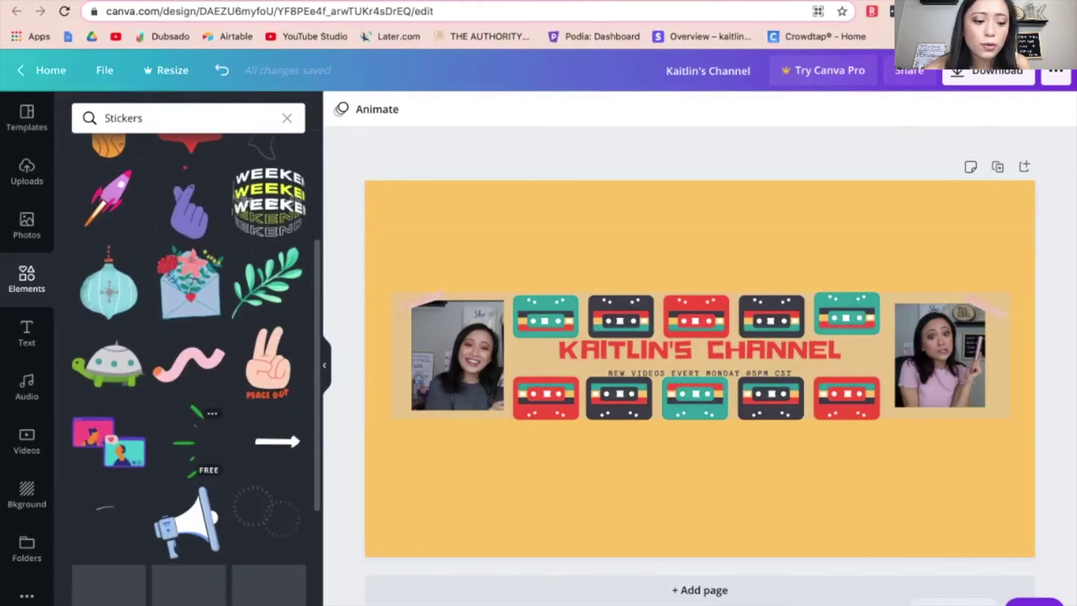
scroll(189, 364, down, 5)
scroll(188, 364, up, 10)
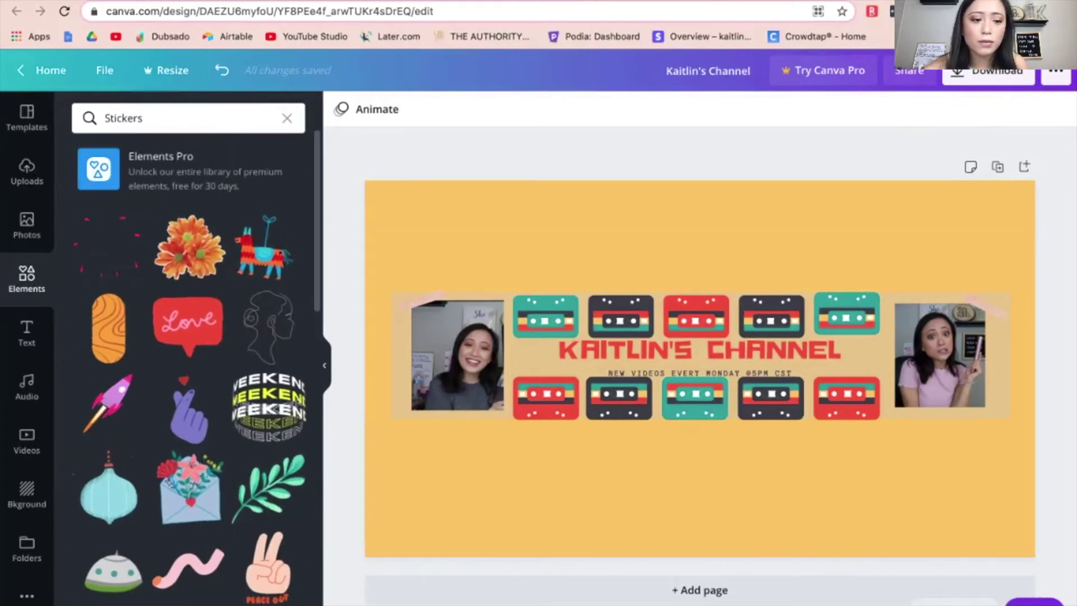
click(286, 118)
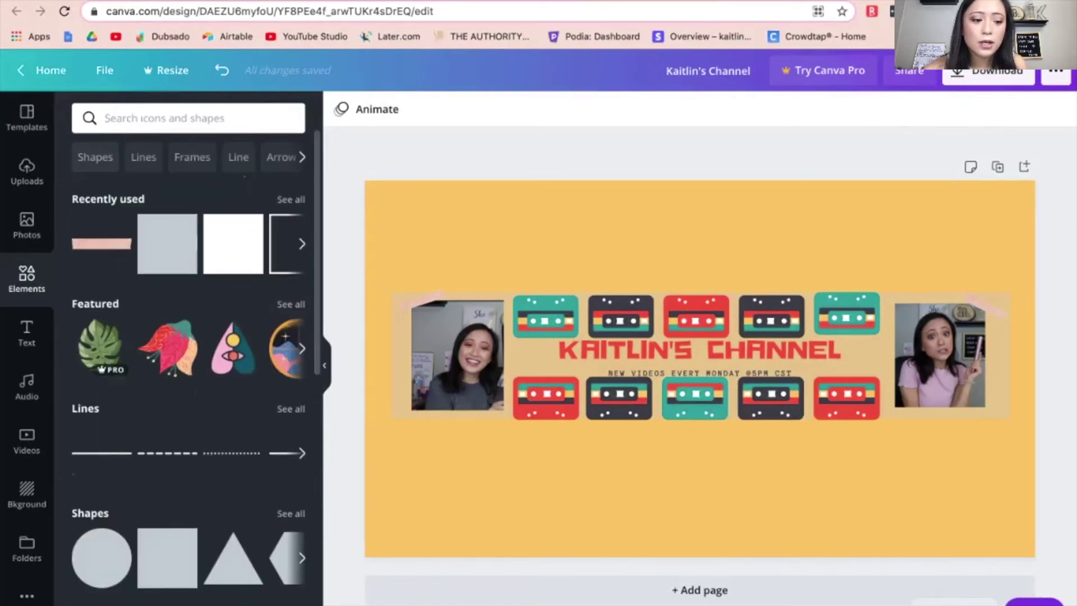
- Try the free vegetable illustration from the featured elements at a small size beside the left photo, and delete it
click(302, 349)
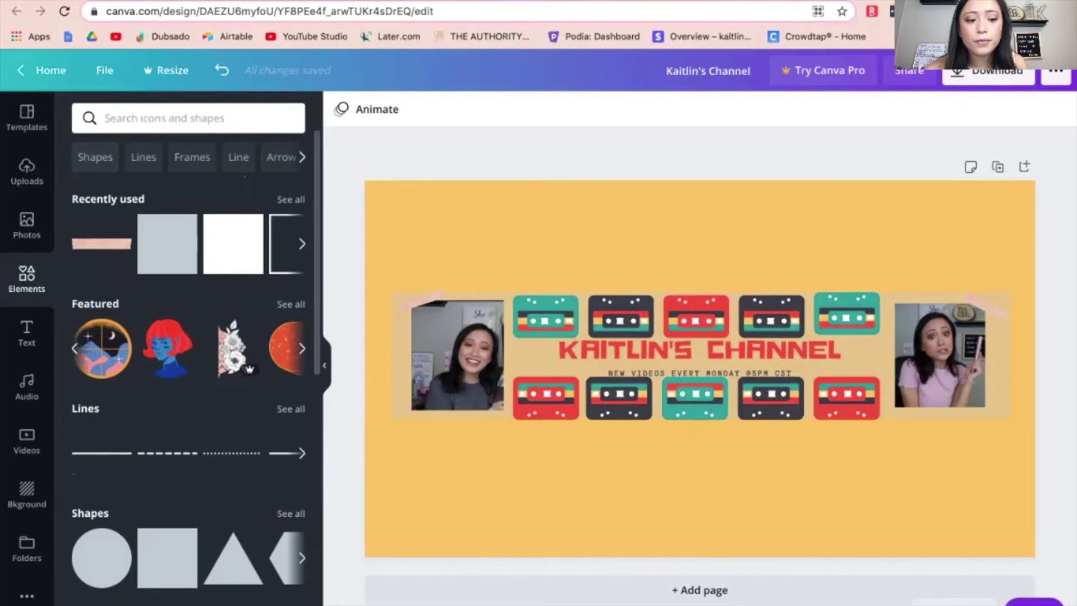
click(302, 349)
click(301, 348)
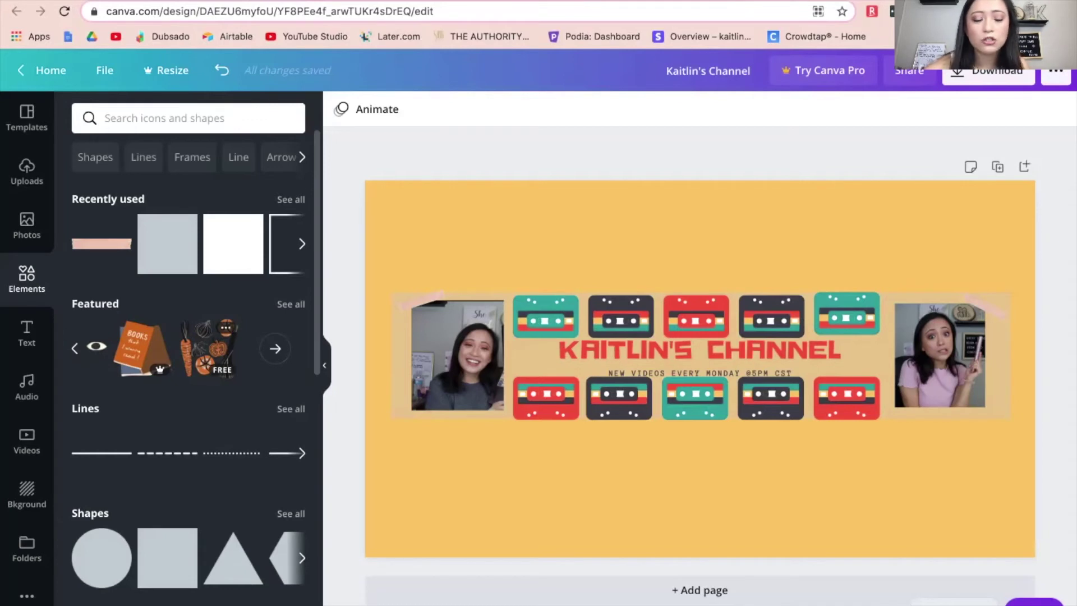
click(209, 348)
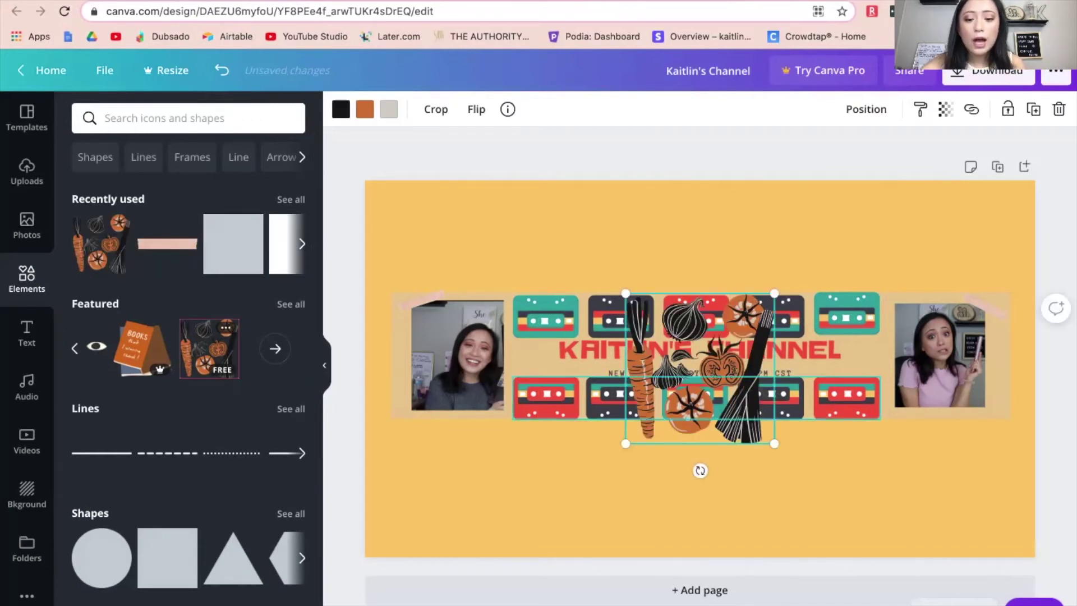
drag(774, 443, 721, 385)
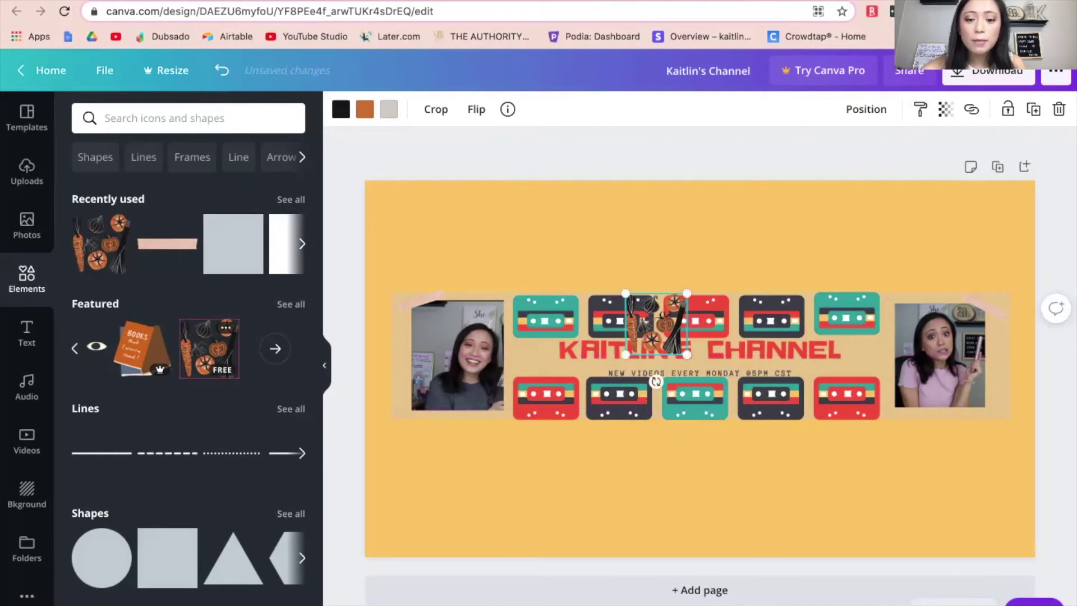
drag(685, 337, 534, 355)
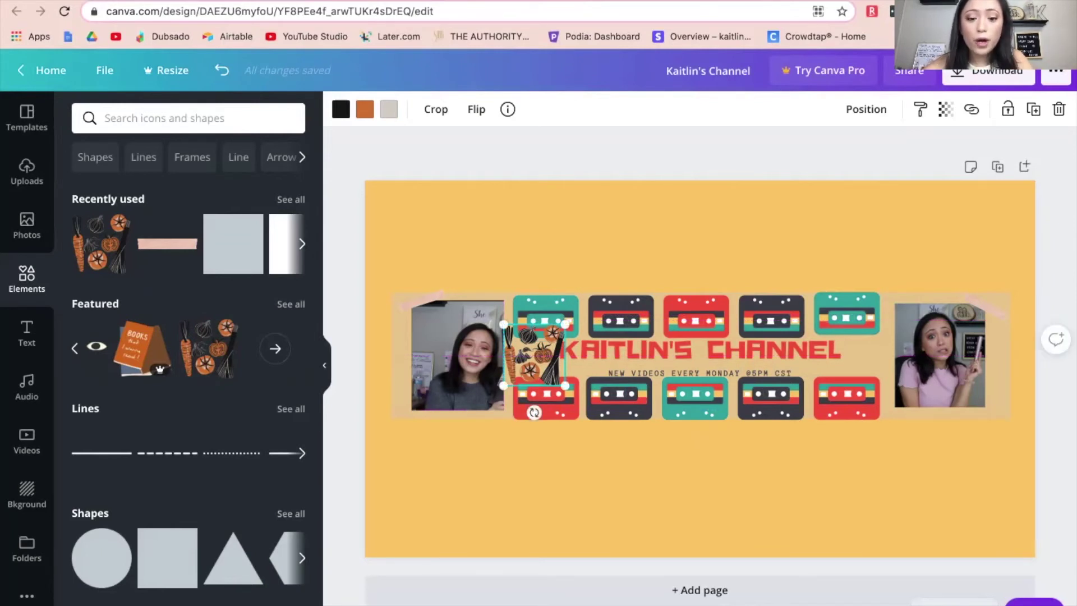
key(Delete)
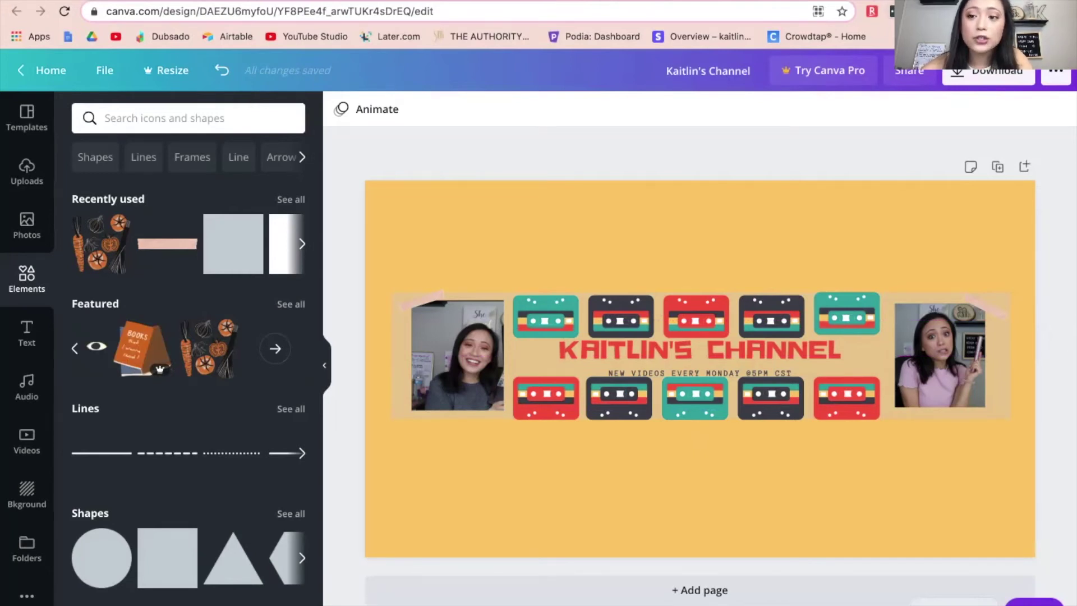
- Search Google for "elephant png" in a new browser tab
key(ctrl+t)
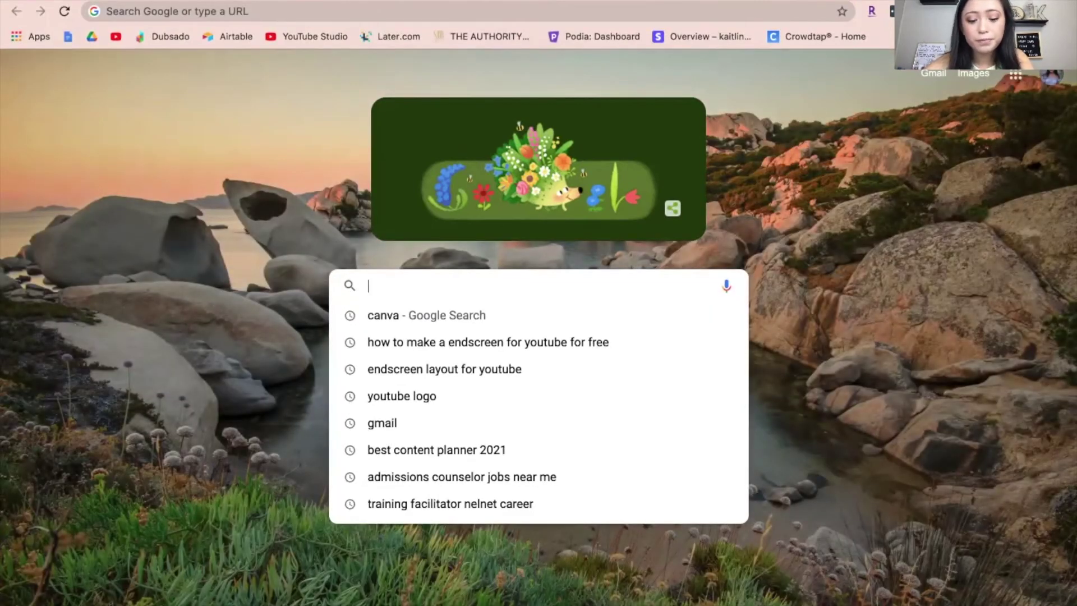
text(elepha)
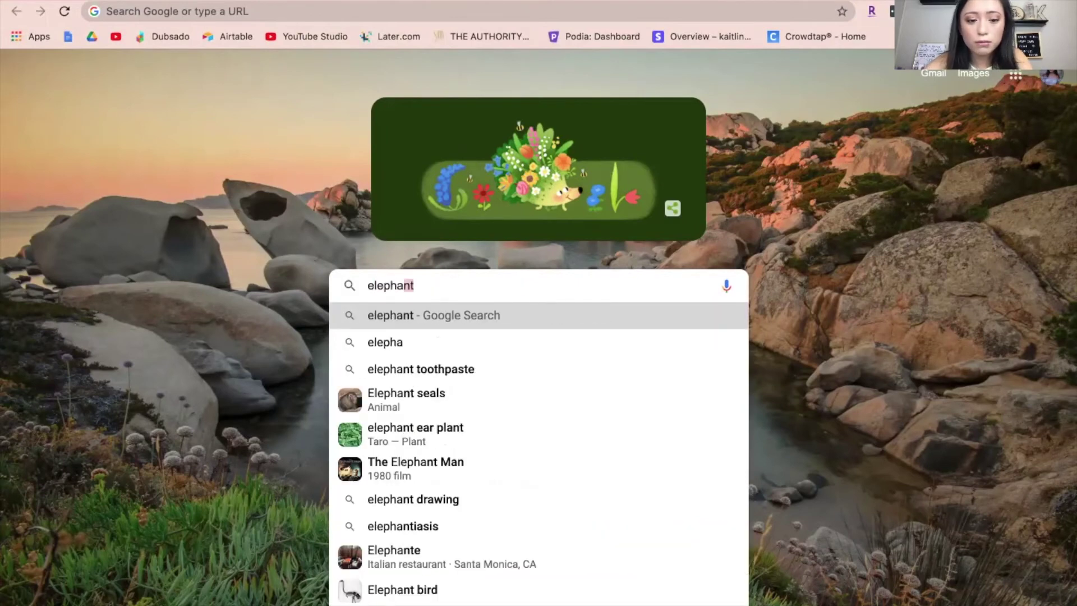
key(Return)
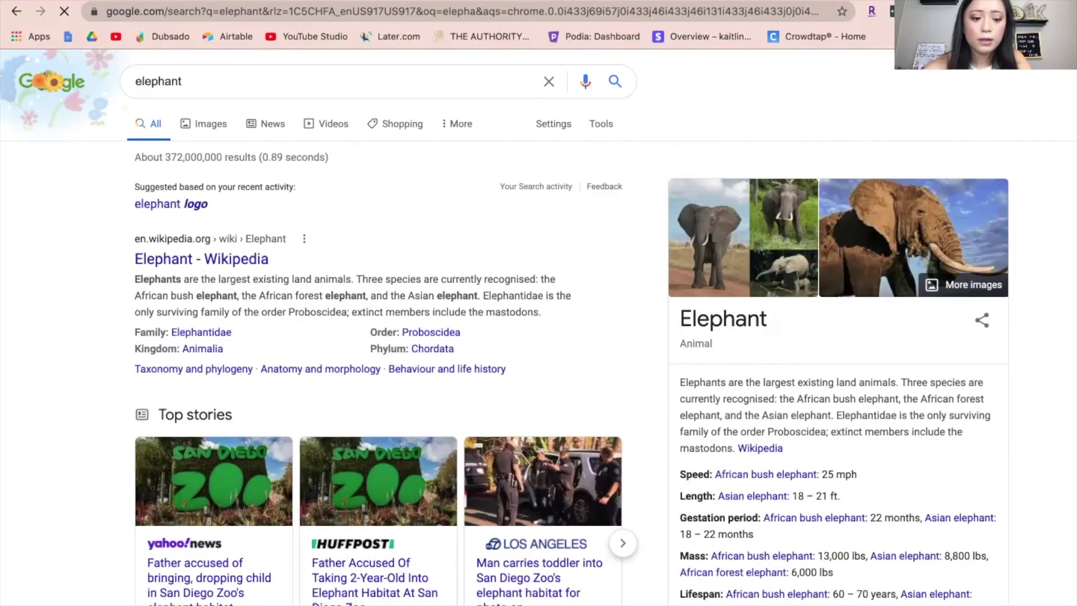
click(137, 81)
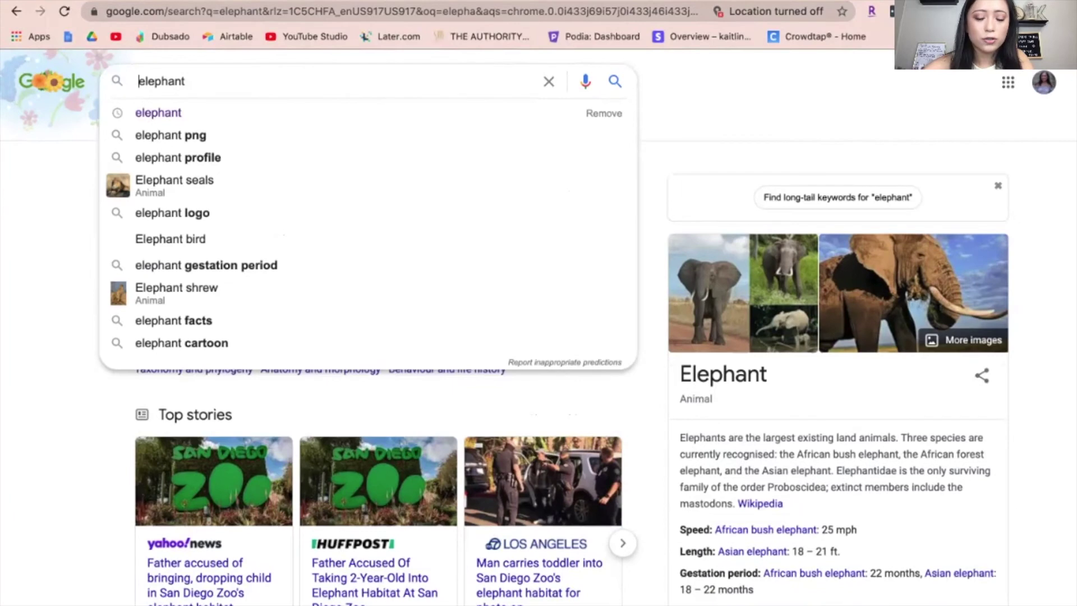
text(png)
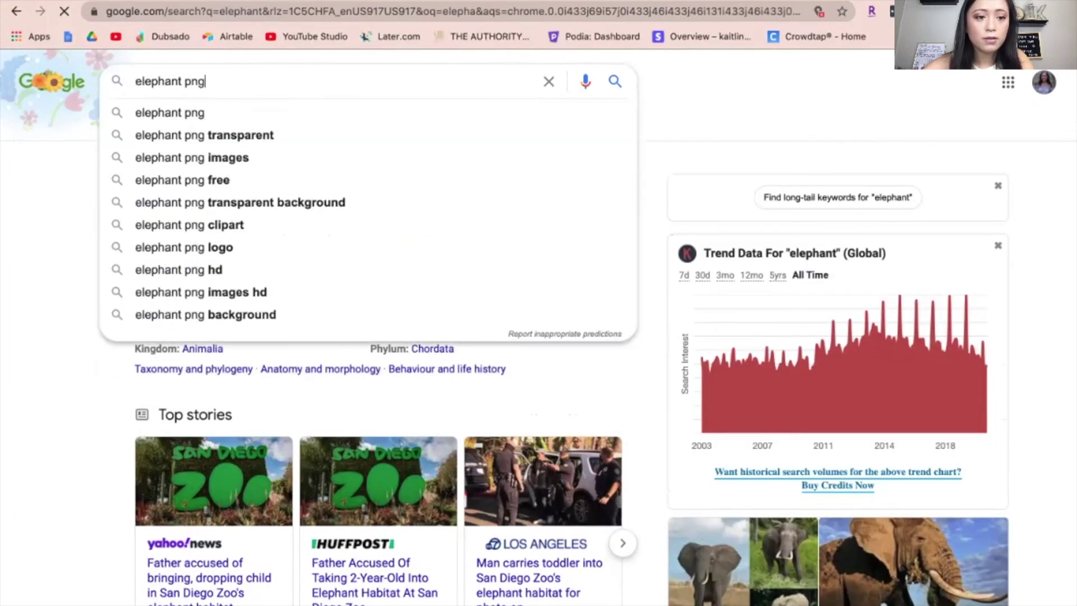
key(Return)
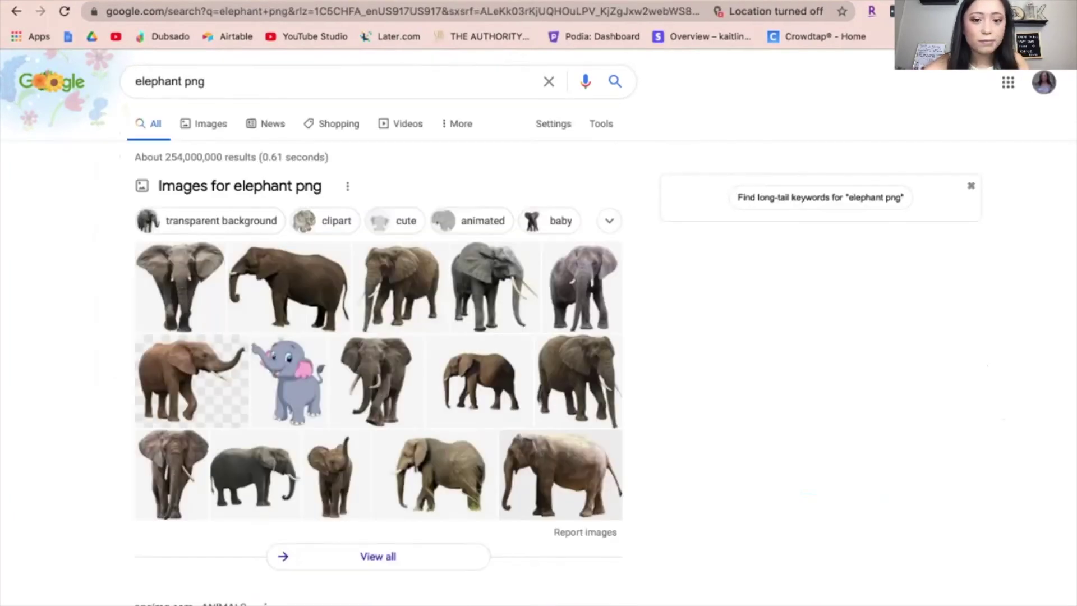
- Show the image results for the elephant search and filter their color to Transparent
click(203, 124)
click(600, 123)
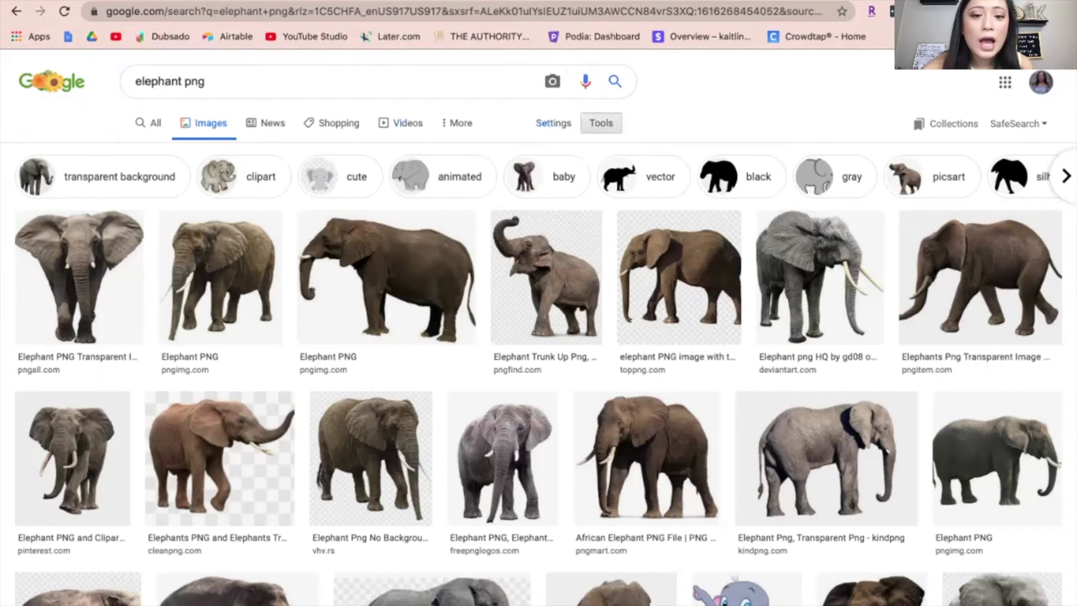
click(601, 123)
click(182, 149)
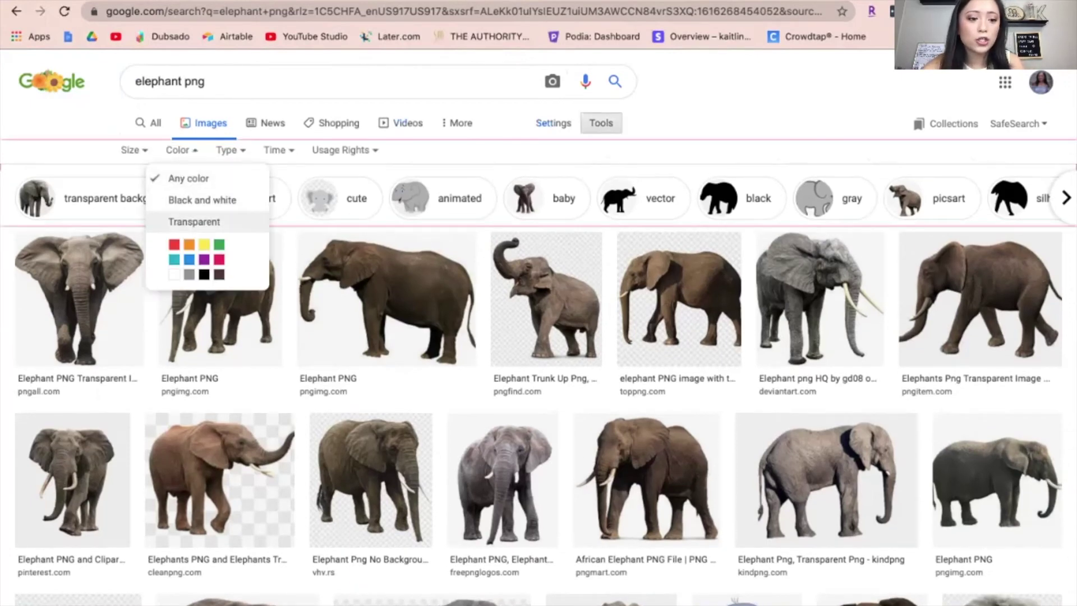
click(192, 218)
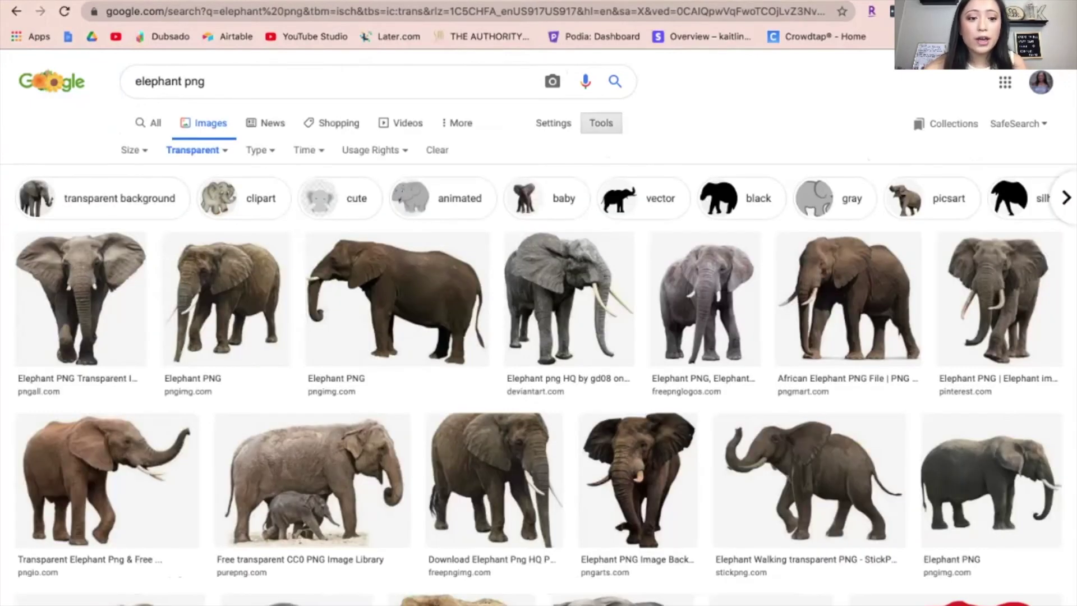
- Open the front-facing elephant image from pngall.com and bring it into the Canva banner as an upload
click(80, 298)
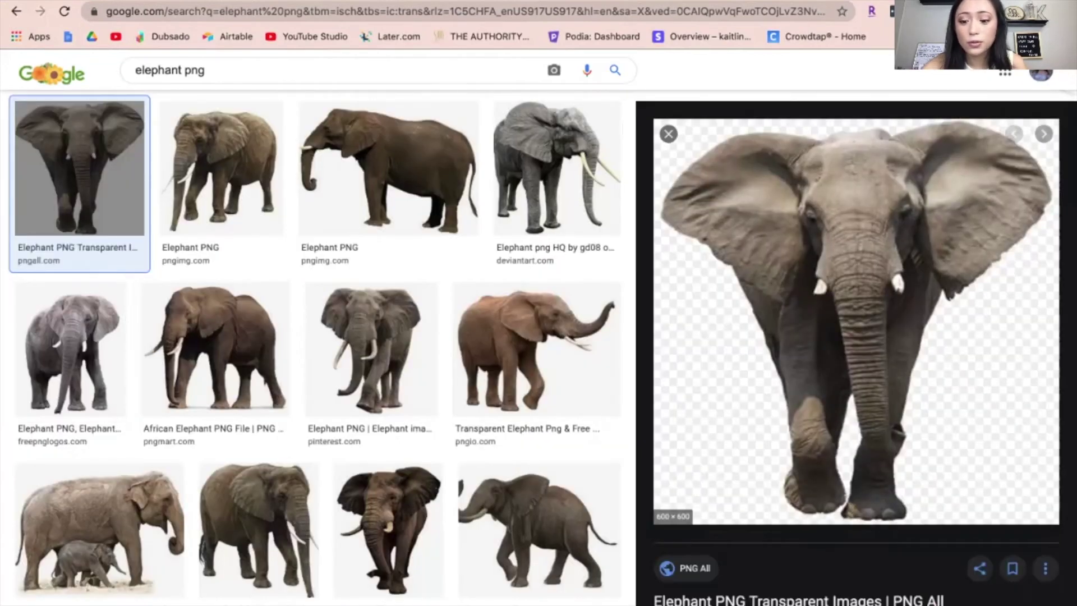
drag(855, 321, 807, 314)
drag(785, 169, 700, 368)
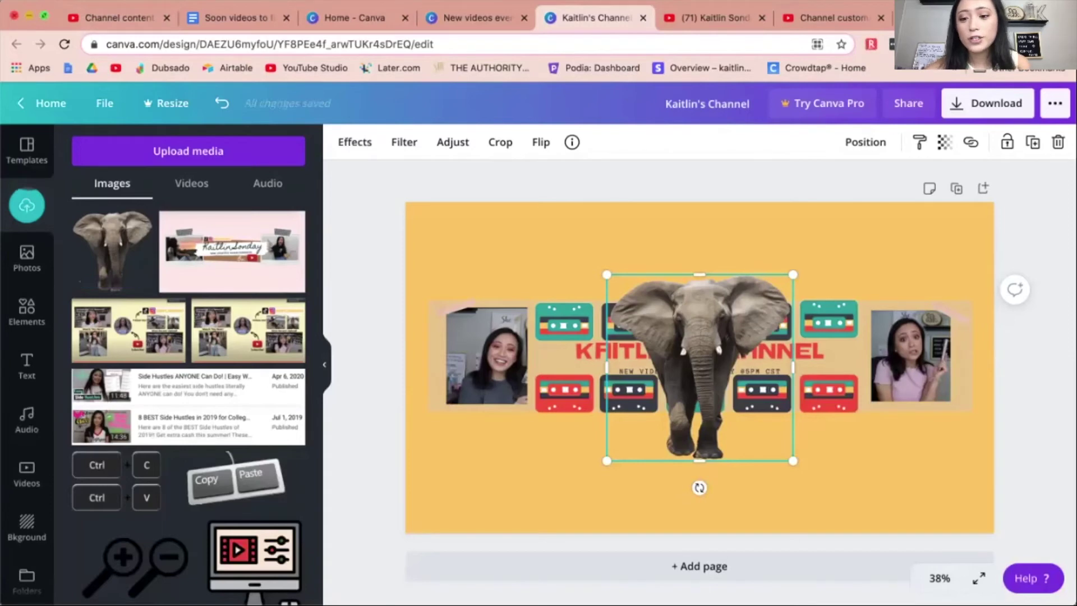
click(44, 16)
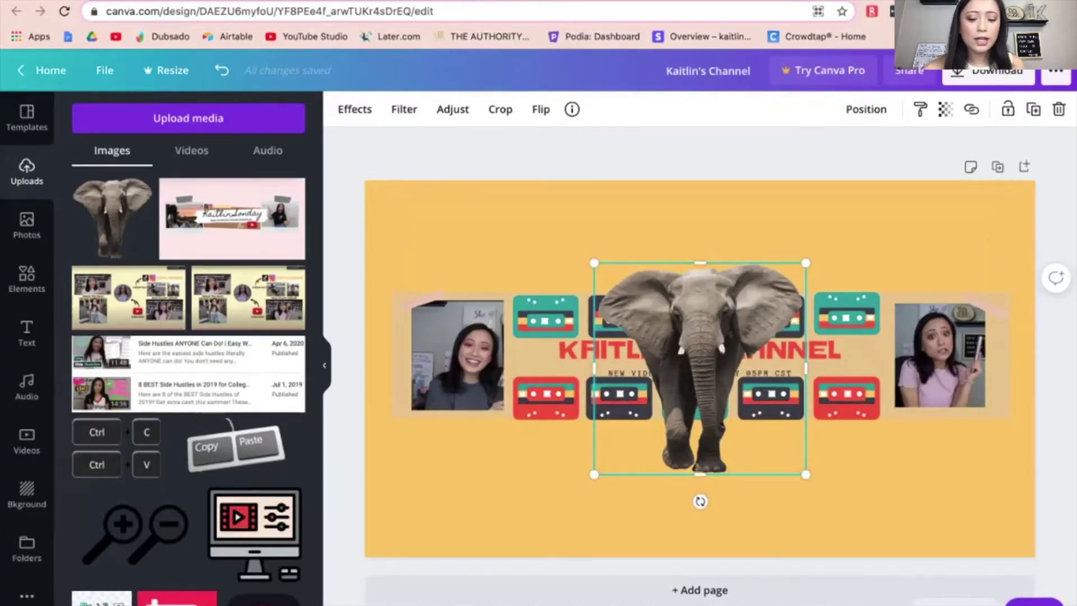
- Shrink the elephant and place it between the left photo and the start of the channel title
drag(806, 474, 673, 341)
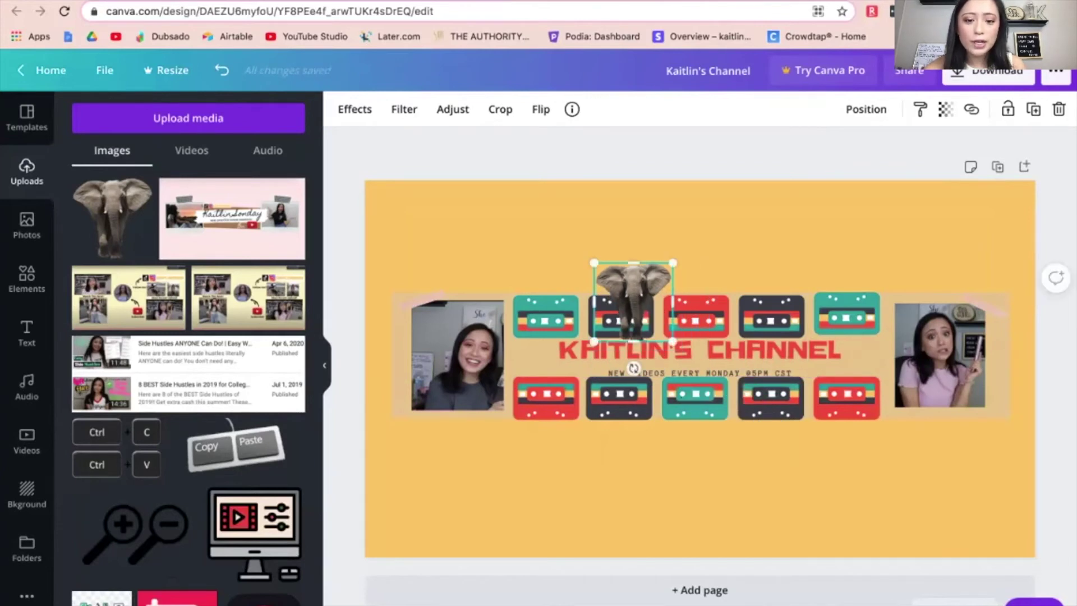
drag(632, 308, 475, 258)
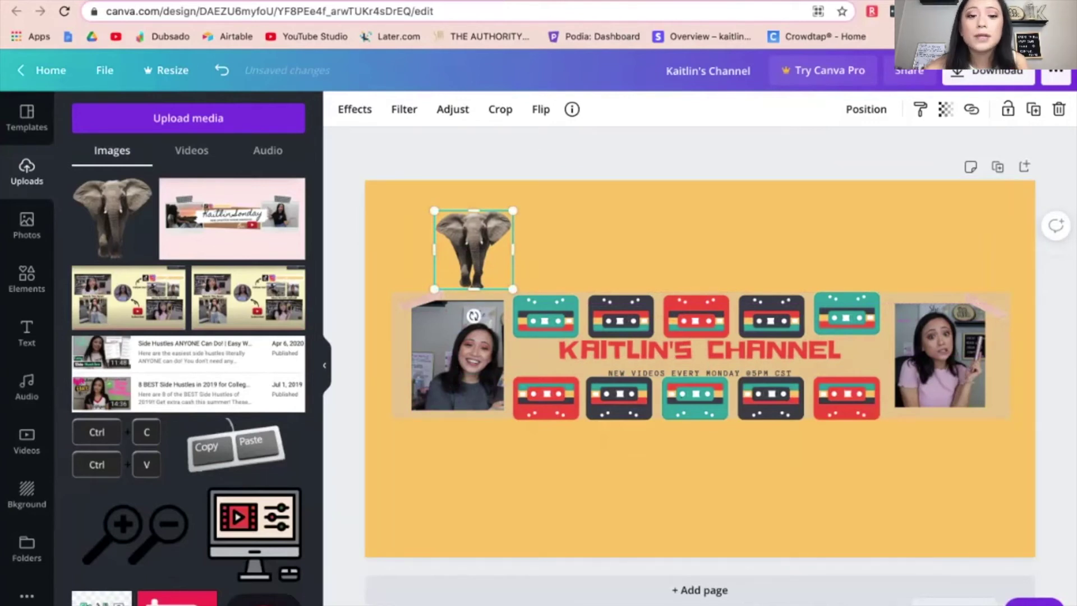
drag(476, 258, 526, 376)
drag(563, 406, 527, 354)
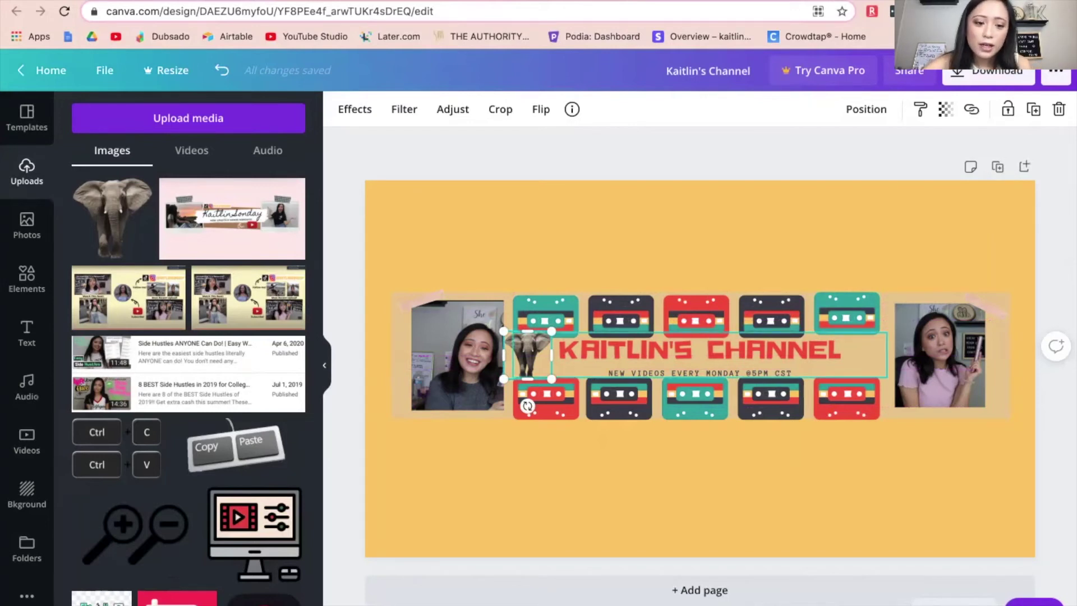
- Add the uploaded red Subscribe button image, shrunk and tilted clockwise, between the channel title and the right photo
scroll(189, 381, down, 5)
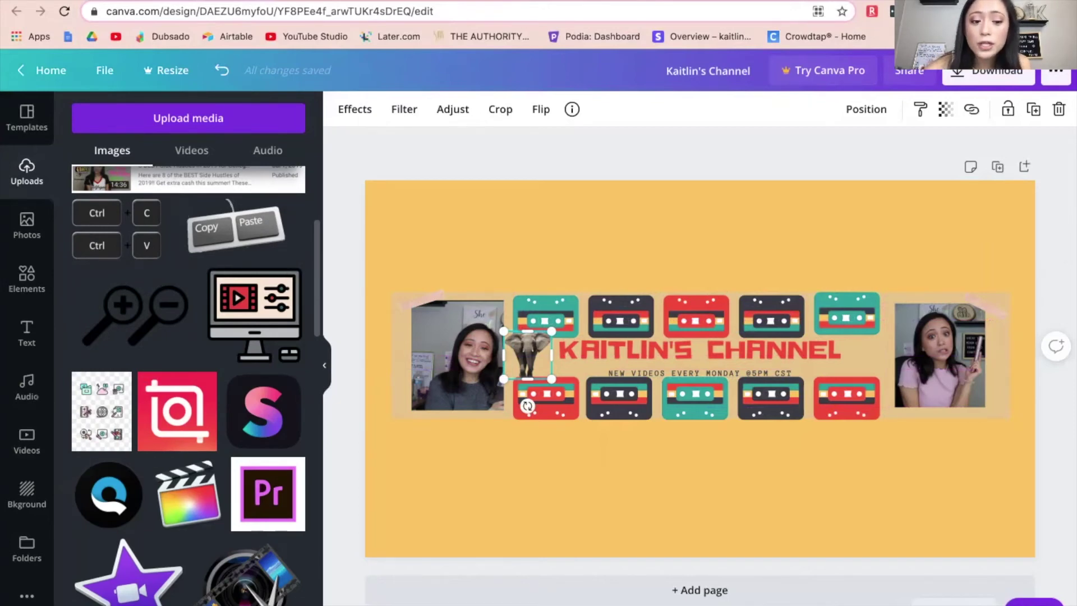
scroll(189, 385, down, 15)
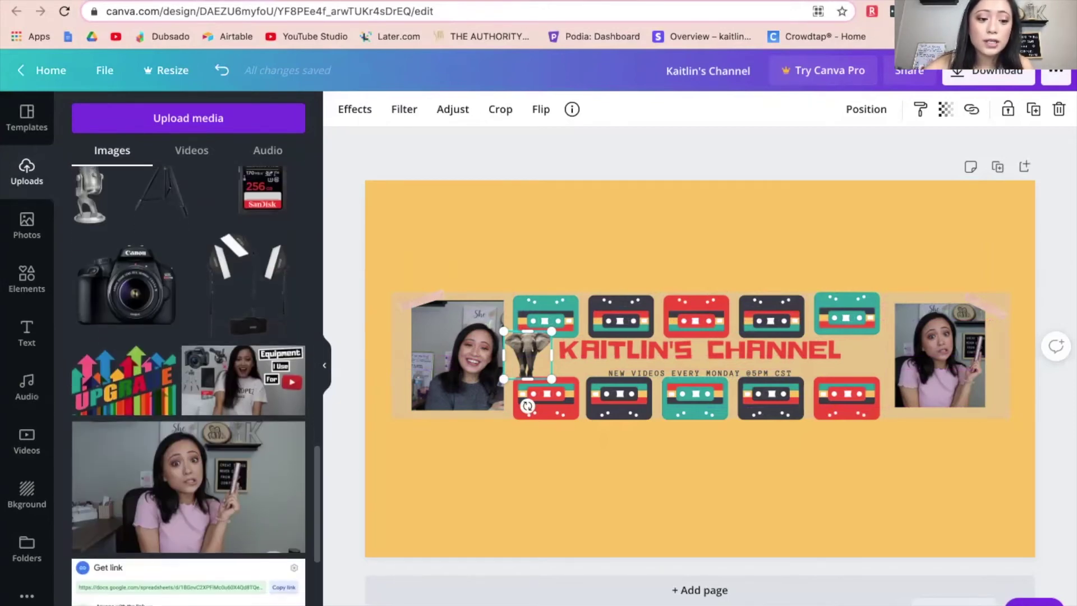
scroll(189, 385, down, 20)
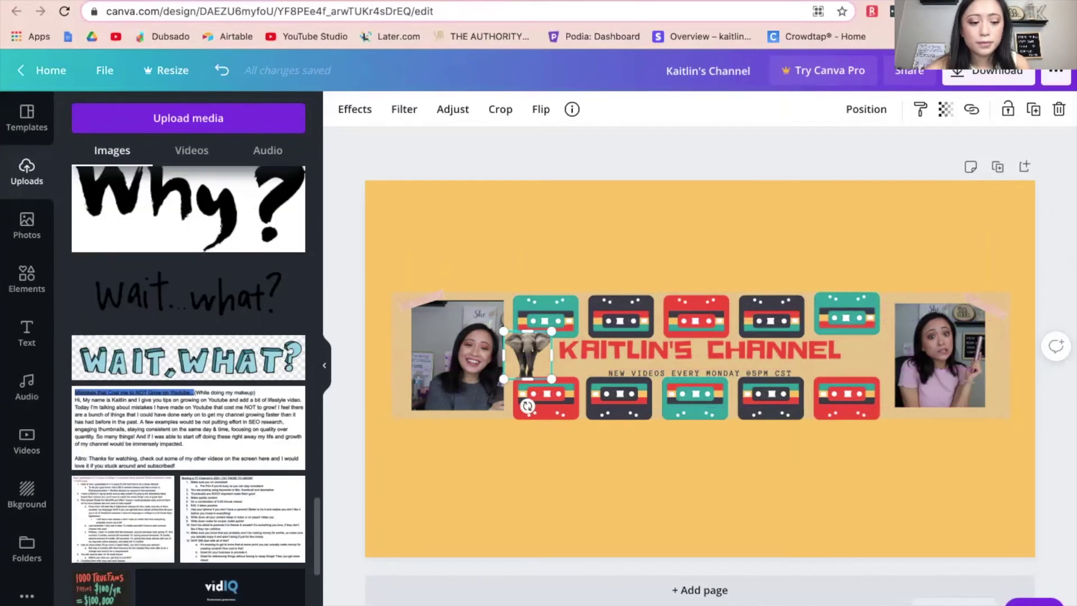
scroll(189, 385, down, 20)
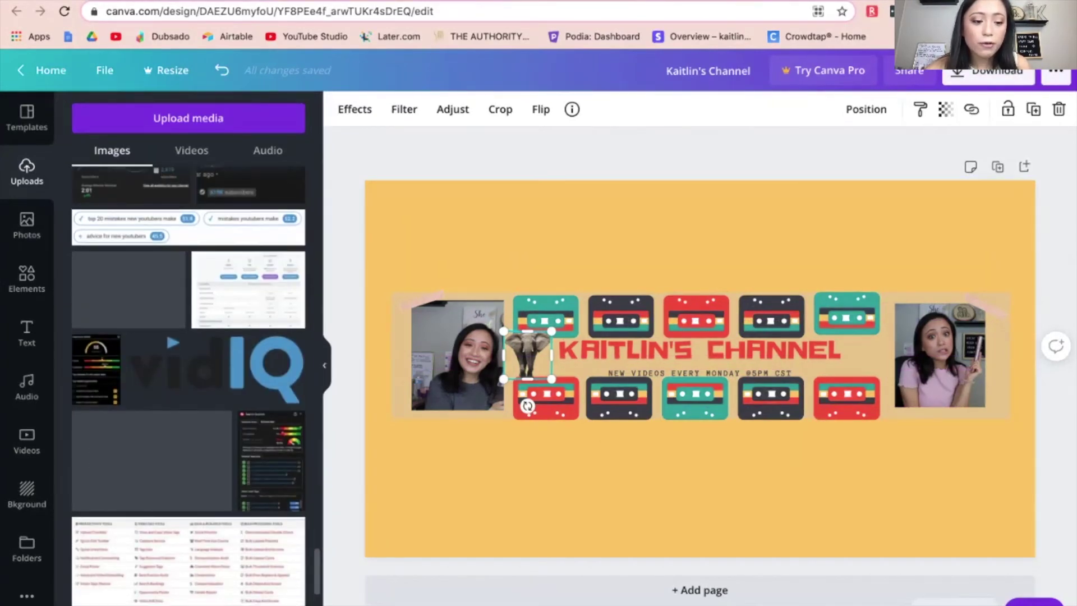
scroll(189, 386, down, 20)
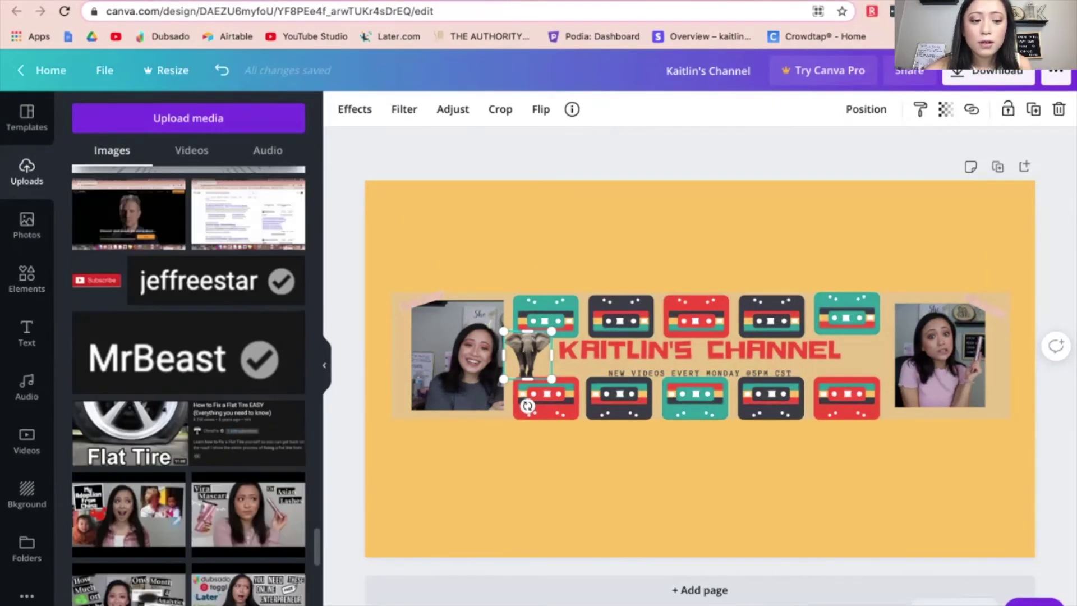
scroll(96, 561, up, 5)
click(96, 583)
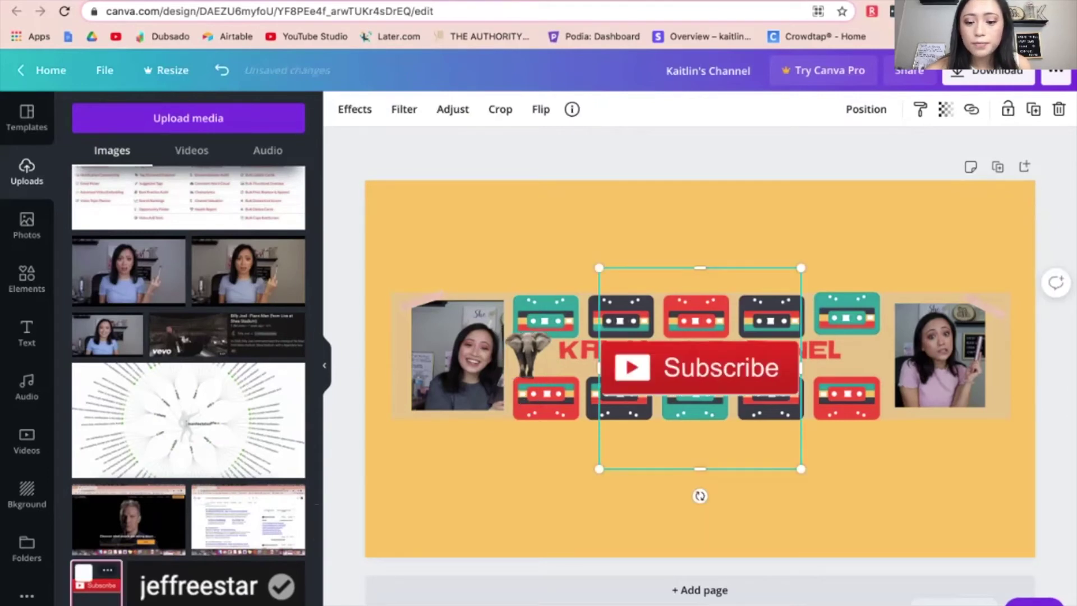
drag(801, 468, 871, 356)
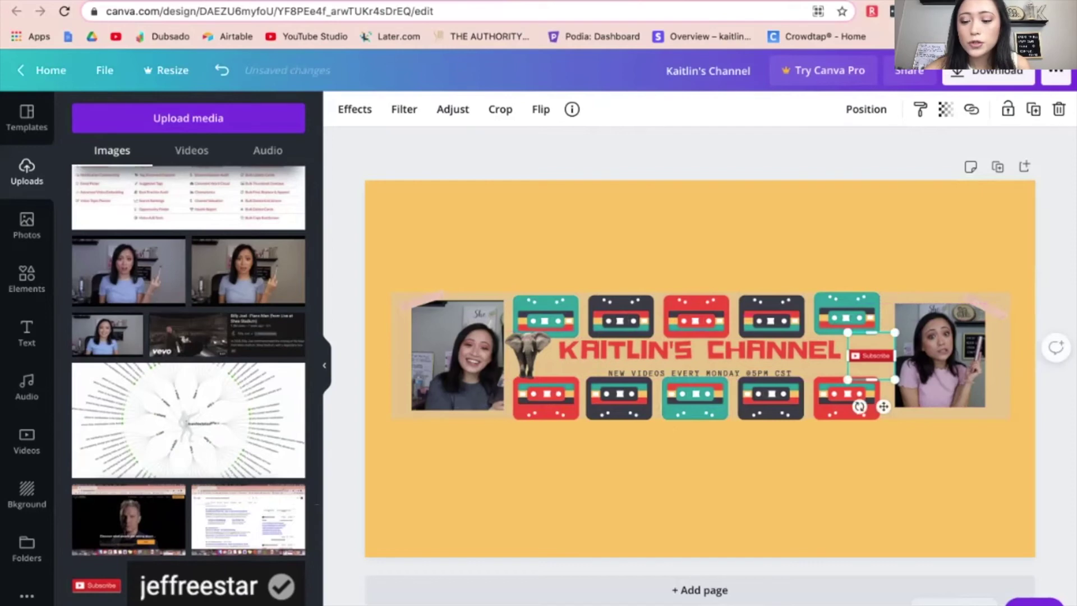
drag(859, 407, 847, 402)
- Look through the rest of the uploaded images for further graphics to use on the banner
scroll(188, 315, down, 2)
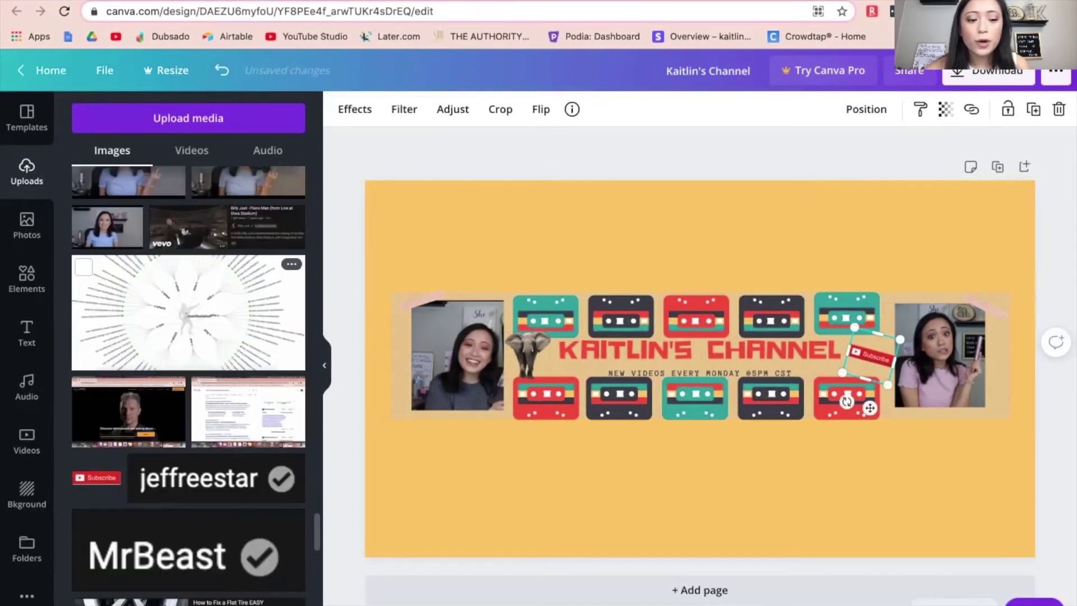
scroll(188, 336, down, 1)
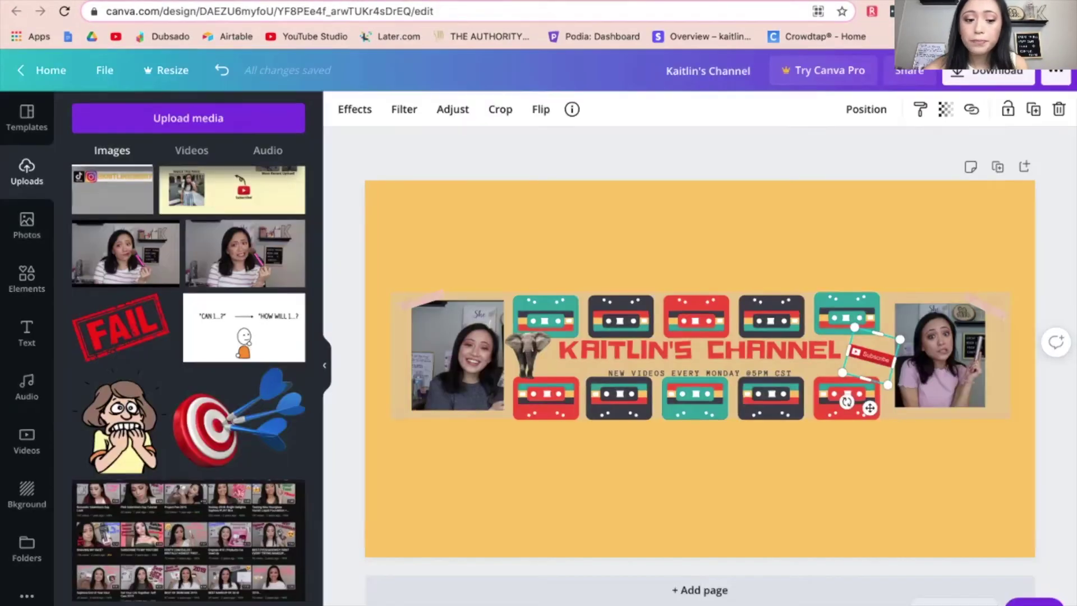
scroll(189, 381, down, 5)
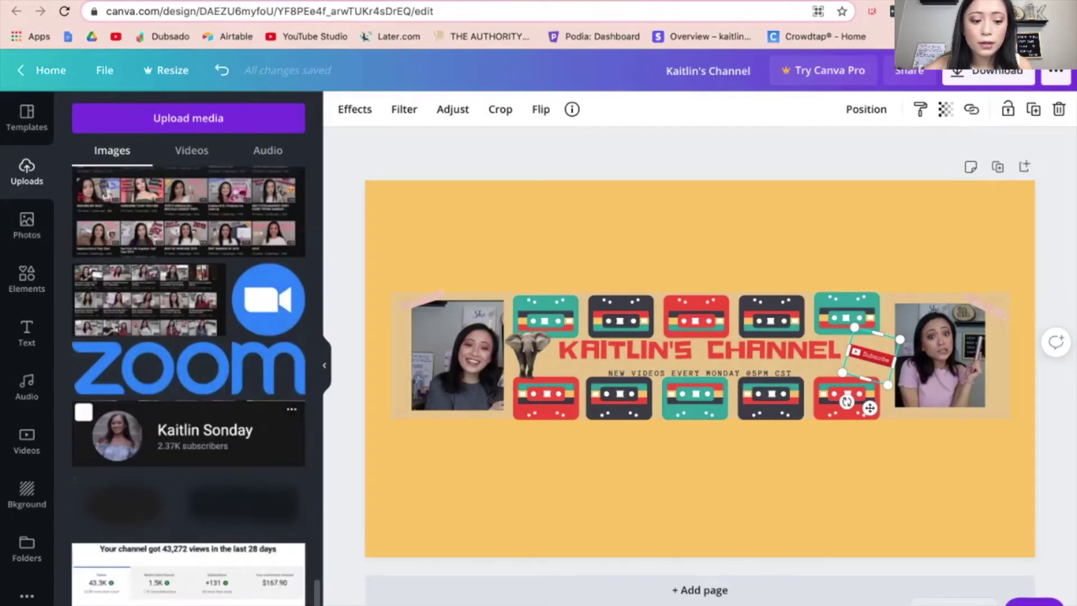
scroll(189, 386, down, 10)
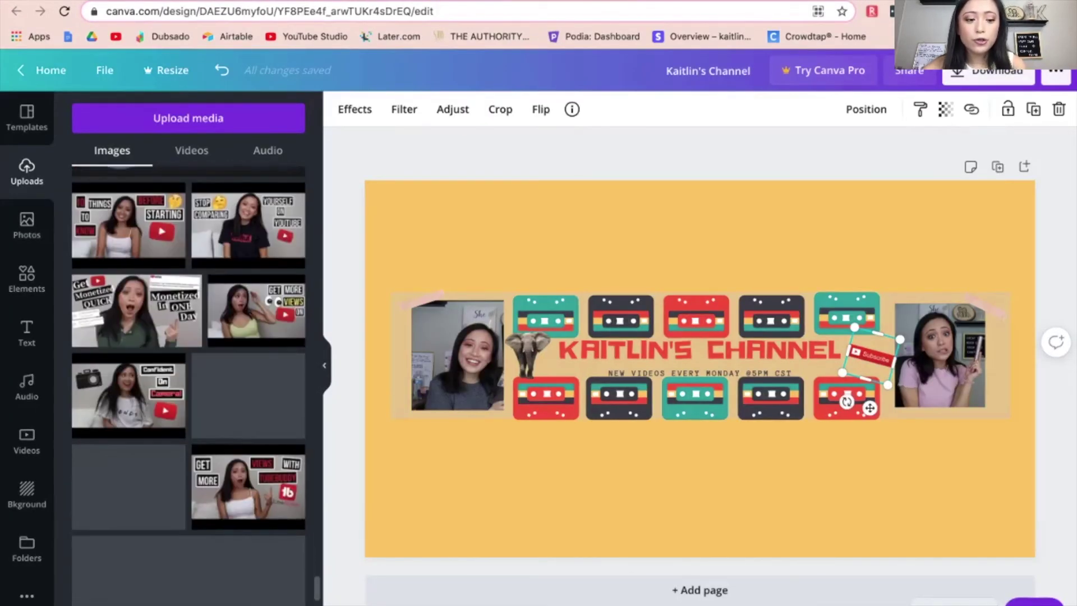
scroll(189, 385, down, 10)
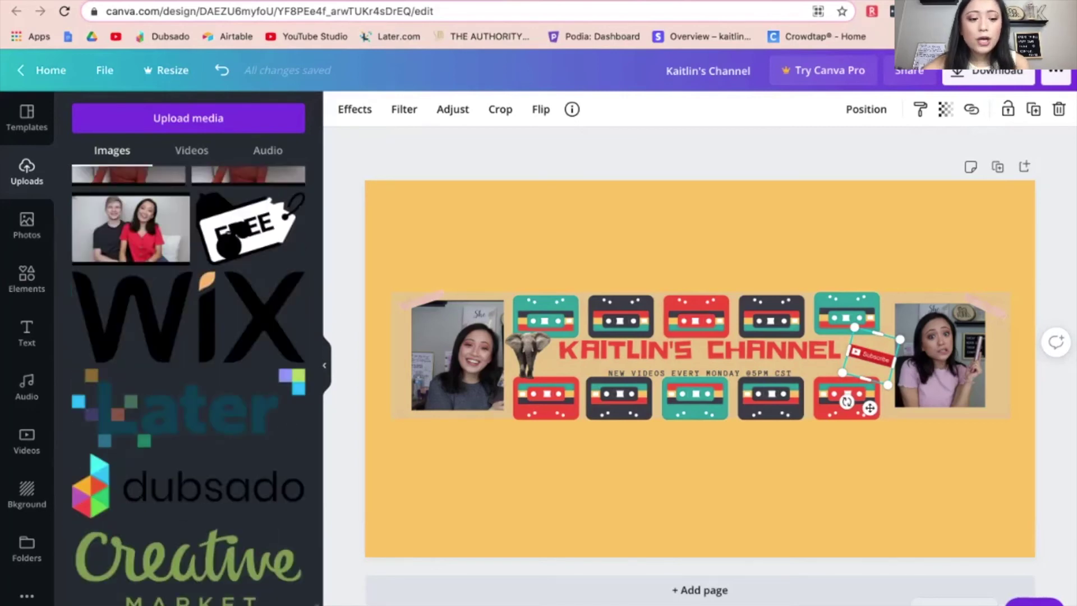
scroll(188, 385, down, 10)
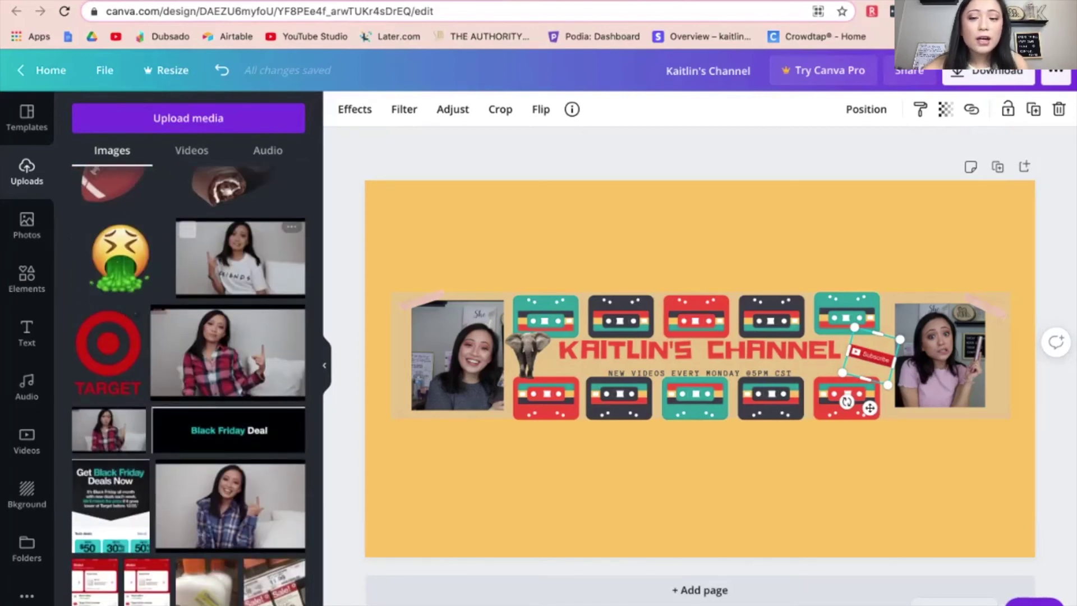
scroll(189, 386, down, 10)
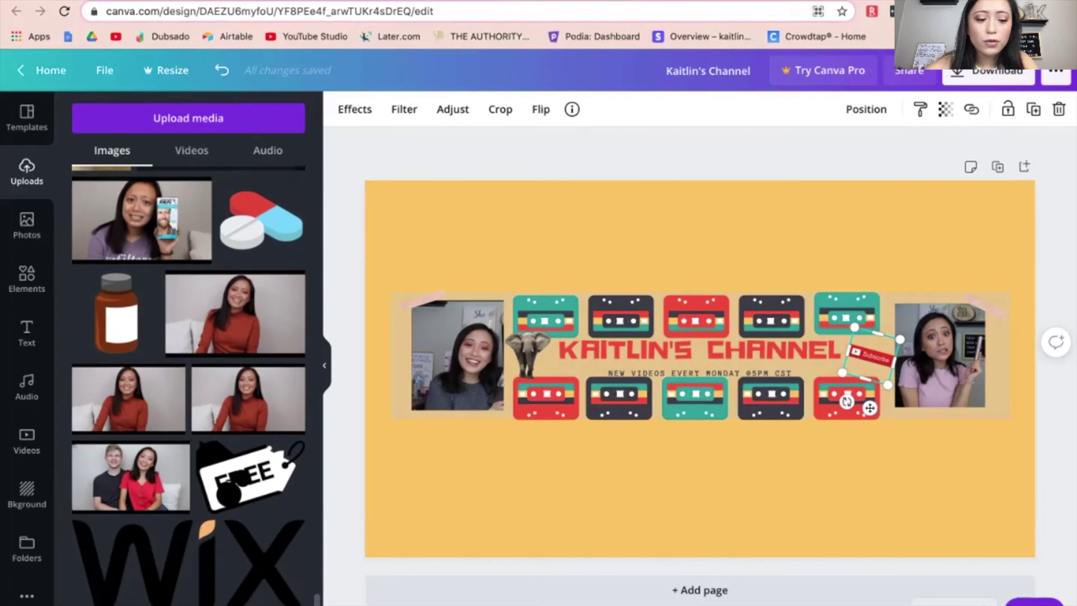
- Try the uploaded pill bottle and red-and-blue pills images on the banner one after the other, removing each
scroll(130, 505, up, 2)
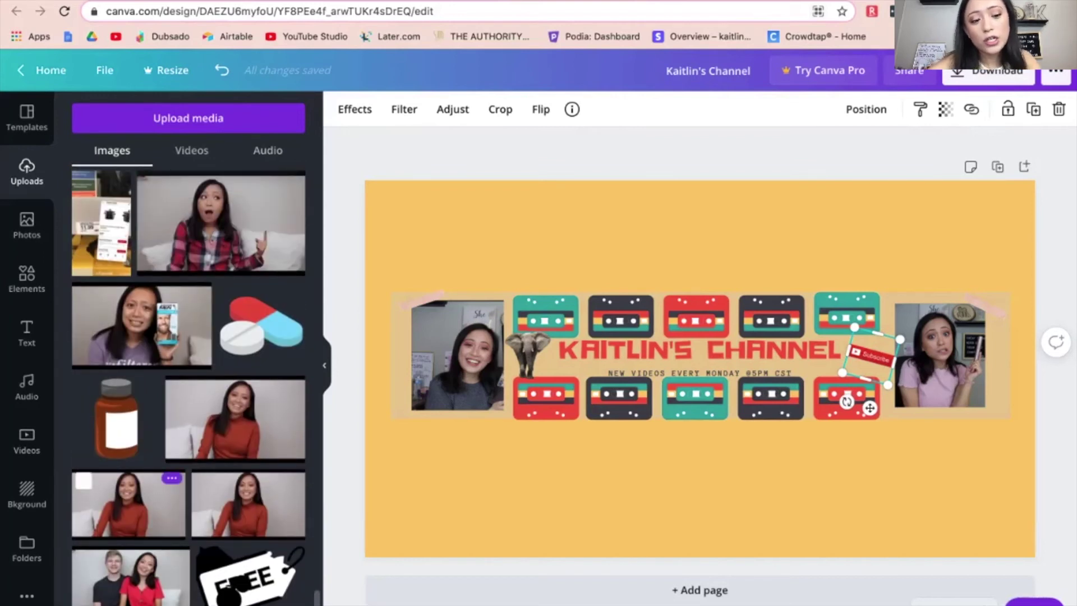
click(116, 419)
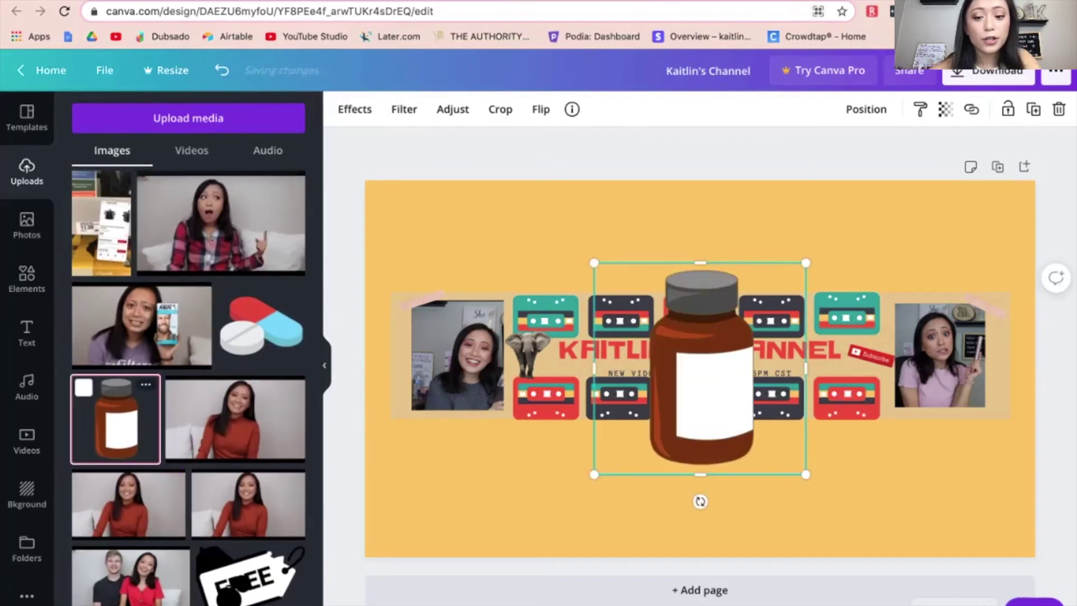
key(Delete)
click(261, 325)
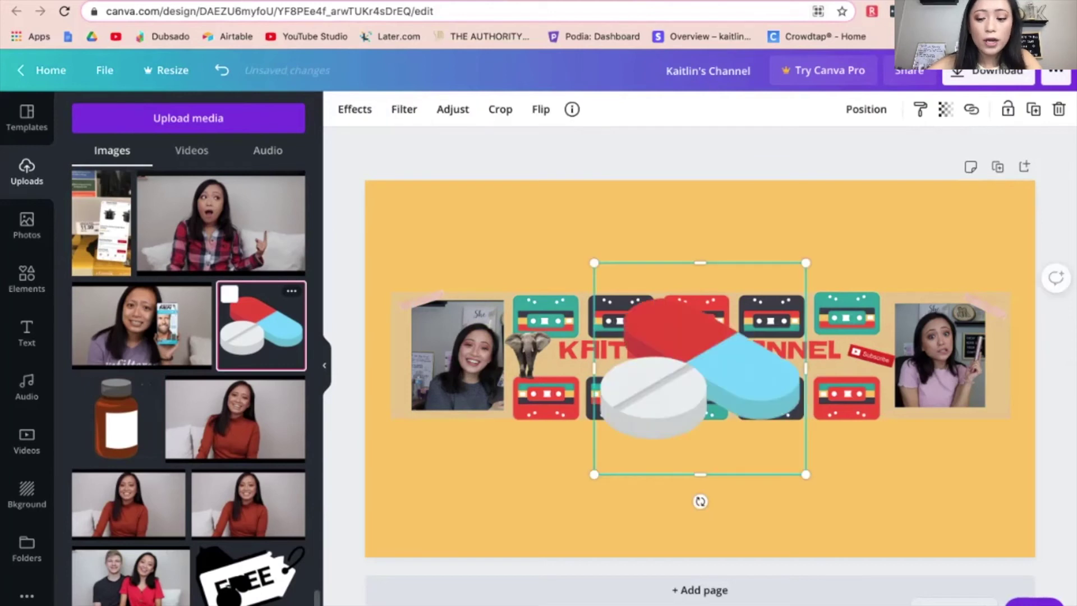
key(Delete)
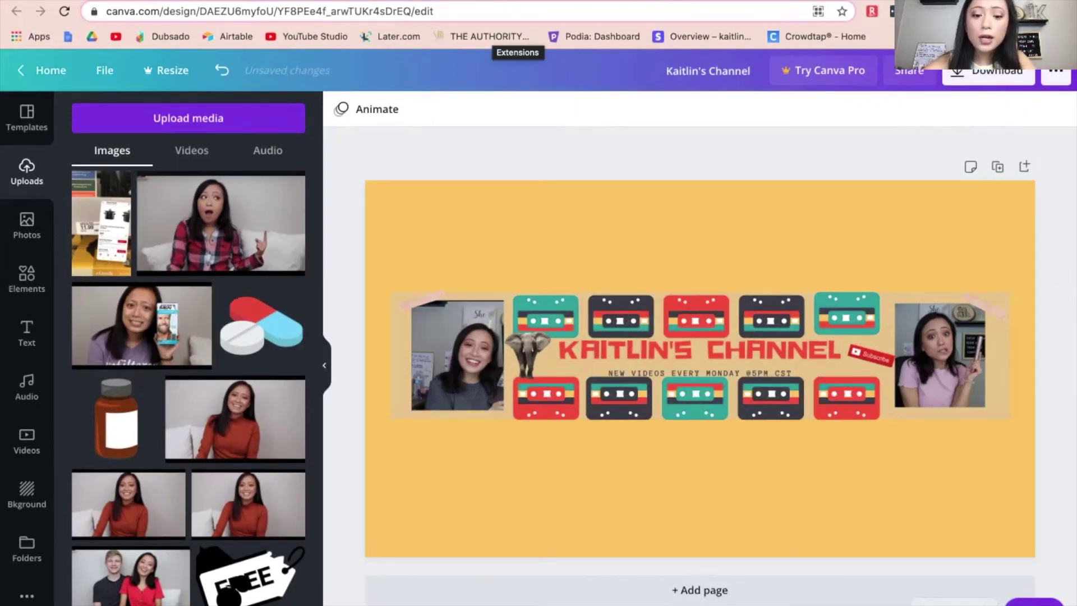
- Download the finished channel banner as a PNG and dismiss the referral message
click(989, 70)
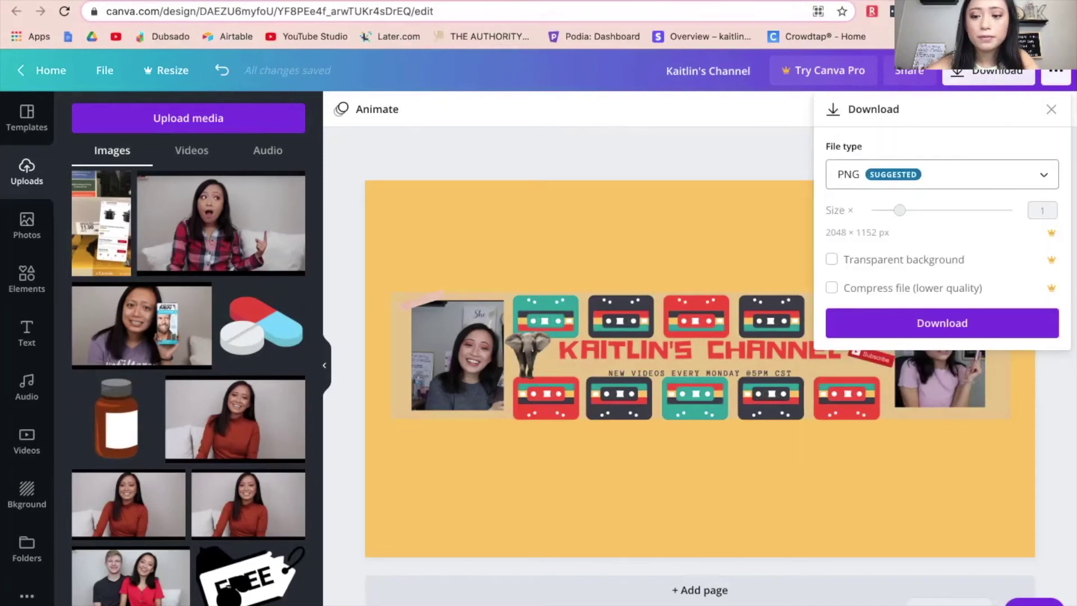
click(942, 321)
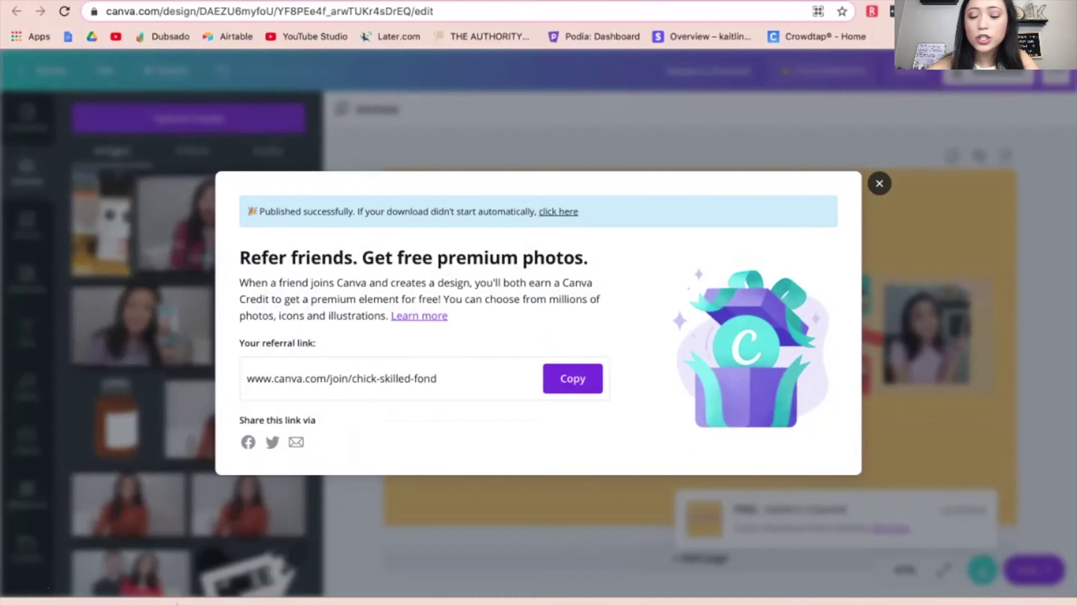
key(Escape)
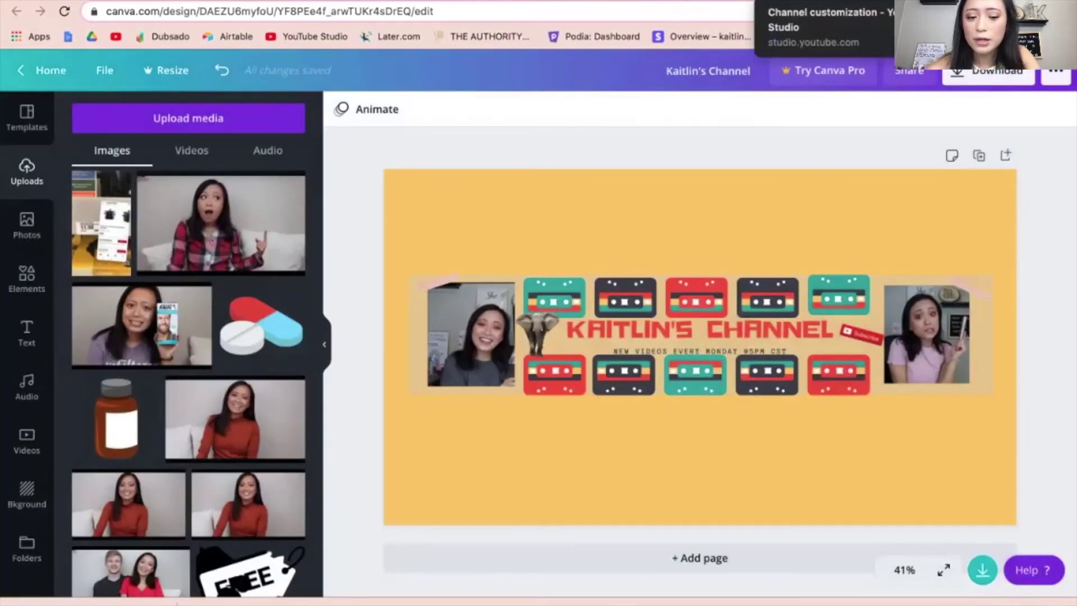
click(802, 1)
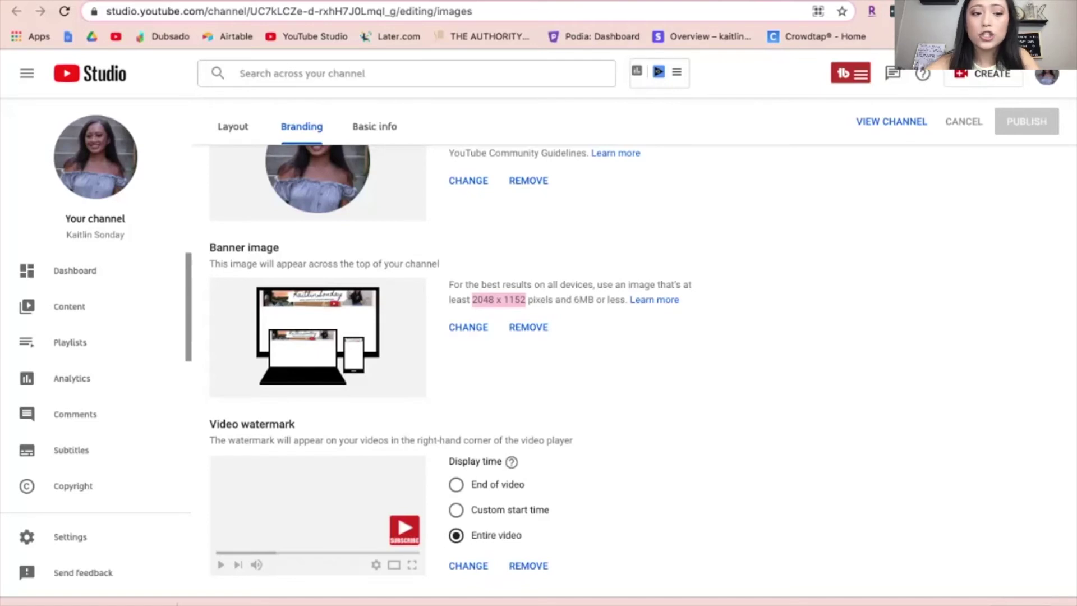
mouse_move(511, 461)
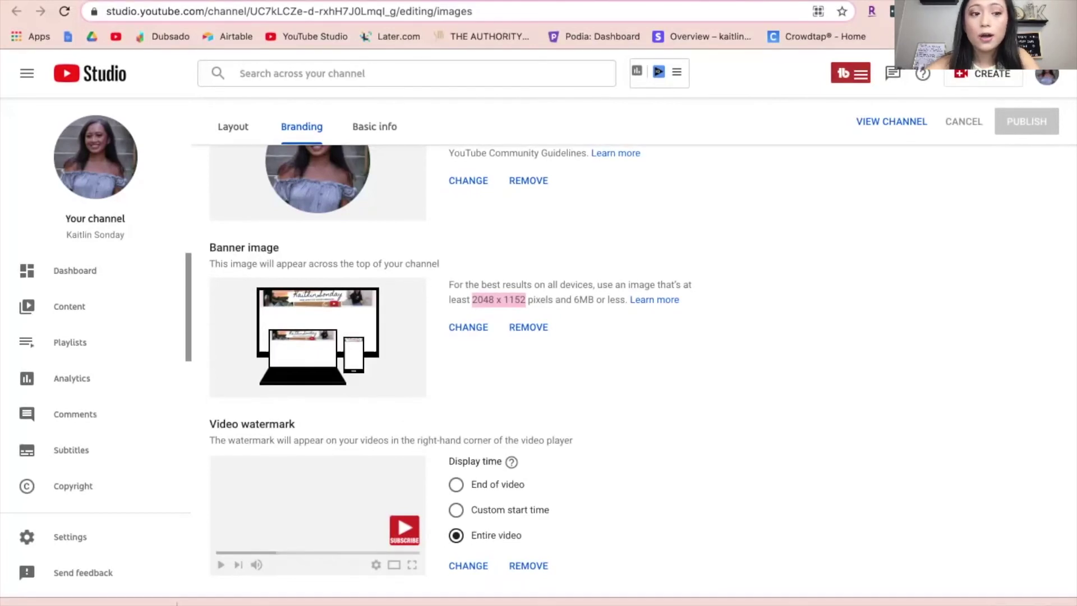
click(467, 328)
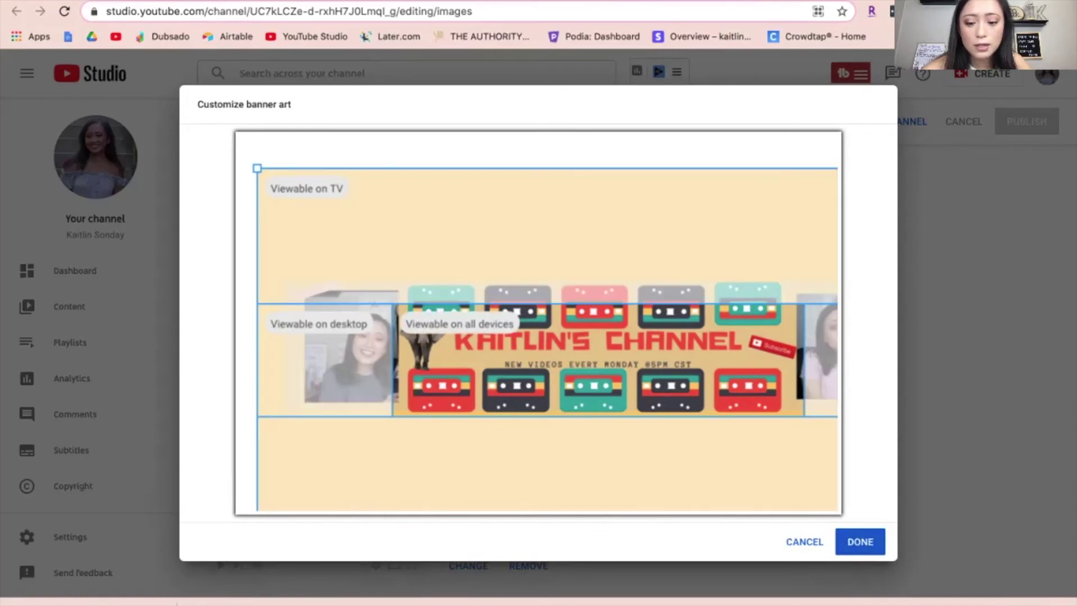
- Shrink the banner crop frame slightly, shift it around the title, elephant and Subscribe graphic, and apply the crop
scroll(538, 322, down, 2)
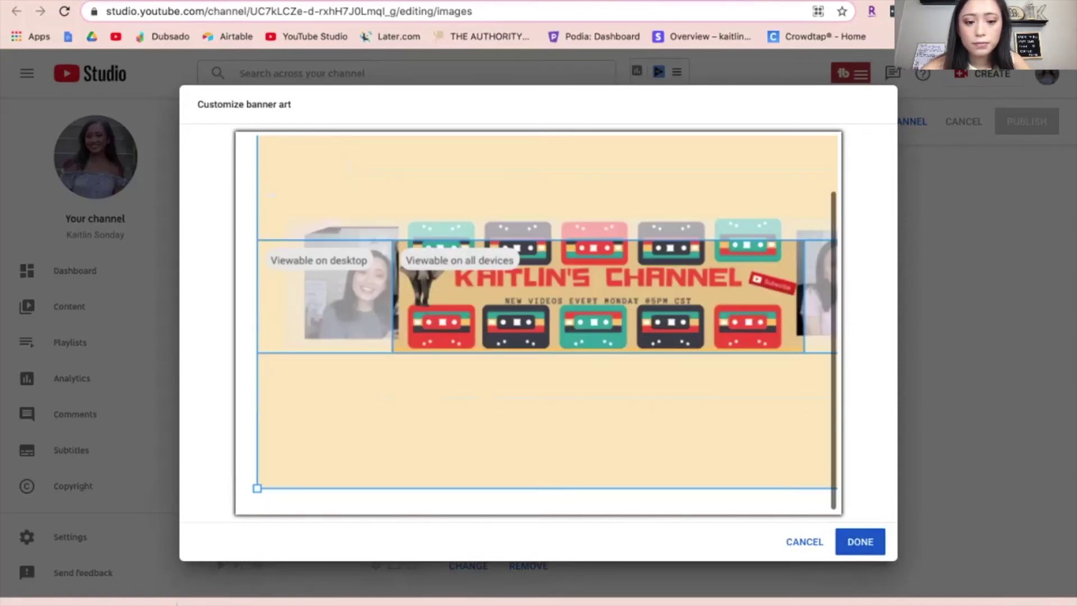
scroll(547, 322, up, 1)
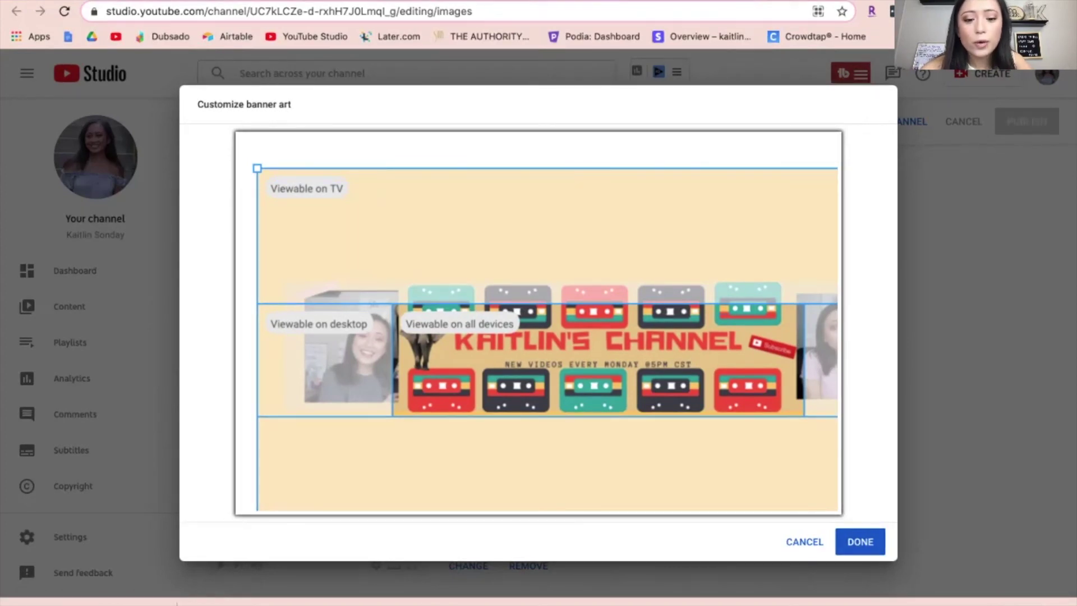
mouse_move(257, 168)
mouse_down()
mouse_move(293, 188)
mouse_move(275, 168)
mouse_up()
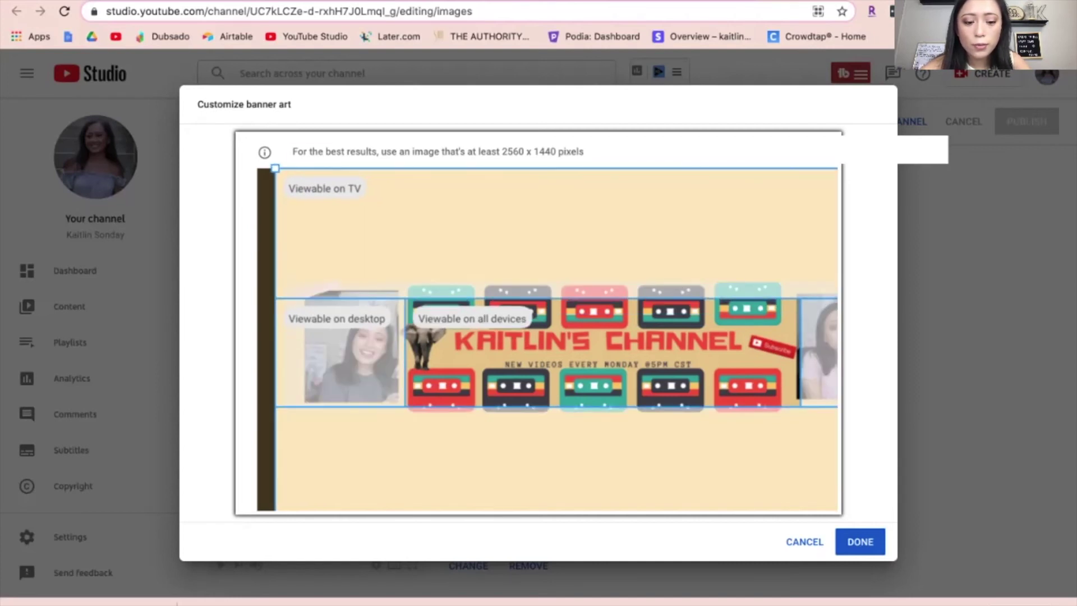
triple_click(437, 152)
mouse_move(555, 348)
mouse_down()
mouse_move(542, 347)
mouse_move(564, 348)
mouse_move(554, 347)
mouse_up()
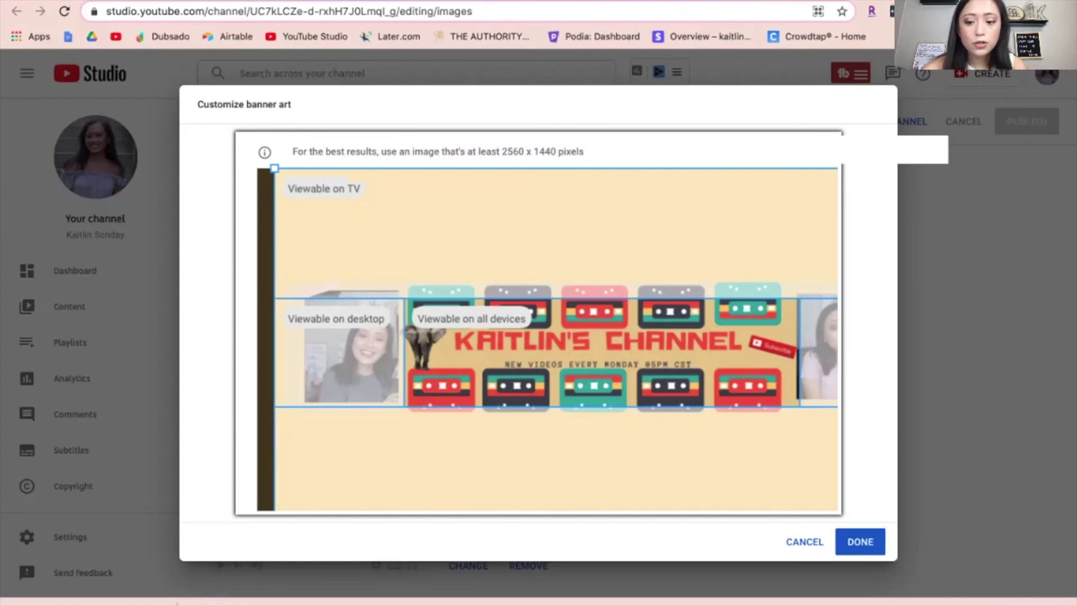
mouse_move(555, 347)
mouse_down()
mouse_move(545, 348)
mouse_move(565, 347)
mouse_move(550, 348)
mouse_up()
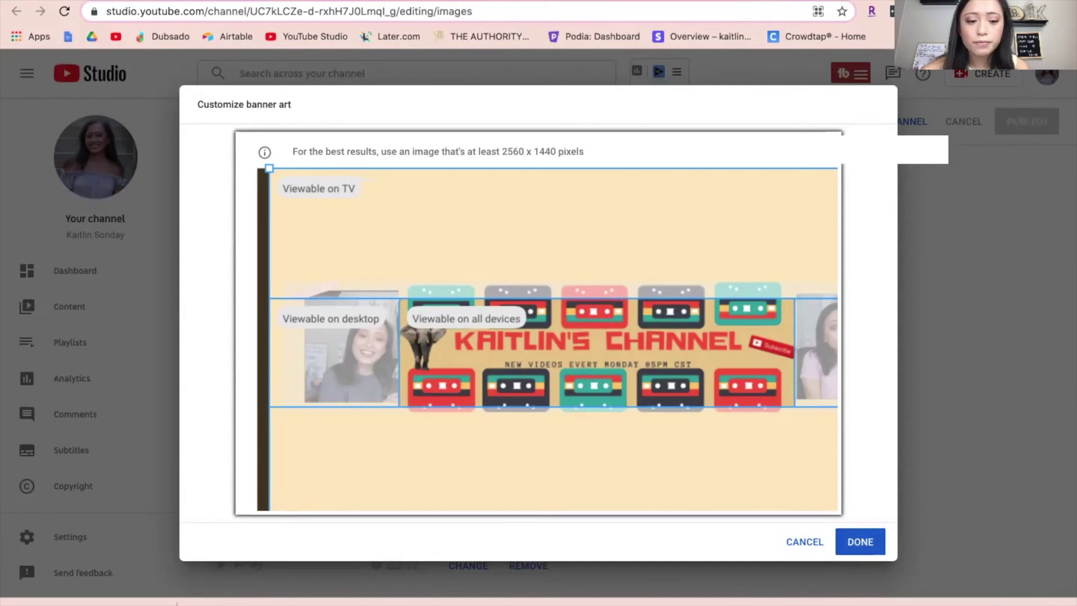
click(860, 541)
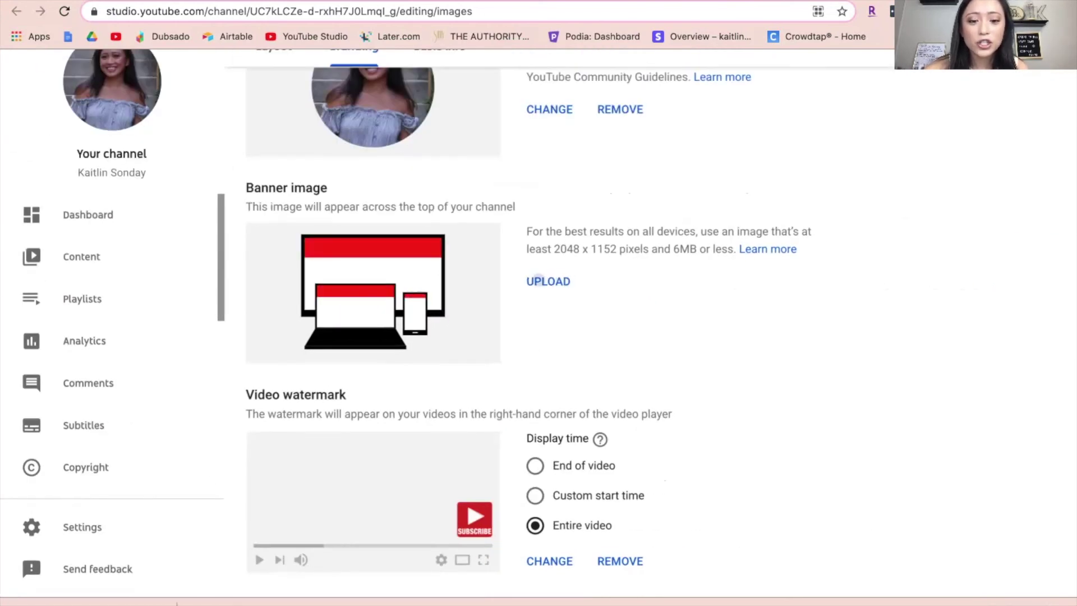
click(540, 280)
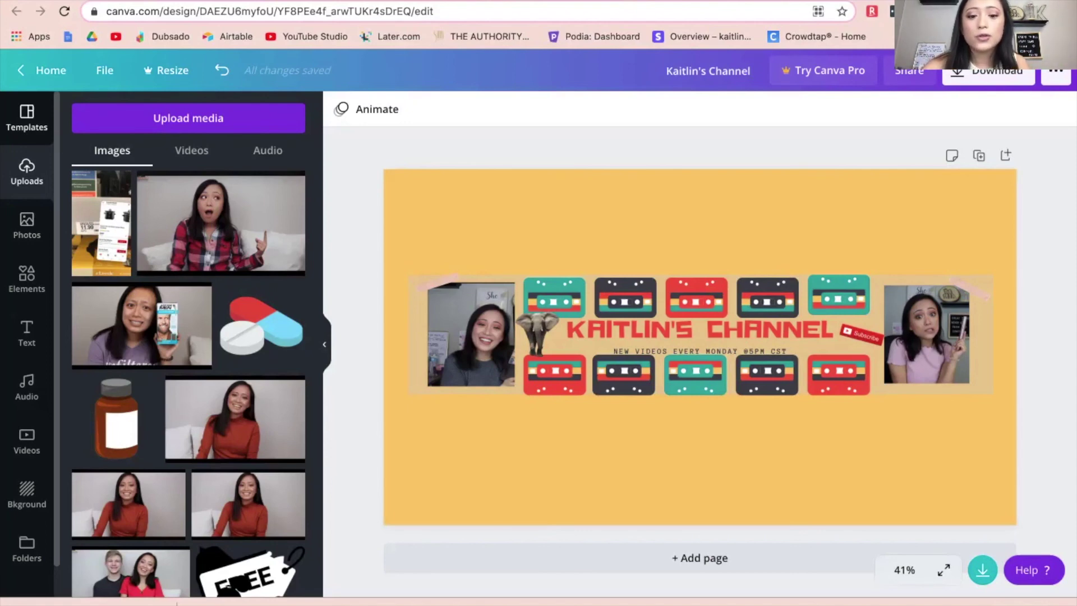
- Switch back to Canva and add the "Start to End Games" YouTube channel art template as a new page
click(27, 117)
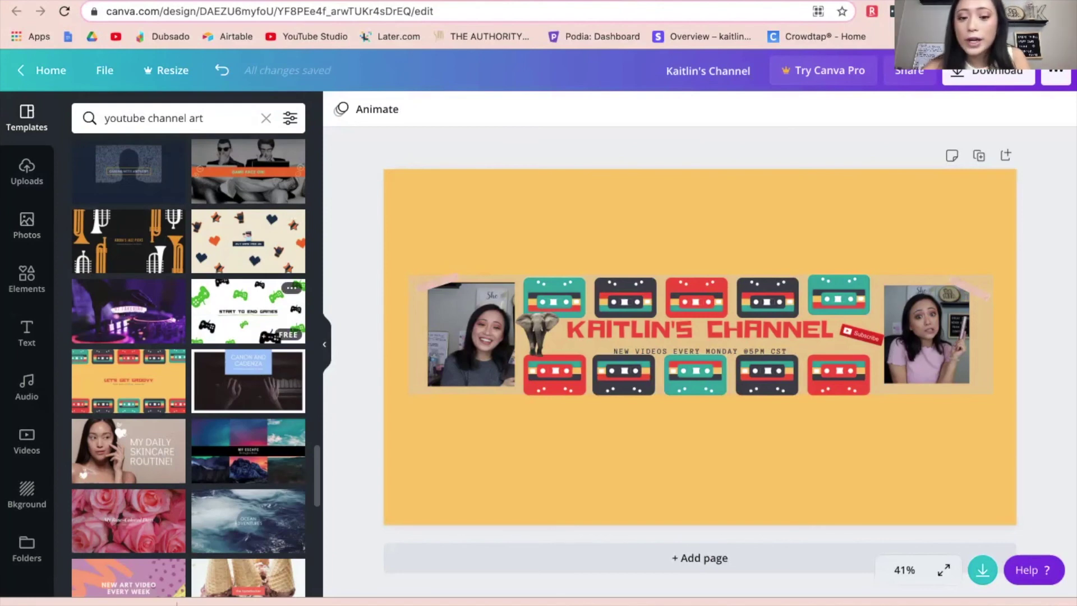
click(248, 311)
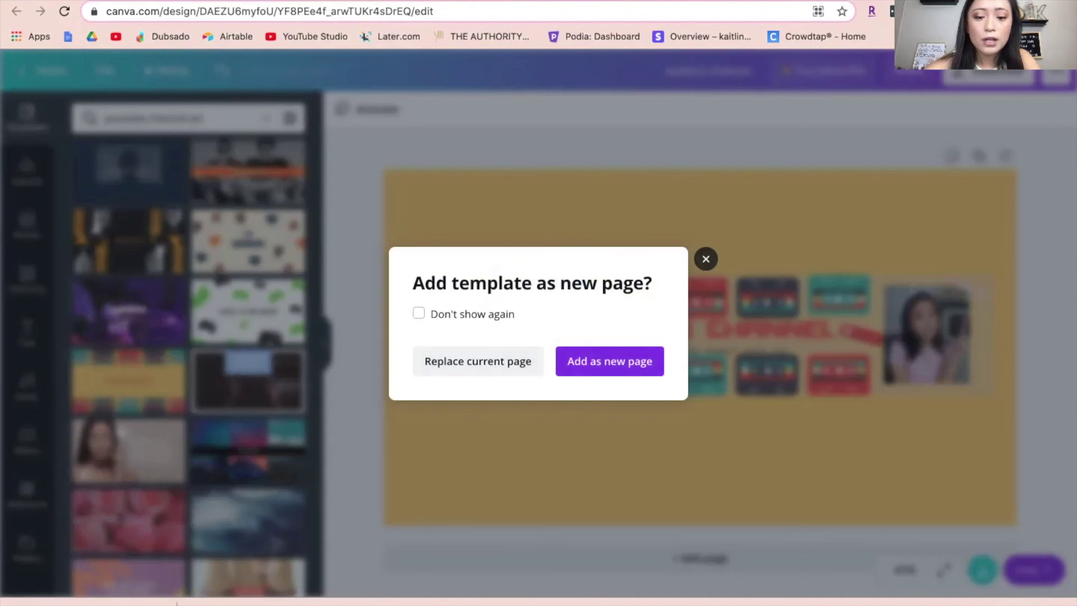
click(610, 362)
- Move the green controller above the games title onto the cassette banner, just above the upper cassette row, and delete the games page
click(656, 267)
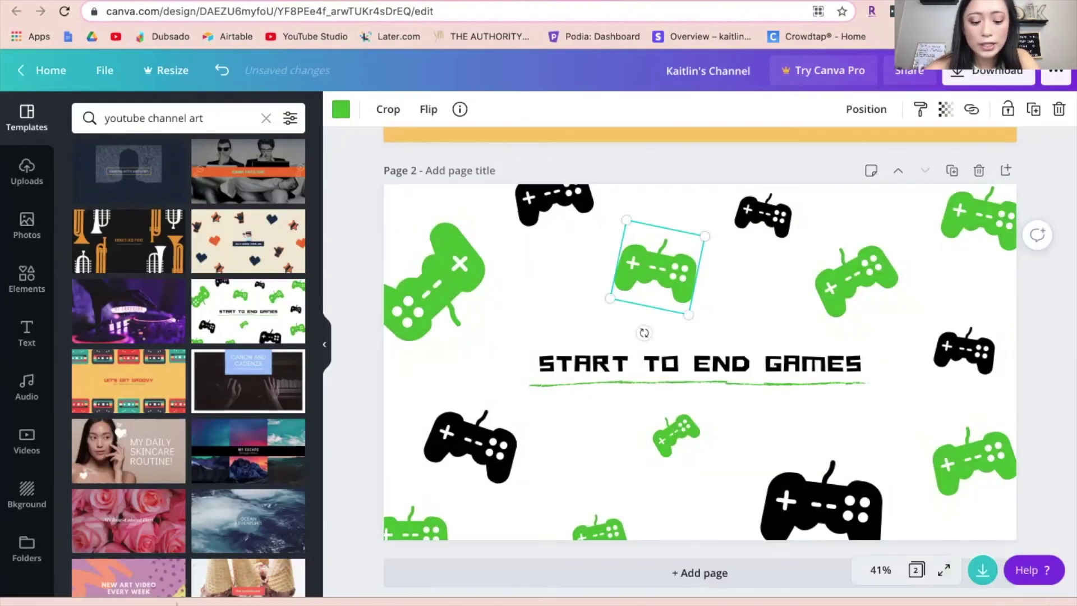
scroll(656, 267, up, 1)
scroll(700, 359, up, 5)
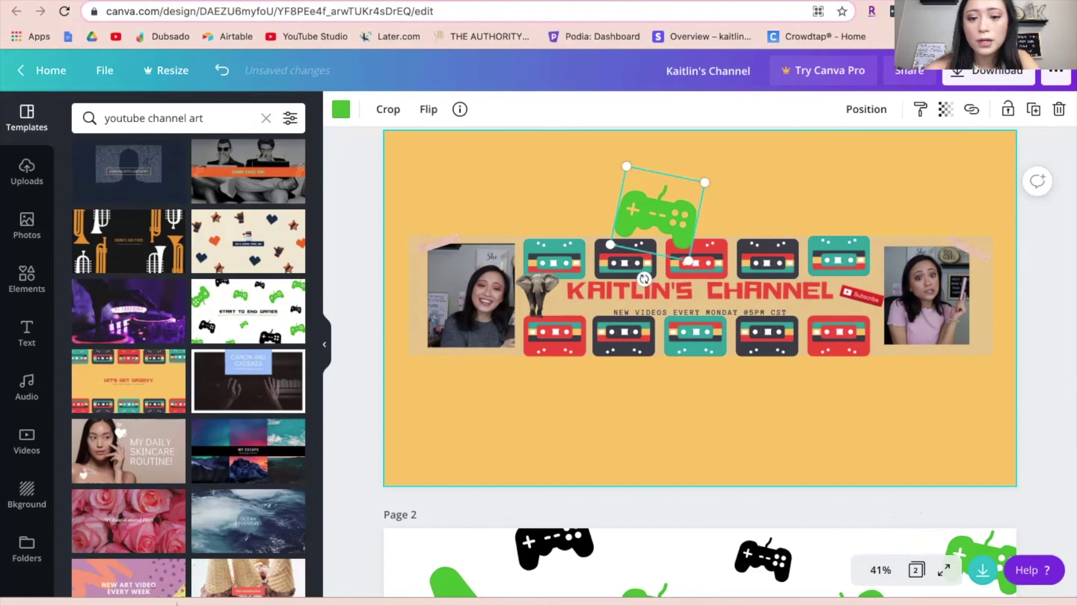
scroll(700, 359, down, 4)
drag(341, 305, 875, 428)
click(978, 262)
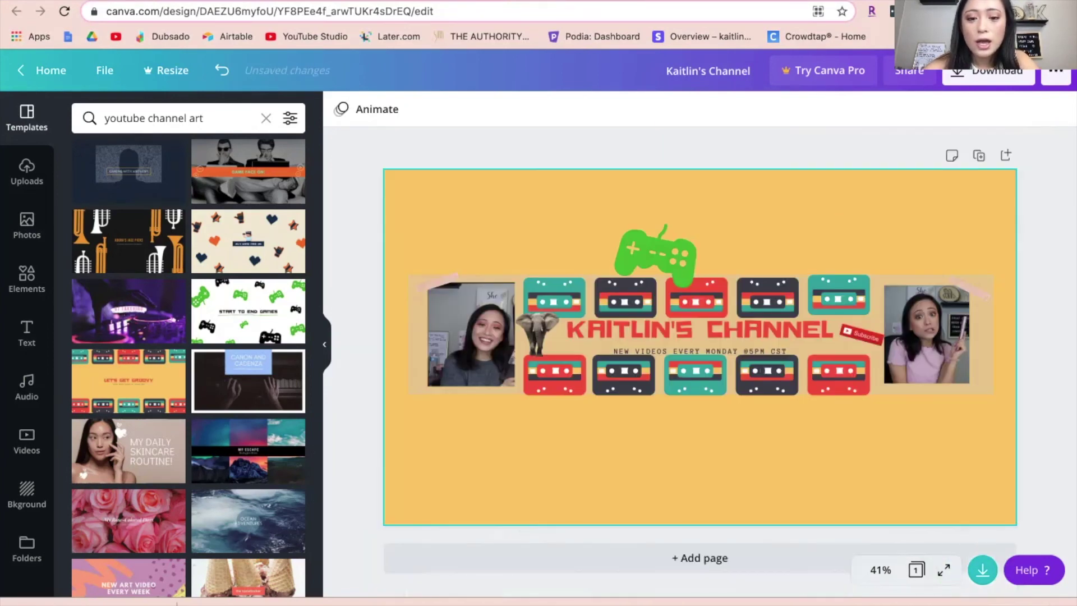
drag(657, 254, 653, 251)
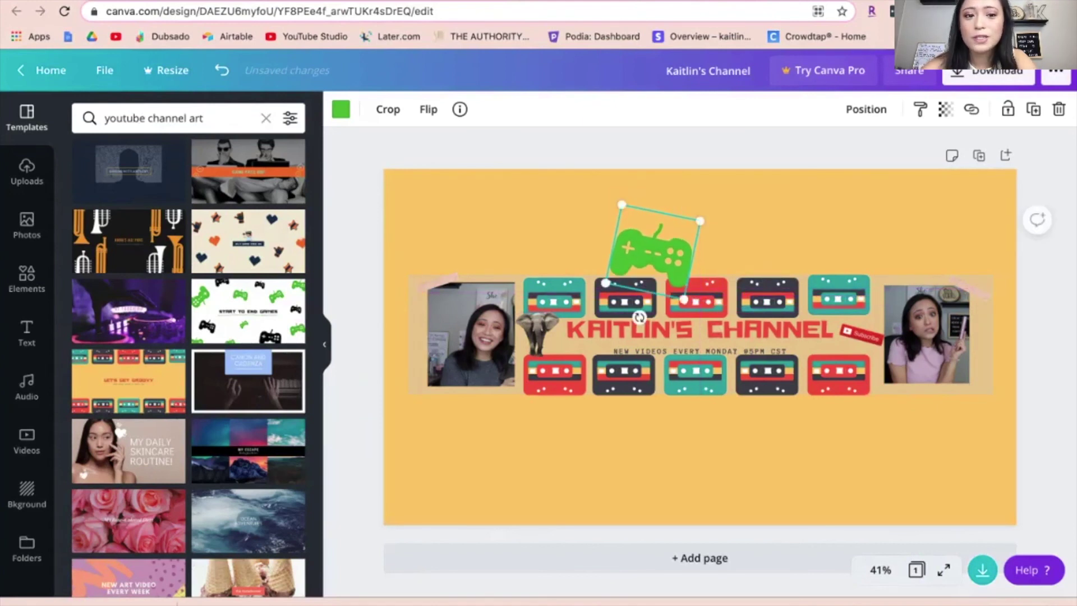
key(Escape)
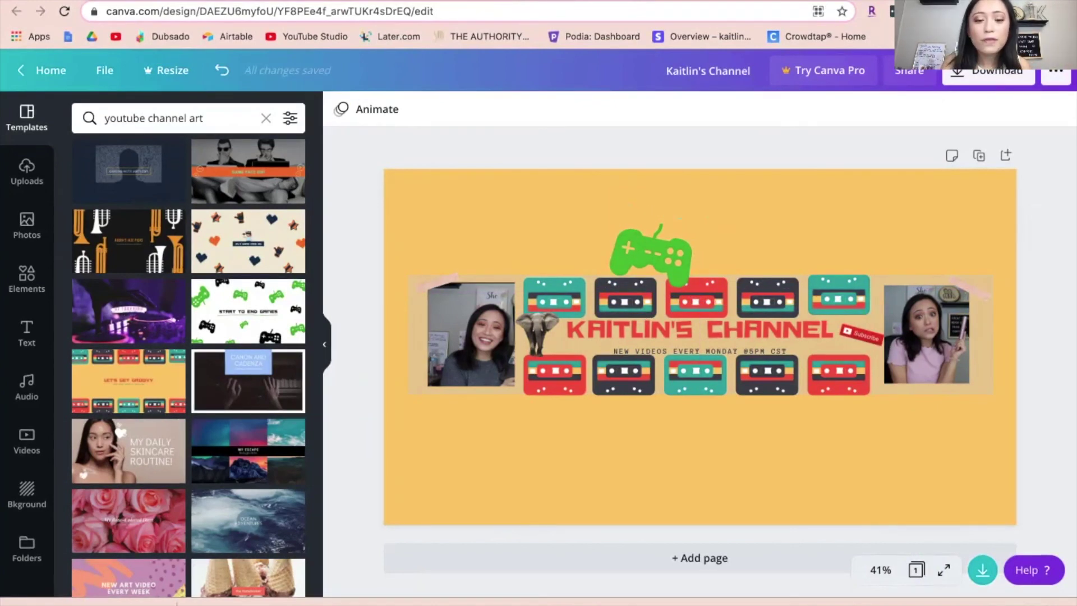